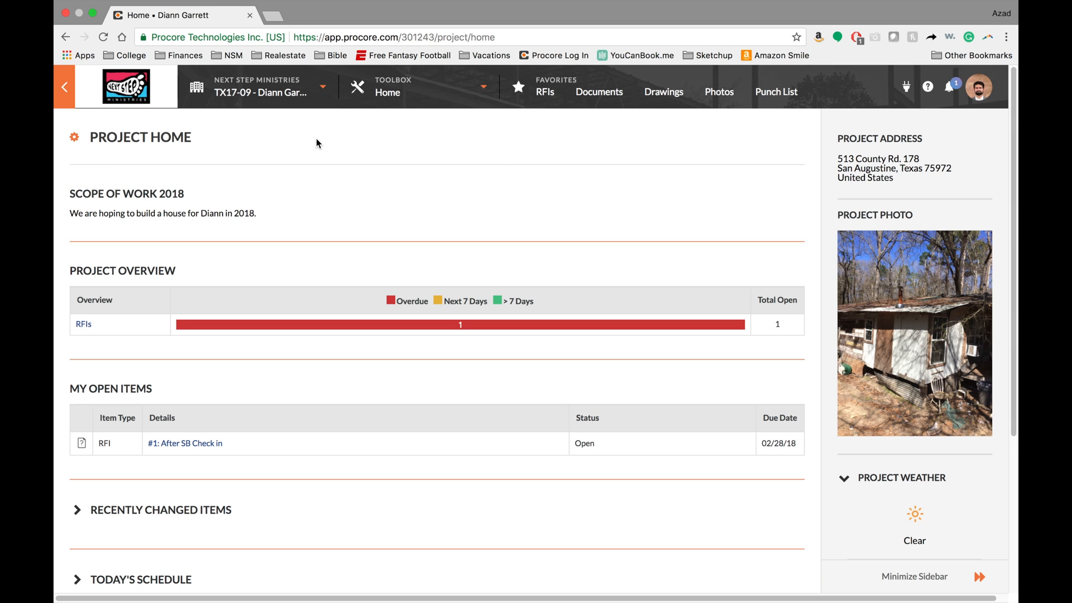
# Step: Open the project's Drawings tool, check the drawing sets and return to the current drawings
pyautogui.click(447, 90)
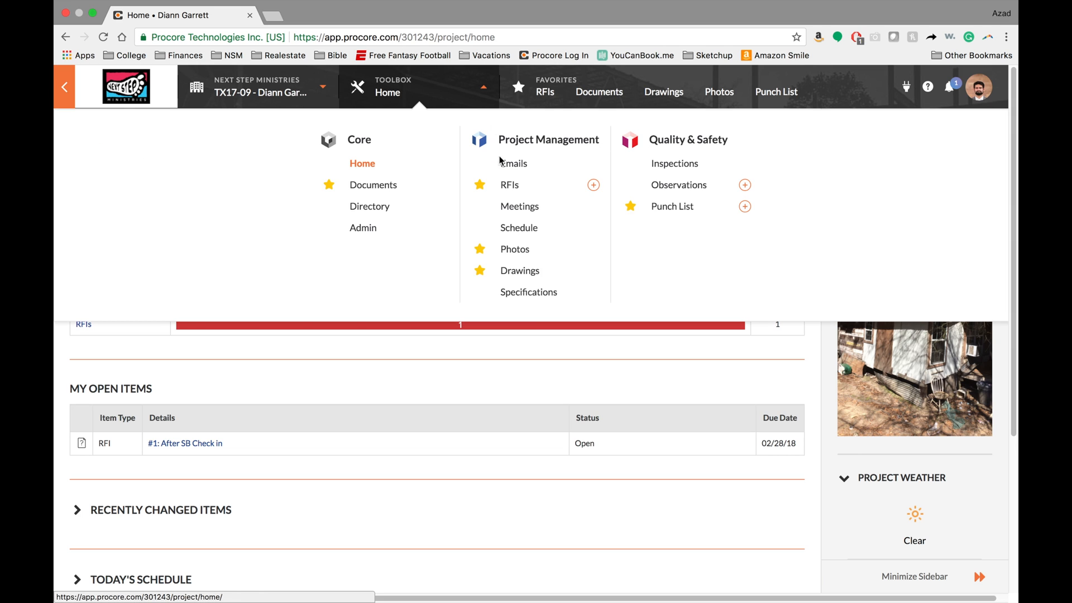
pyautogui.click(525, 276)
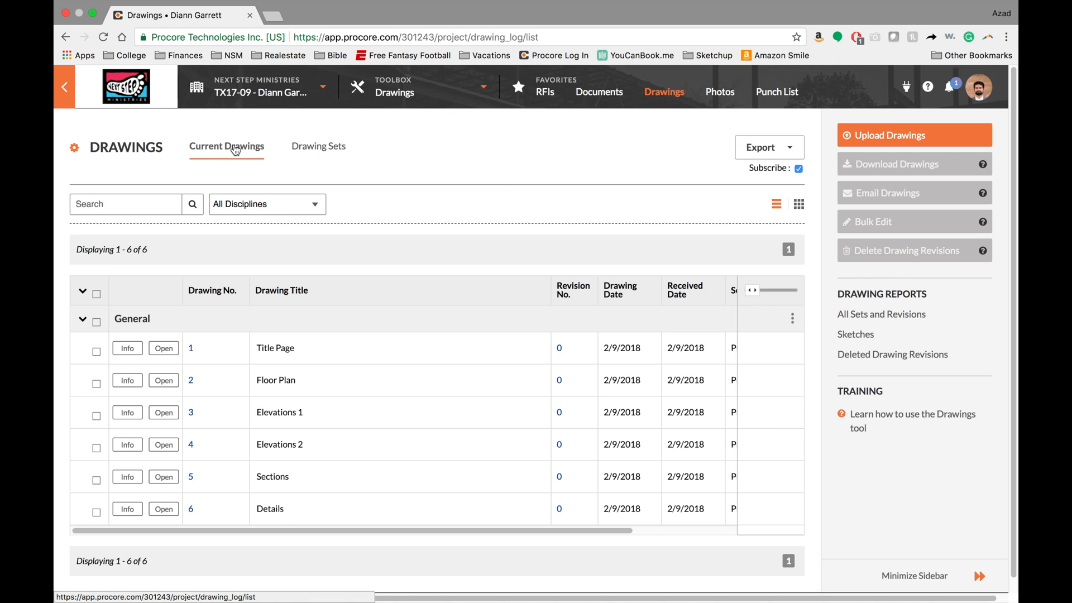
pyautogui.click(307, 148)
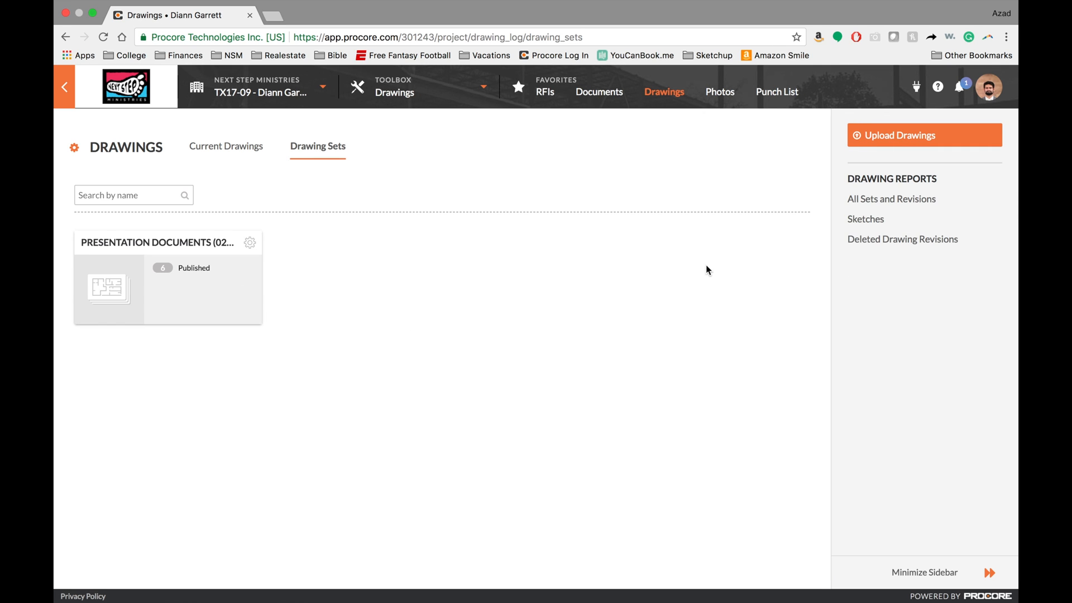
pyautogui.click(213, 156)
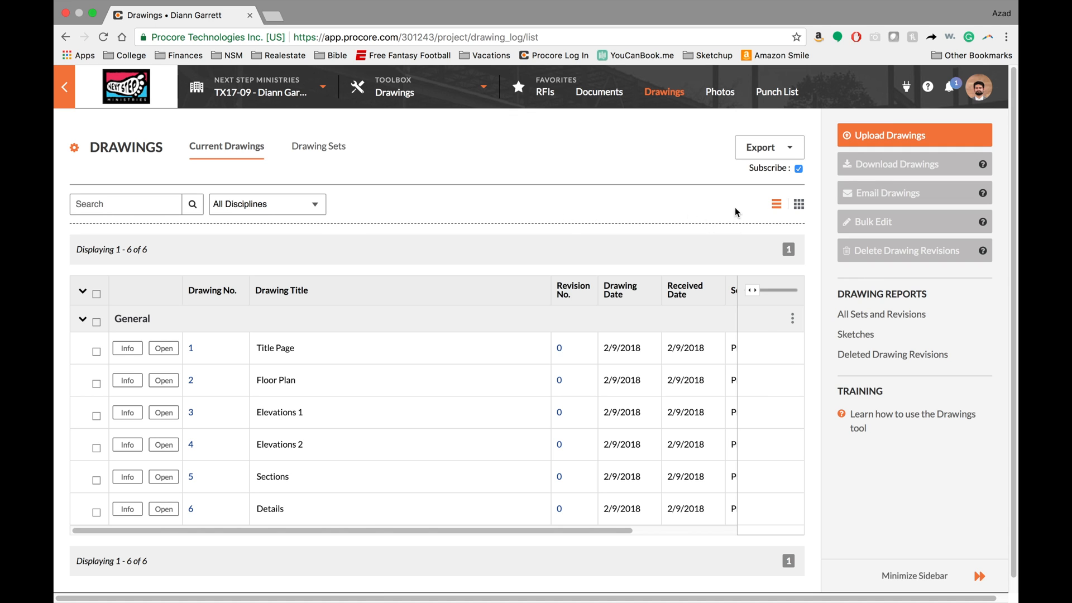
# Step: Show the current drawings as thumbnails and open the Floor Plan drawing
pyautogui.click(798, 204)
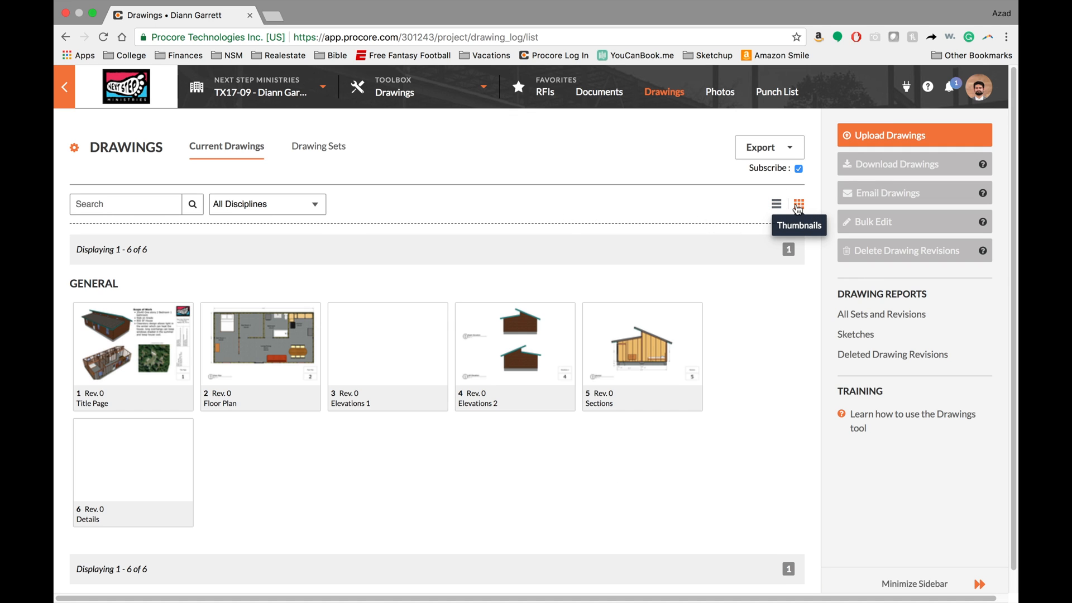
pyautogui.scroll(-1, 427, 486)
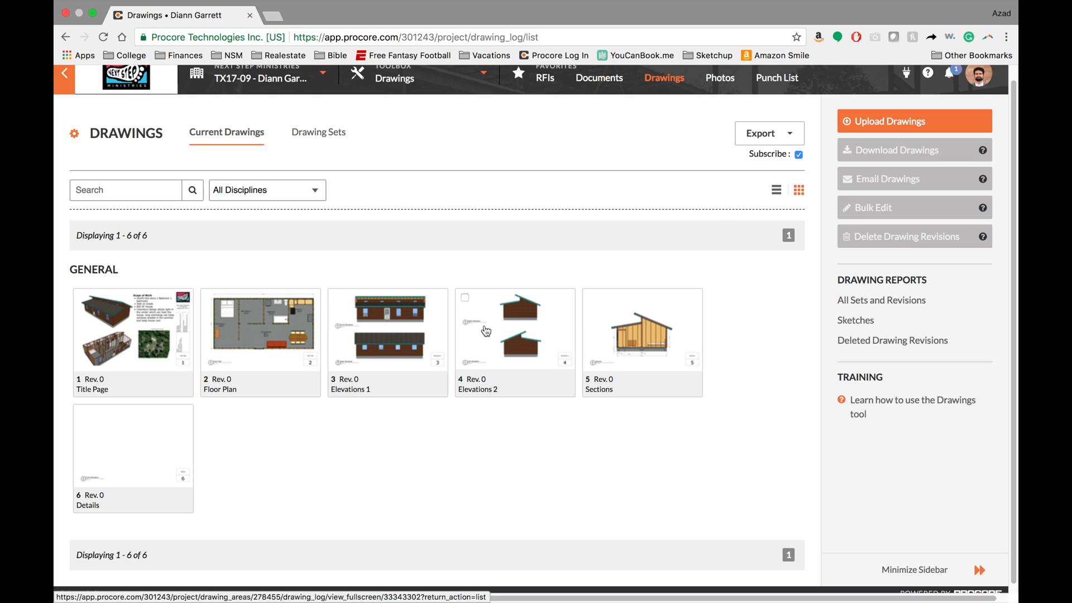
pyautogui.scroll(1, 393, 460)
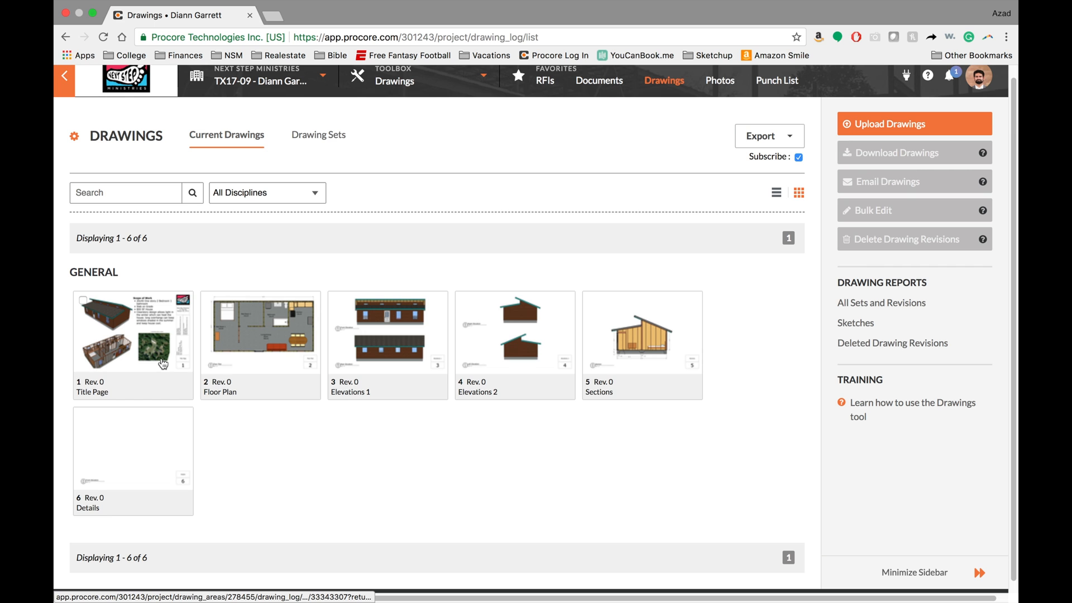
pyautogui.click(247, 350)
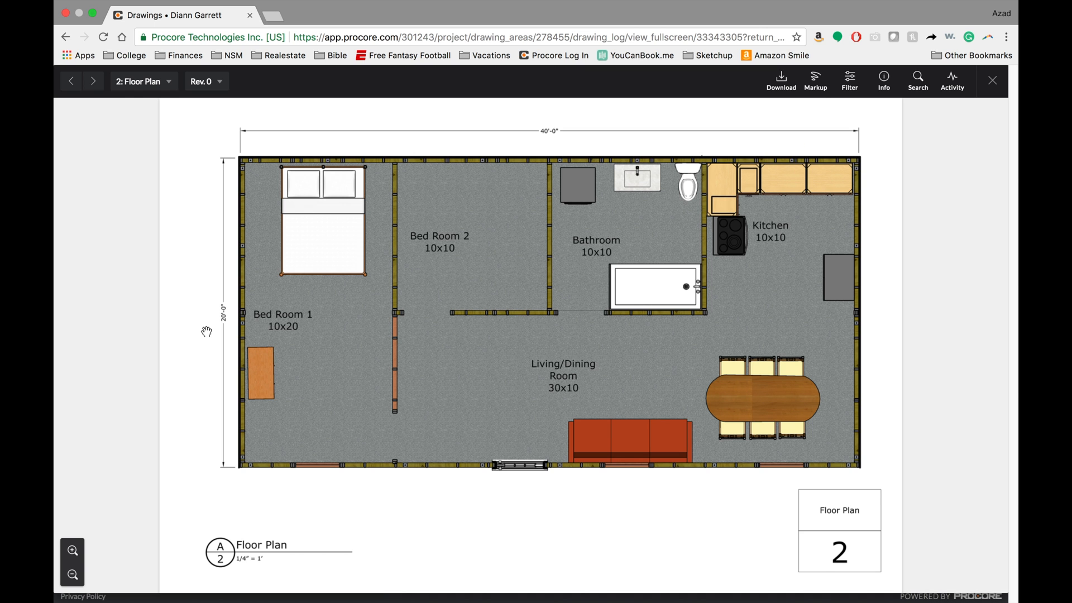
# Step: Examine the Floor Plan up close and check its markup activity
pyautogui.scroll(-2, 602, 280)
pyautogui.scroll(10, 589, 294)
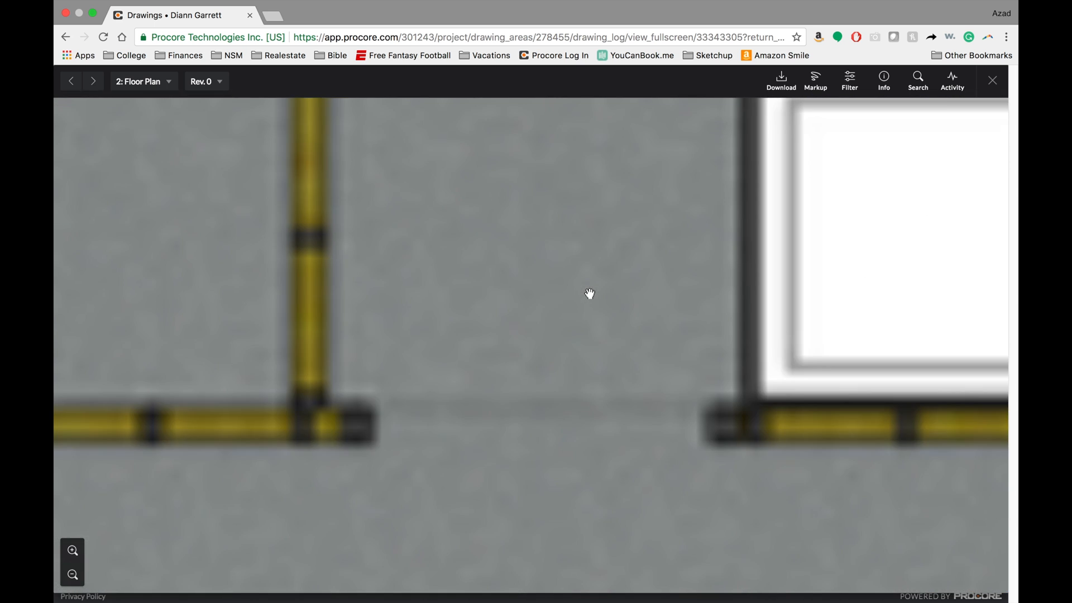
pyautogui.scroll(-10, 590, 293)
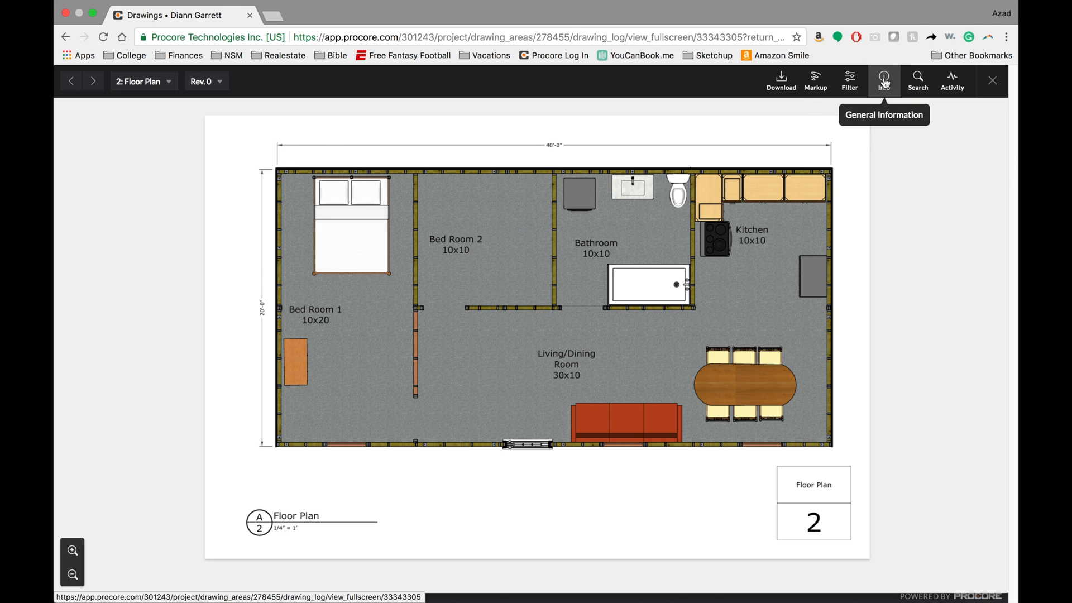
pyautogui.click(952, 83)
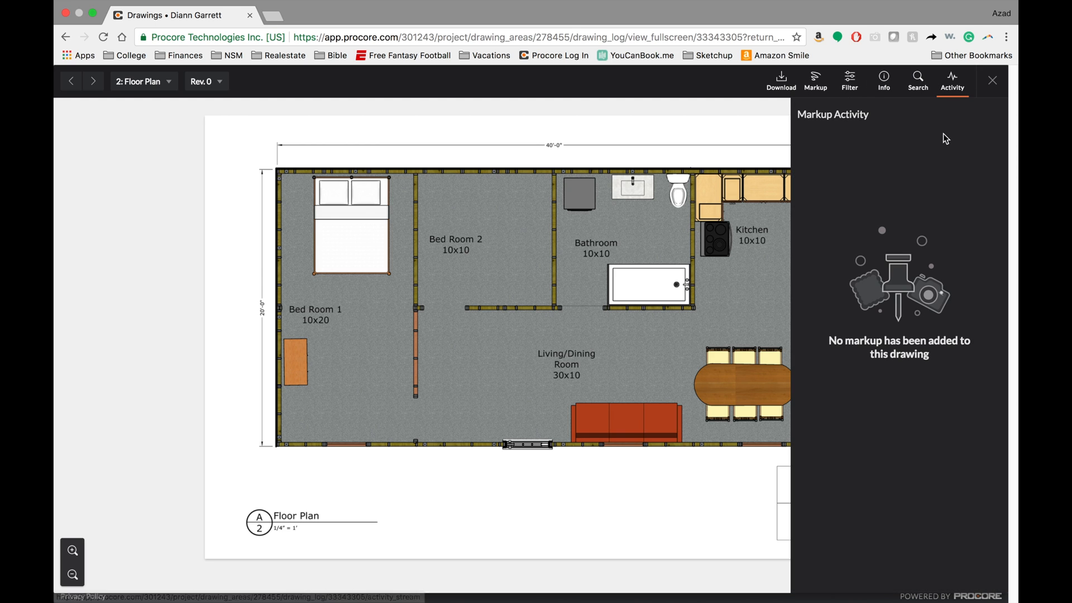
pyautogui.click(992, 81)
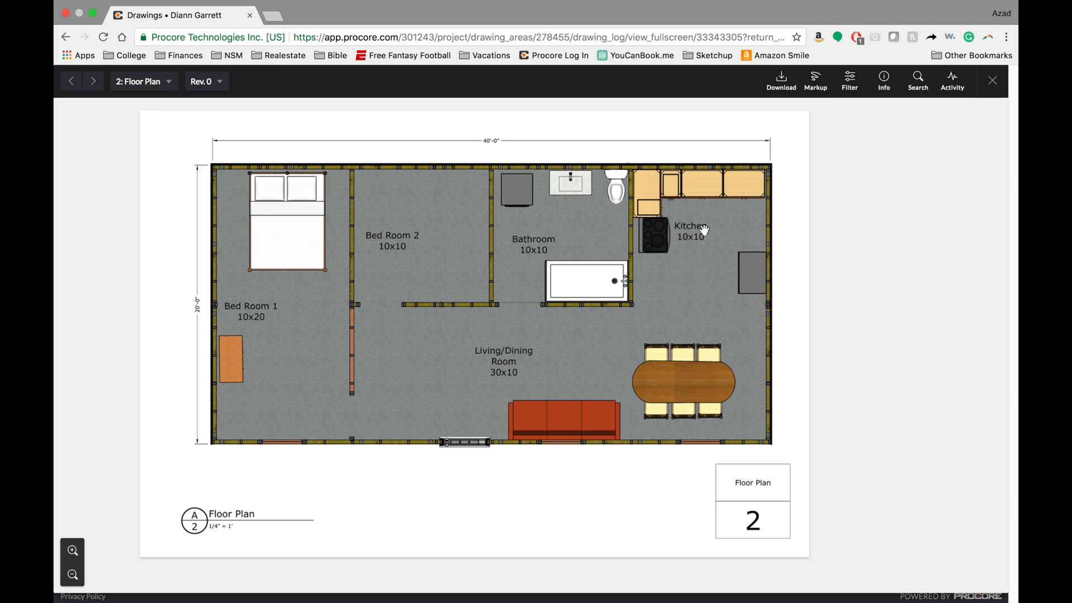
# Step: Draw a red cloud markup around the exterior wall corner near the dining table on the Floor Plan
pyautogui.click(825, 95)
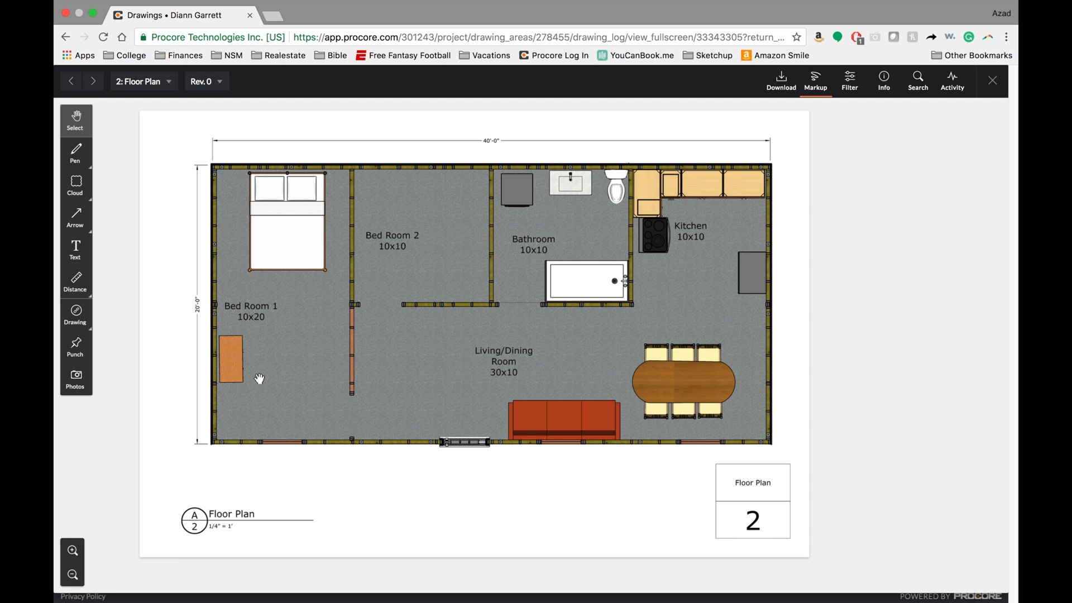
pyautogui.click(79, 182)
pyautogui.click(112, 183)
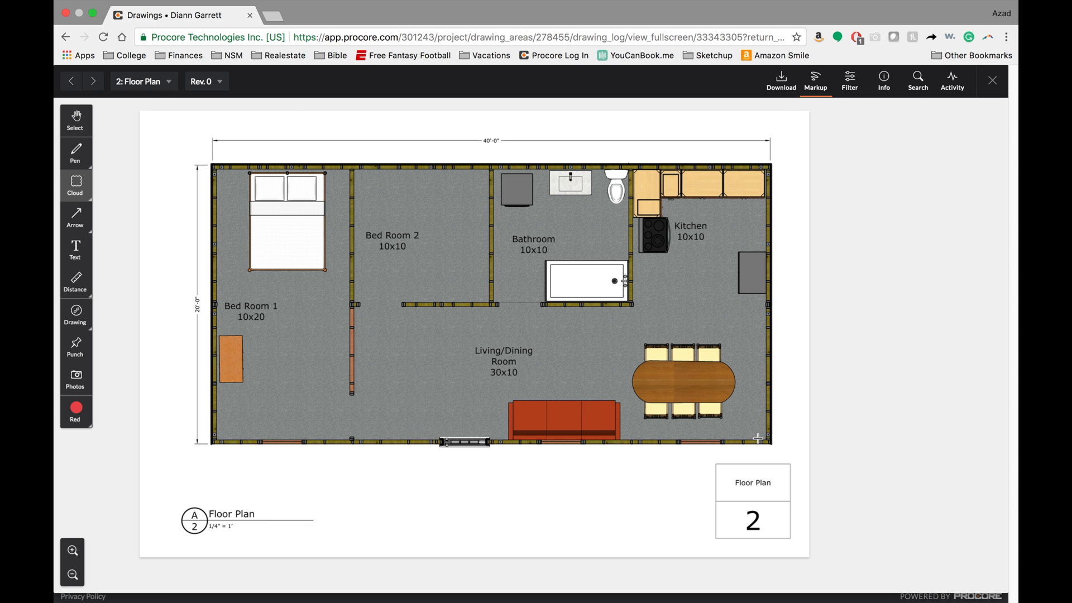
pyautogui.scroll(5, 757, 439)
pyautogui.scroll(-2, 778, 445)
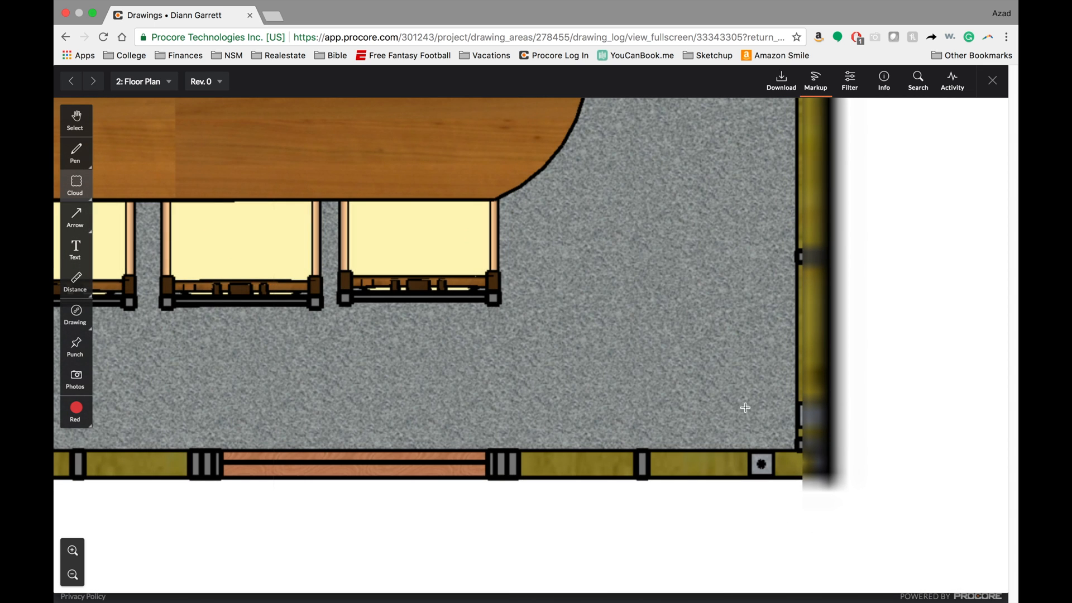
pyautogui.moveTo(702, 335); pyautogui.dragTo(931, 538)
pyautogui.scroll(-2, 502, 483)
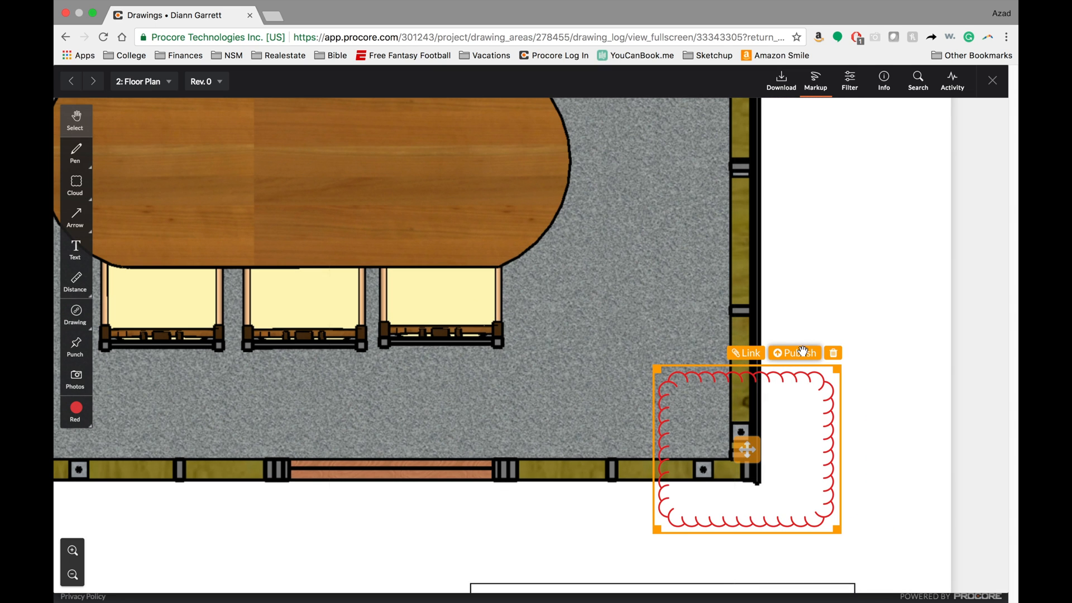
# Step: Link the cloud at the wall corner to RFI 2 and publish the markup
pyautogui.click(740, 354)
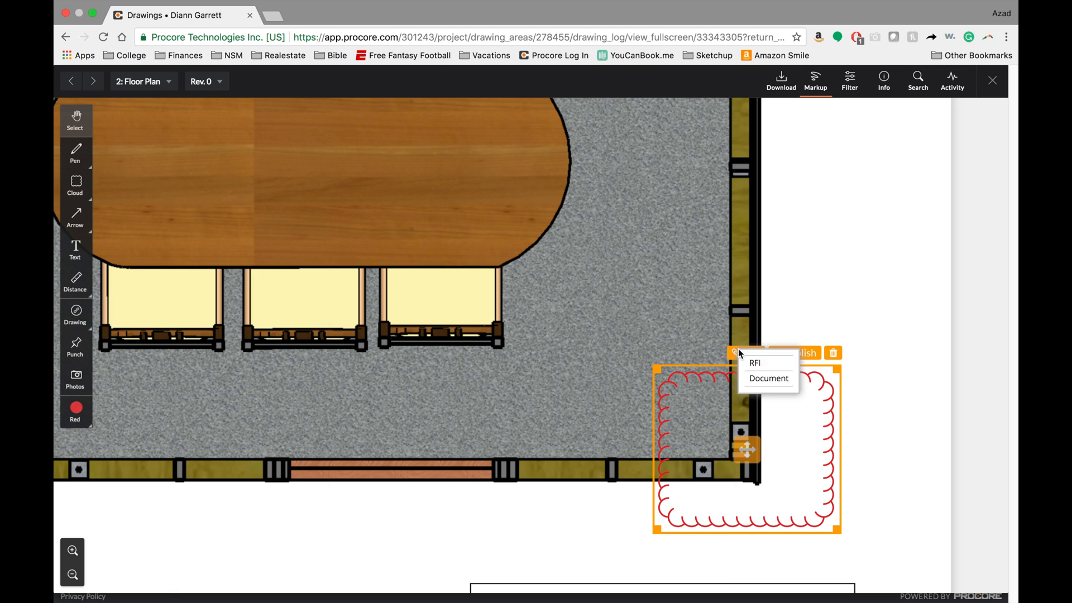
pyautogui.click(762, 364)
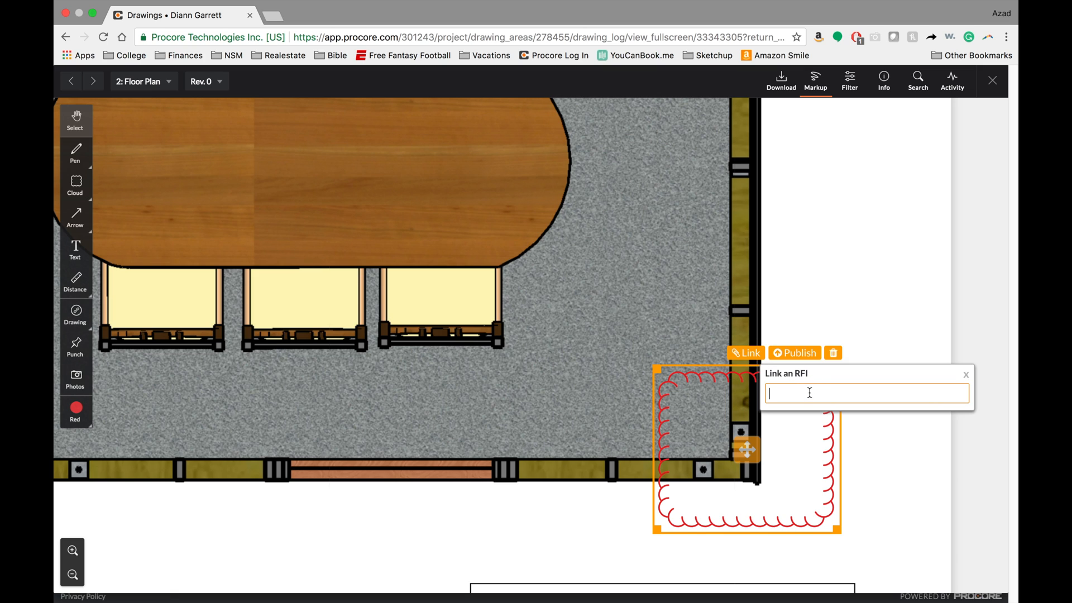
pyautogui.write('1')
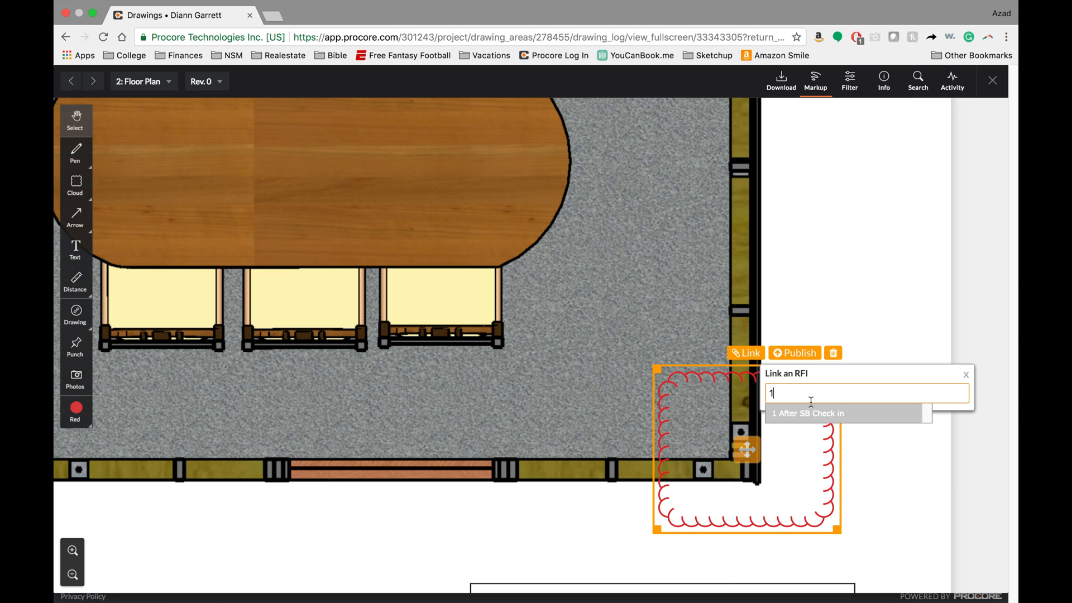
pyautogui.press('BackSpace')
pyautogui.write('2')
pyautogui.click(812, 413)
pyautogui.scroll(-3, 649, 353)
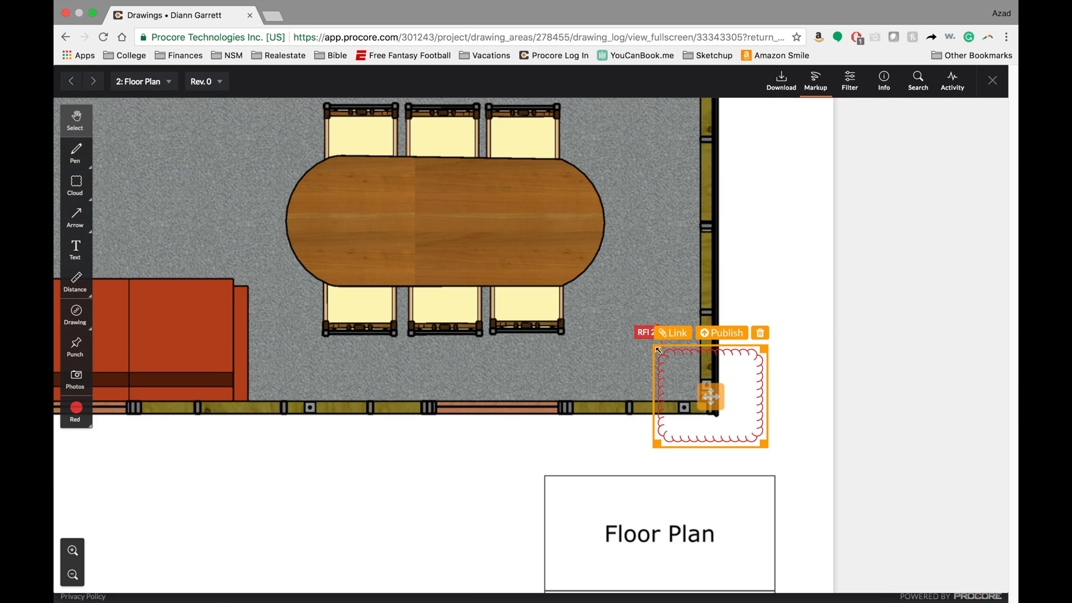
pyautogui.click(704, 335)
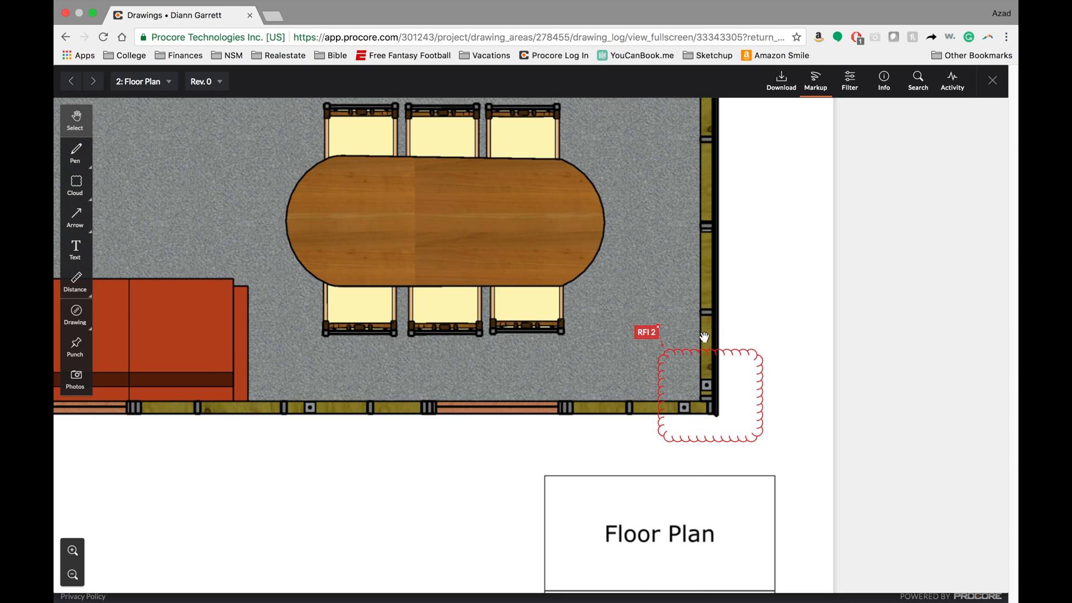
pyautogui.scroll(-3, 786, 362)
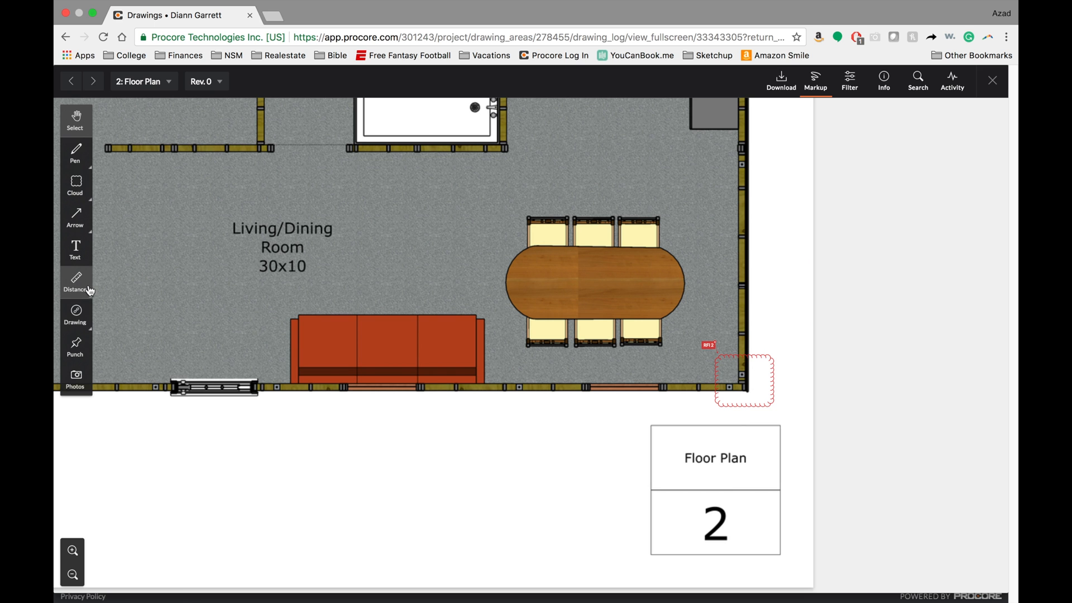
pyautogui.scroll(-5, 821, 370)
pyautogui.scroll(10, 497, 343)
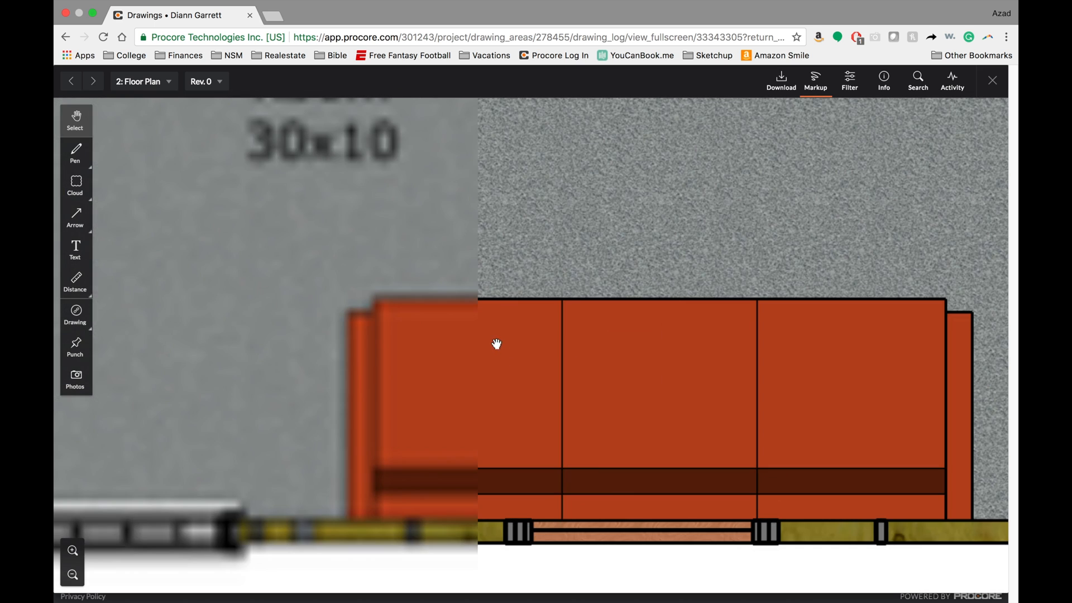
pyautogui.scroll(-3, 496, 344)
pyautogui.scroll(-3, 732, 414)
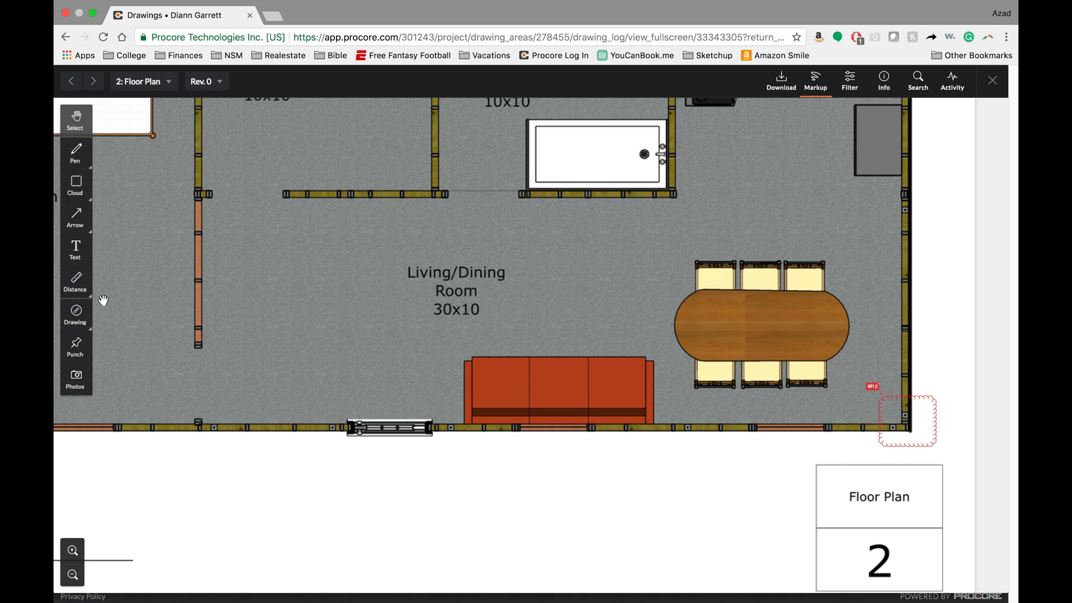
pyautogui.scroll(4, 298, 142)
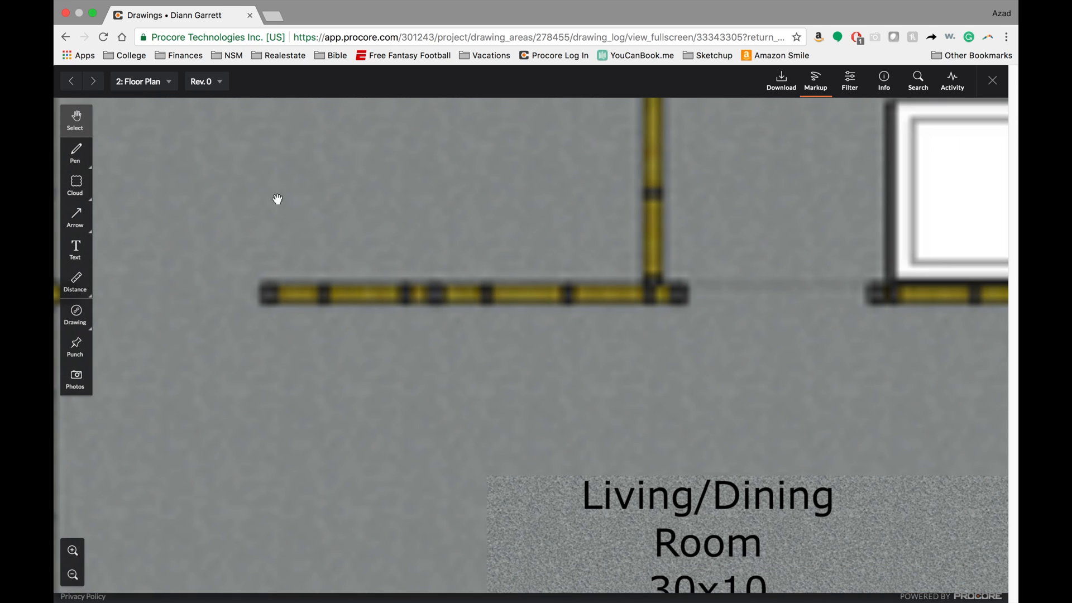
pyautogui.click(77, 286)
pyautogui.scroll(-5, 226, 374)
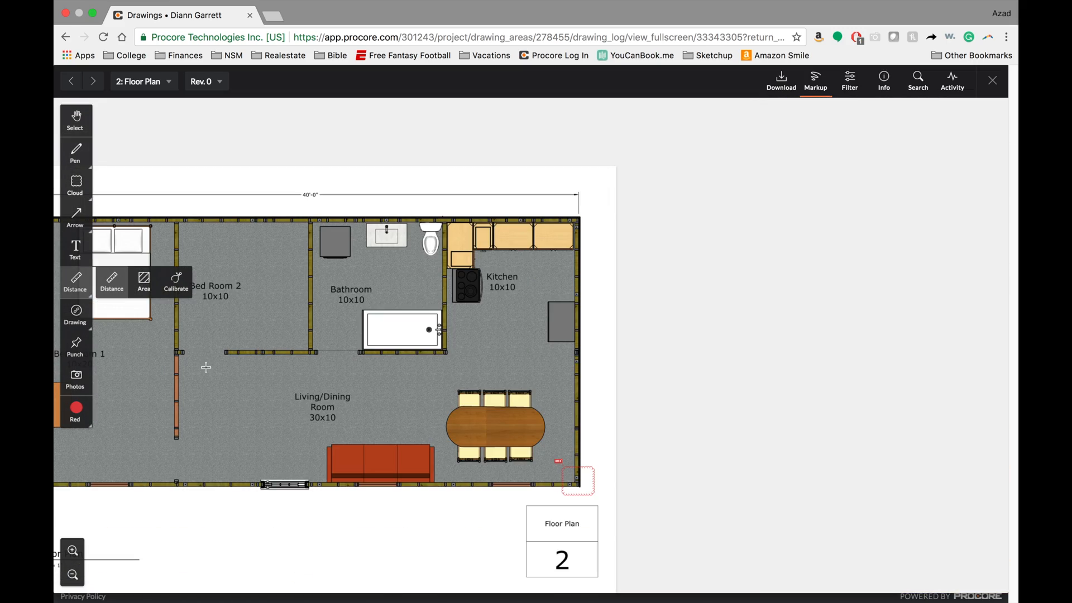
pyautogui.scroll(-3, 612, 380)
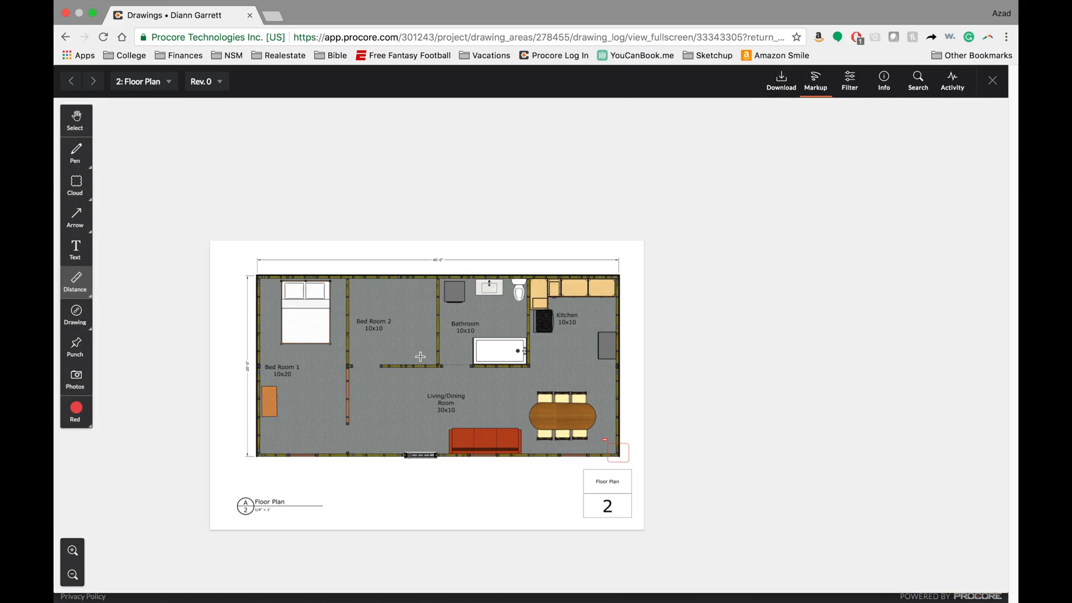
# Step: Calibrate the drawing's measurements by tracing the overall horizontal dimension line above the plan and setting its length to 40 ft
pyautogui.scroll(10, 309, 312)
pyautogui.scroll(-6, 309, 312)
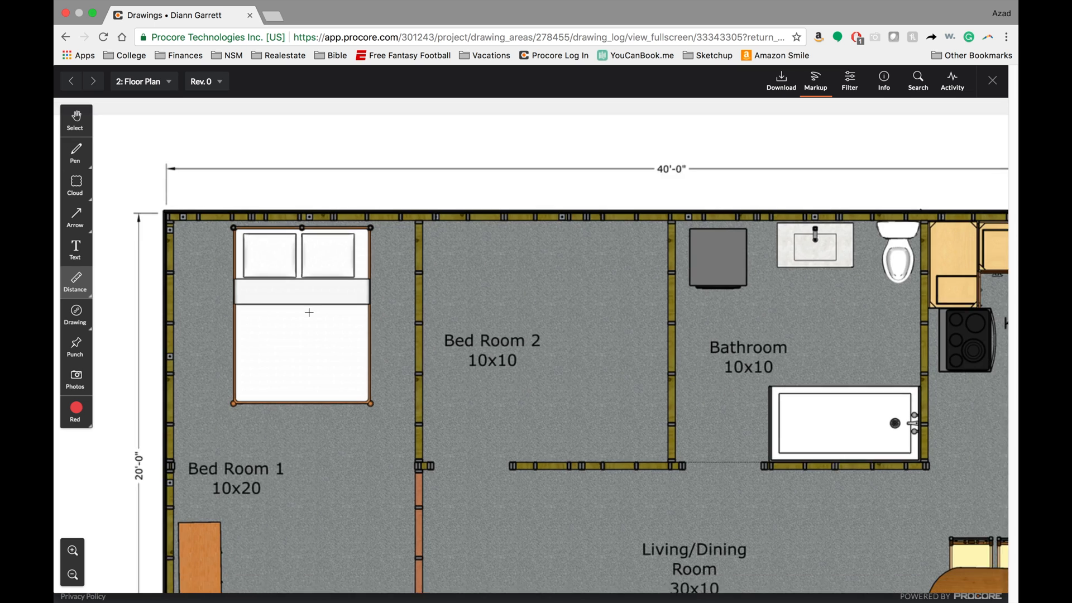
pyautogui.click(76, 282)
pyautogui.click(177, 281)
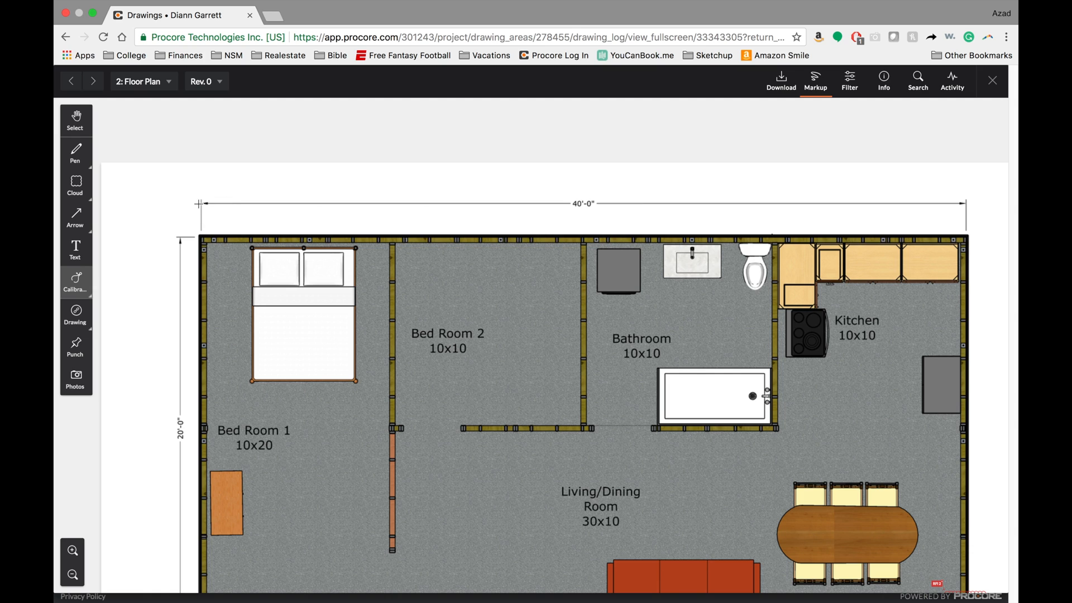
pyautogui.moveTo(202, 204); pyautogui.dragTo(966, 205)
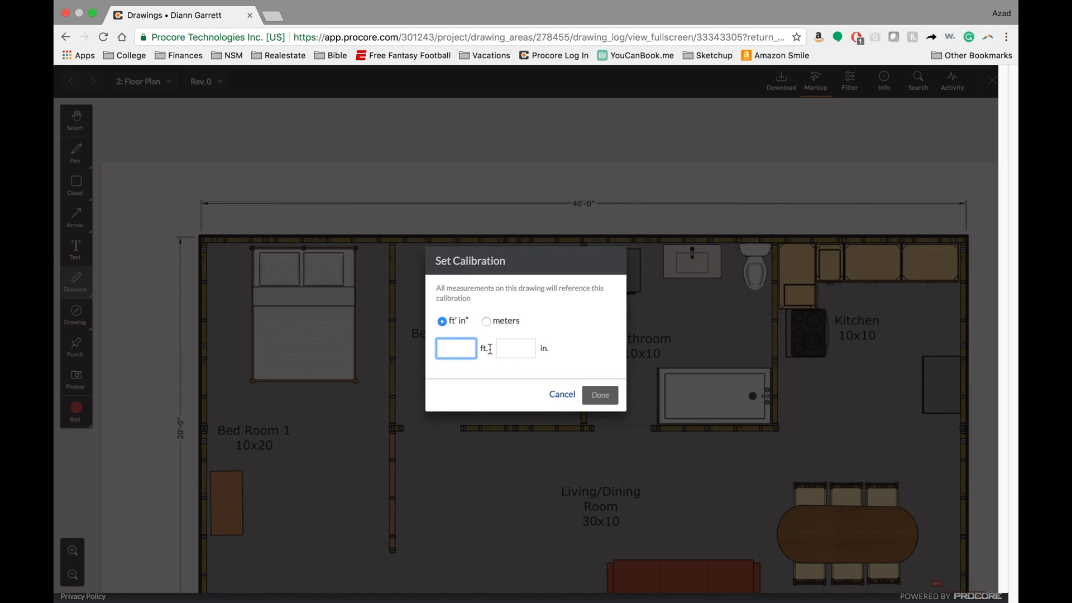
pyautogui.write('6')
pyautogui.press('BackSpace')
pyautogui.write('4')
pyautogui.click(601, 395)
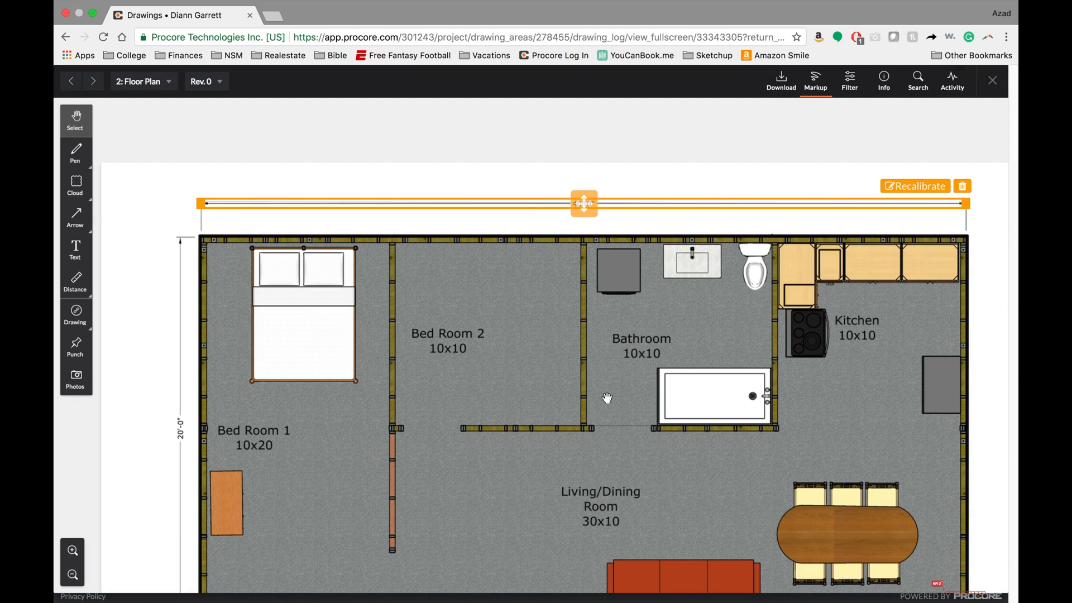
pyautogui.click(137, 195)
# Step: Measure the floor area of Bed Room 2 with a red rectangular area markup spanning the room
pyautogui.click(81, 287)
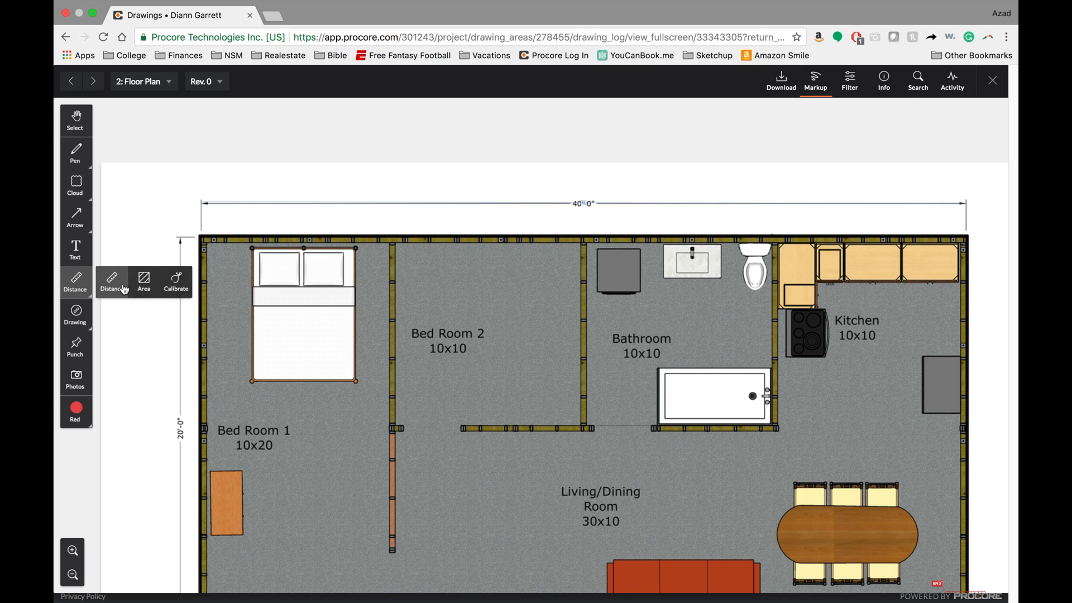
pyautogui.click(139, 289)
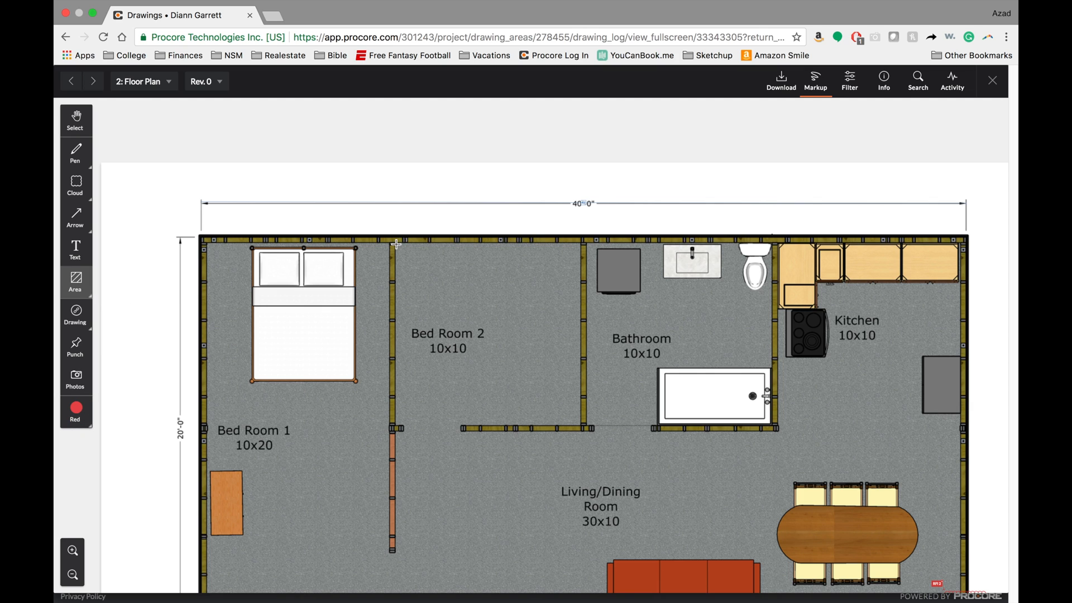
pyautogui.moveTo(395, 244); pyautogui.dragTo(583, 428)
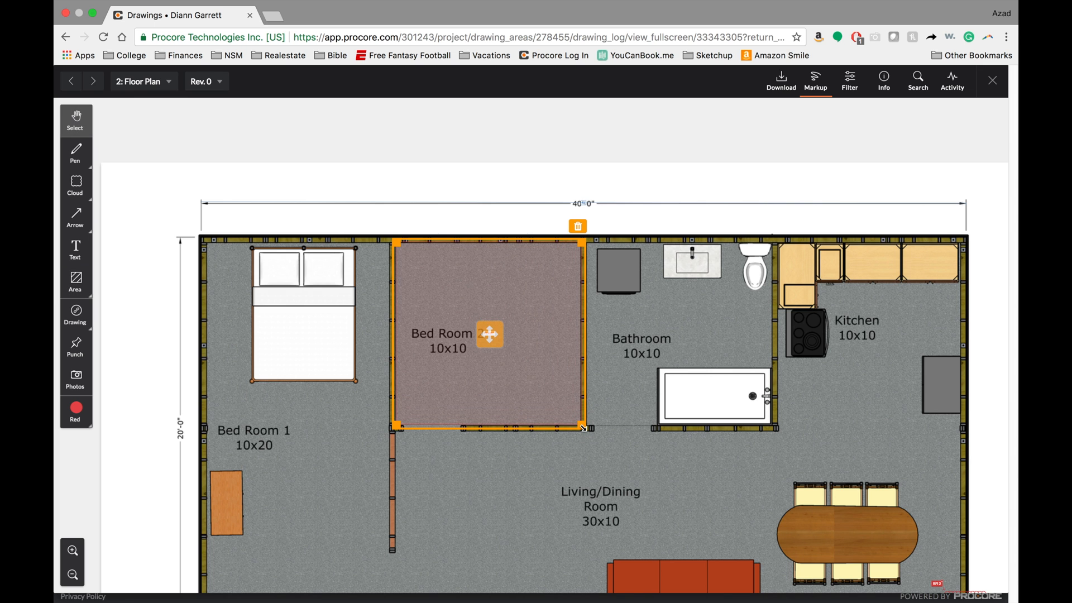
pyautogui.scroll(10, 487, 329)
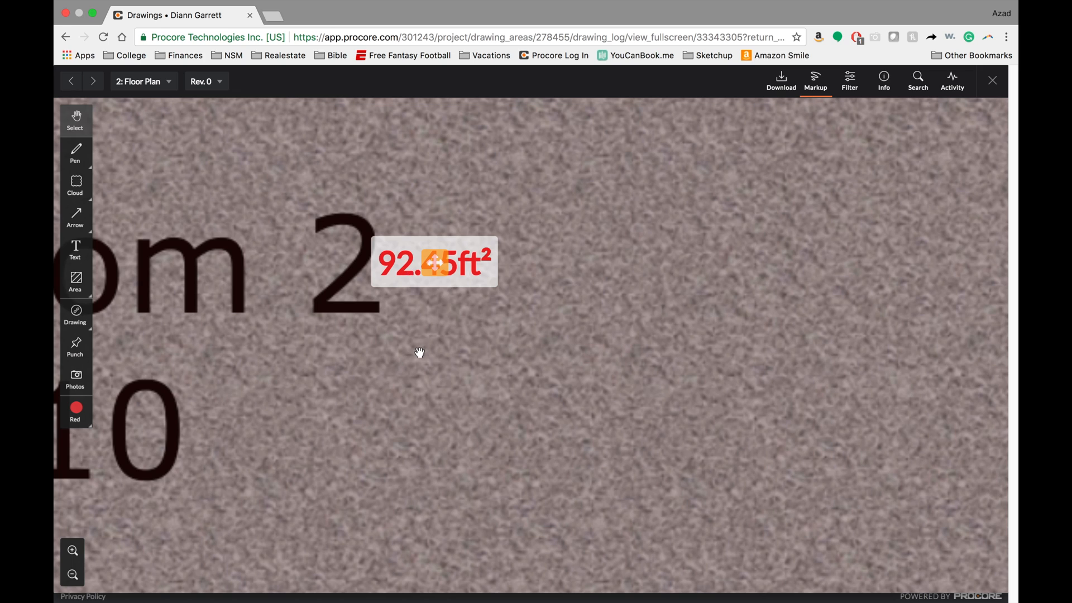
# Step: Measure the outer wall of Bed Room 1 with a red distance line spanning the full height of the plan
pyautogui.scroll(-10, 419, 354)
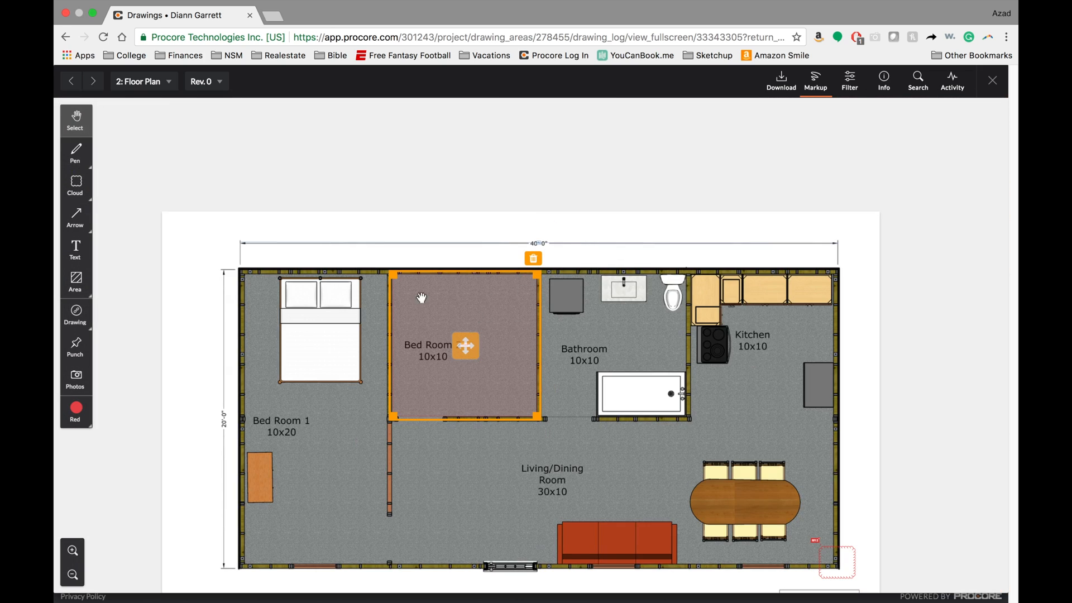
pyautogui.click(335, 451)
pyautogui.scroll(-1, 418, 413)
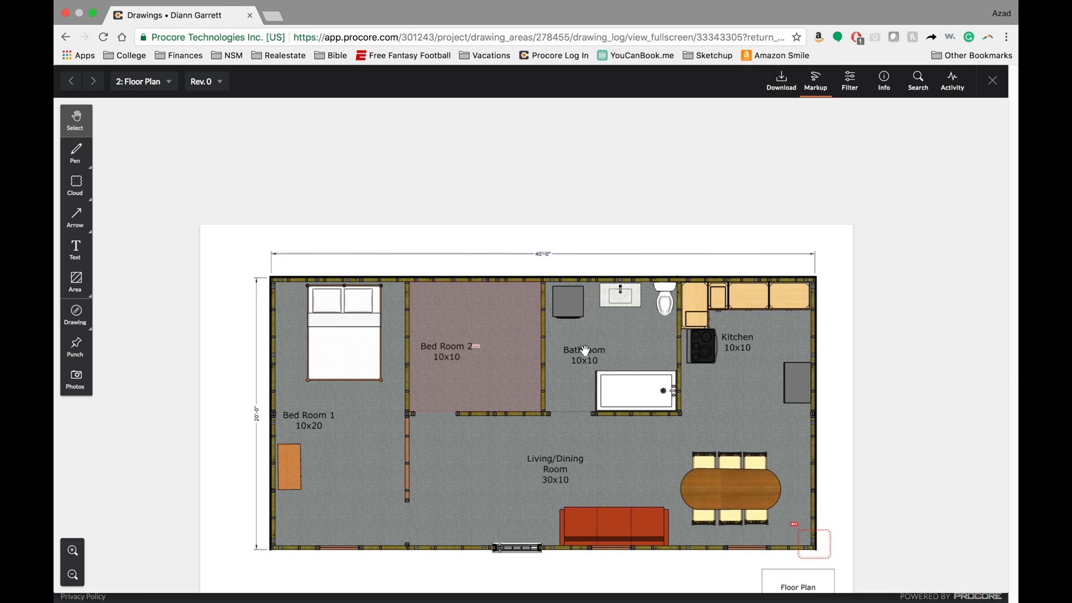
pyautogui.click(78, 288)
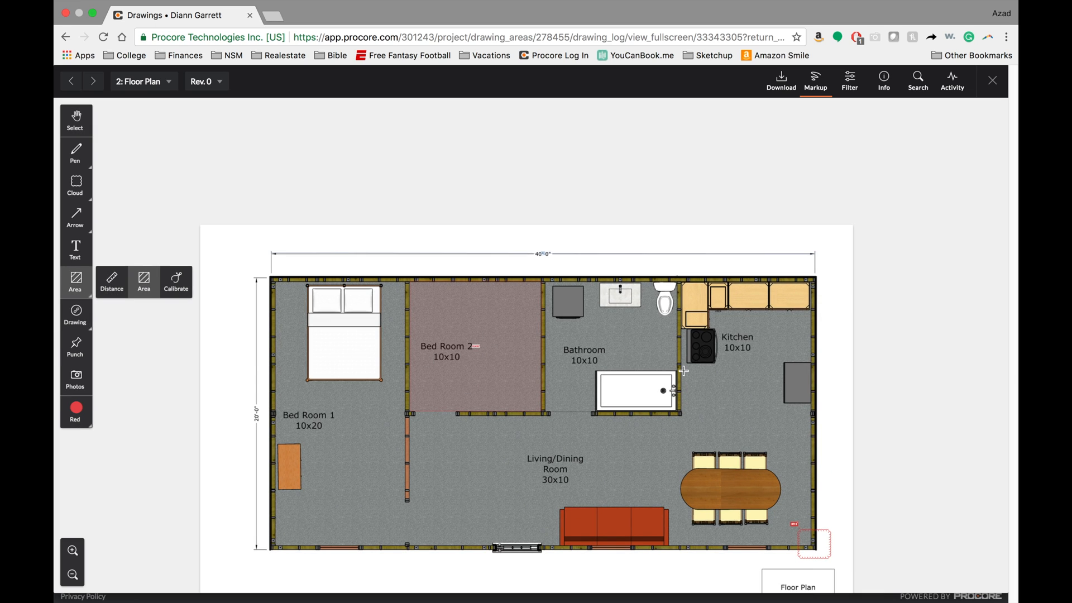
pyautogui.click(83, 287)
pyautogui.click(111, 287)
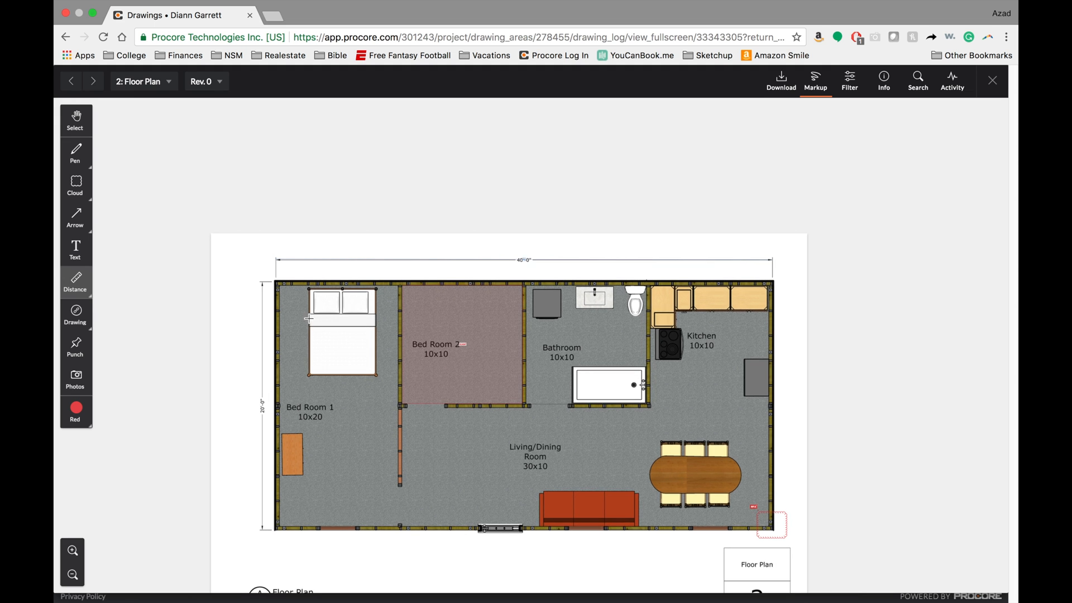
pyautogui.scroll(5, 306, 441)
pyautogui.scroll(-5, 306, 441)
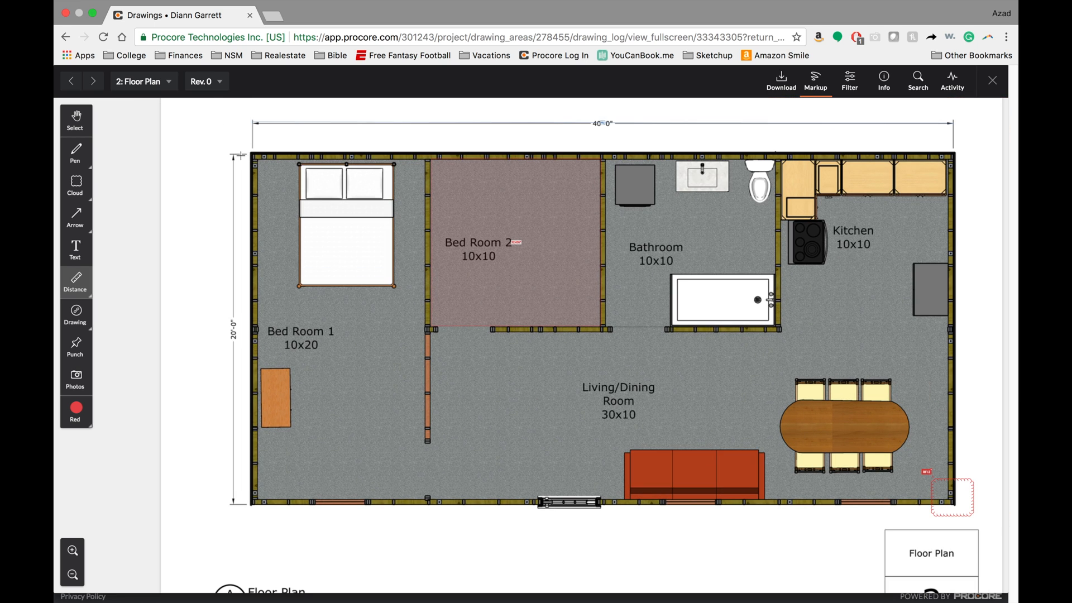
pyautogui.moveTo(252, 154); pyautogui.dragTo(254, 503)
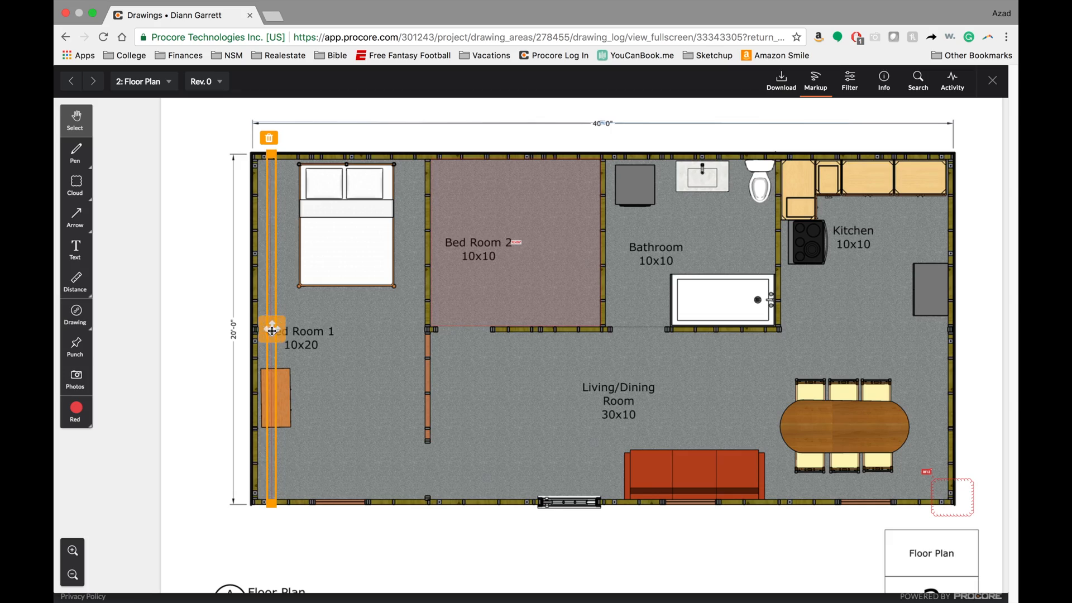
# Step: Try black and orange as the colour of the vertical distance line in Bed Room 1
pyautogui.scroll(10, 270, 332)
pyautogui.scroll(-8, 246, 326)
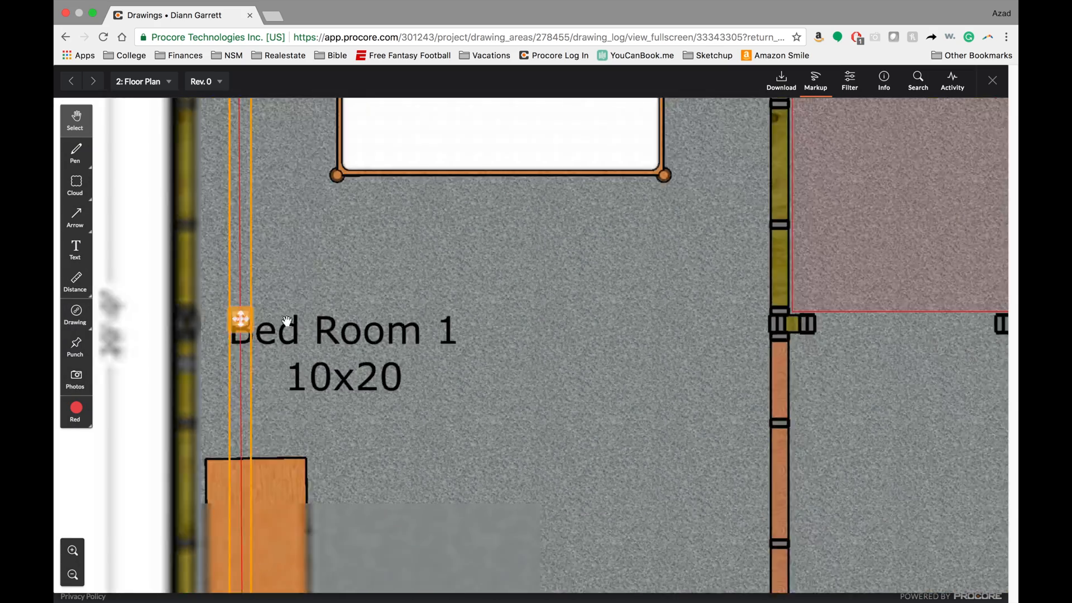
pyautogui.click(76, 412)
pyautogui.click(144, 412)
pyautogui.click(76, 412)
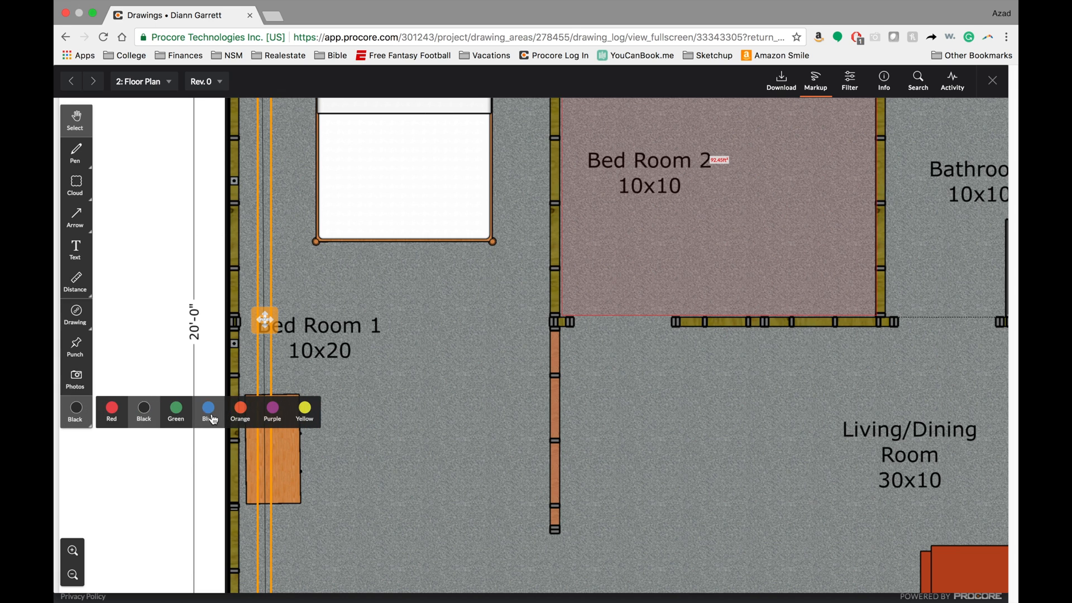
pyautogui.click(239, 412)
# Step: Move the vertical distance line outside the plan, beyond the 20'-0" dimension, and colour it black
pyautogui.scroll(-5, 316, 356)
pyautogui.moveTo(319, 358); pyautogui.dragTo(253, 358)
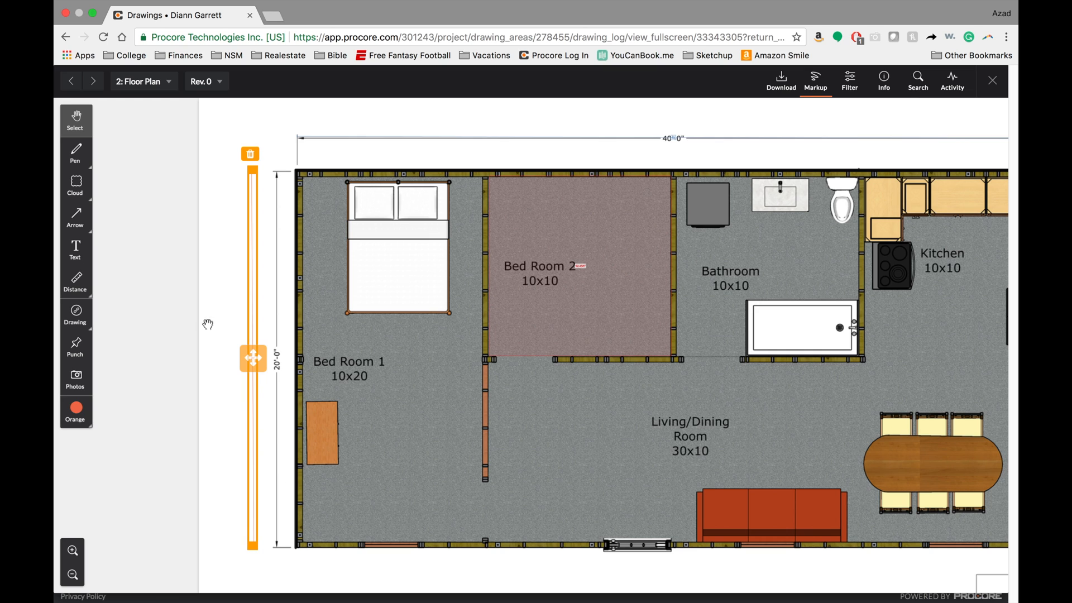
pyautogui.click(77, 412)
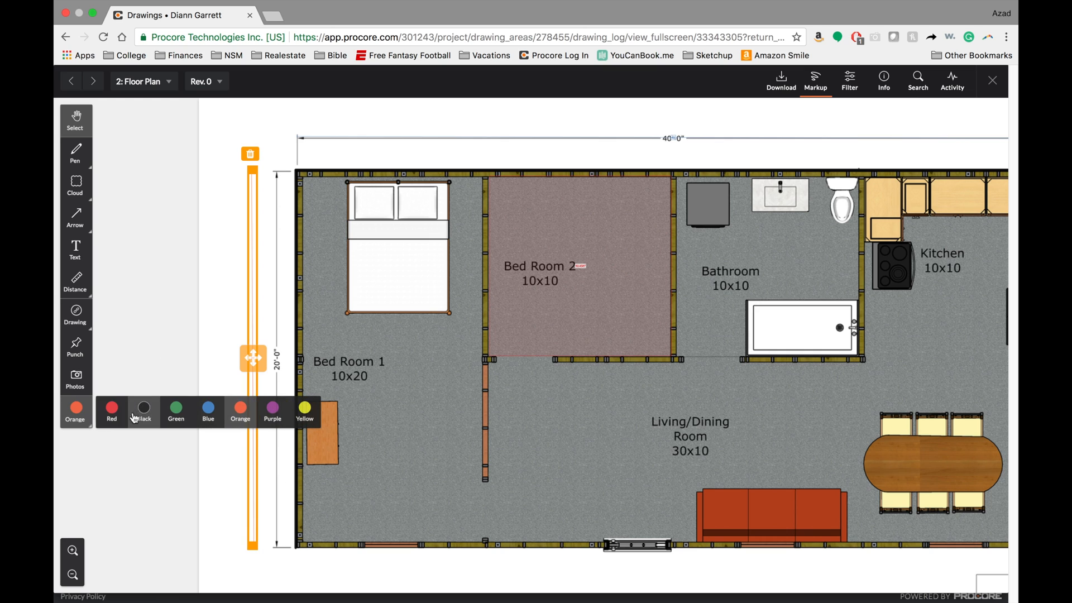
pyautogui.click(140, 415)
pyautogui.click(227, 319)
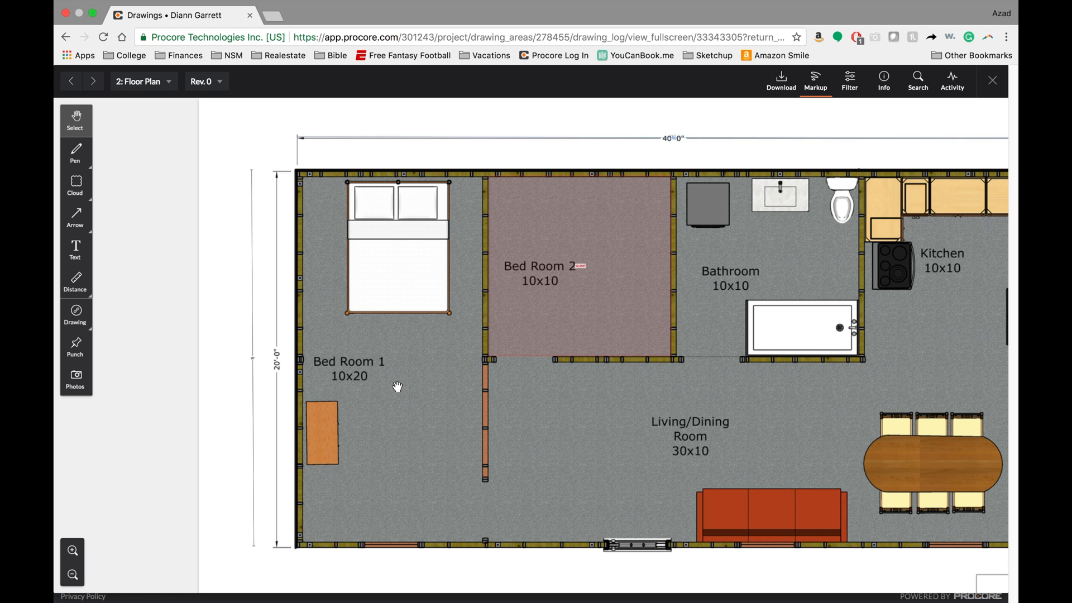
# Step: Measure Bed Room 1's inside width with a black distance line from wall to wall at the foot of the bed
pyautogui.scroll(-2, 398, 387)
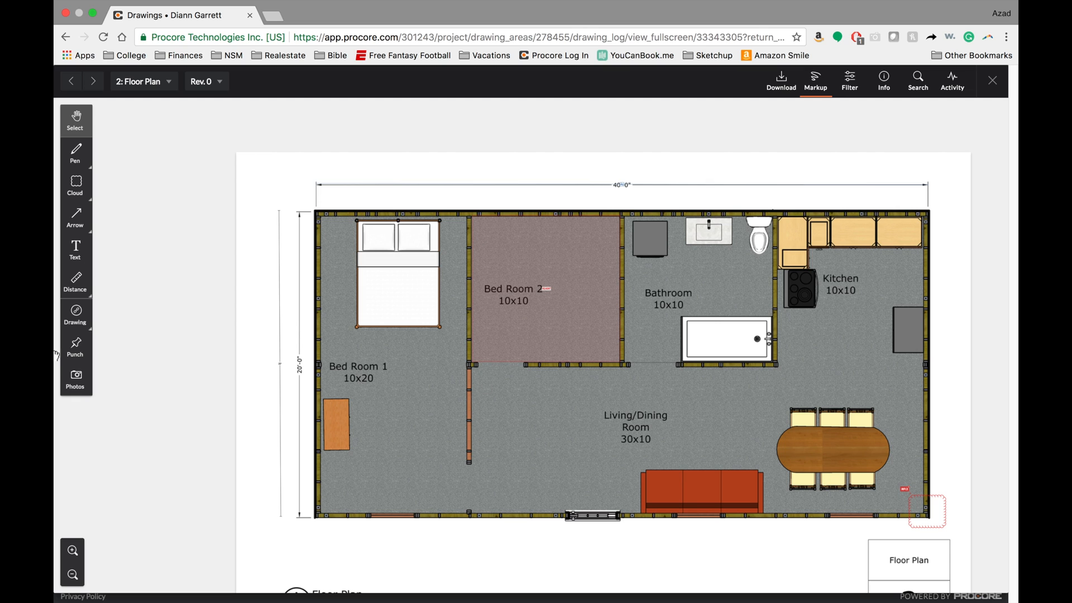
pyautogui.click(83, 289)
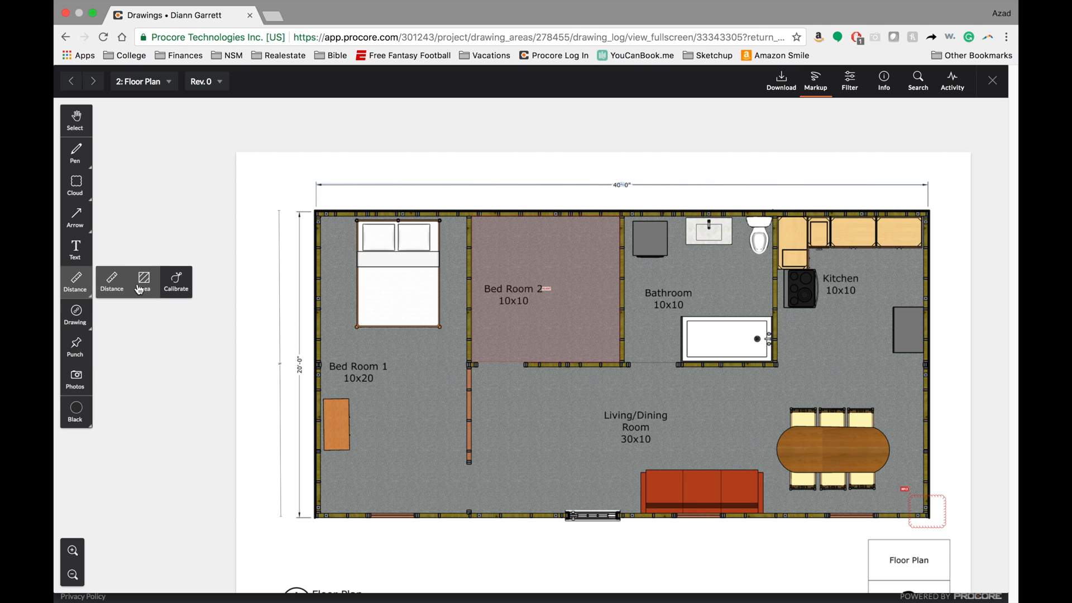
pyautogui.scroll(5, 349, 317)
pyautogui.scroll(4, 357, 335)
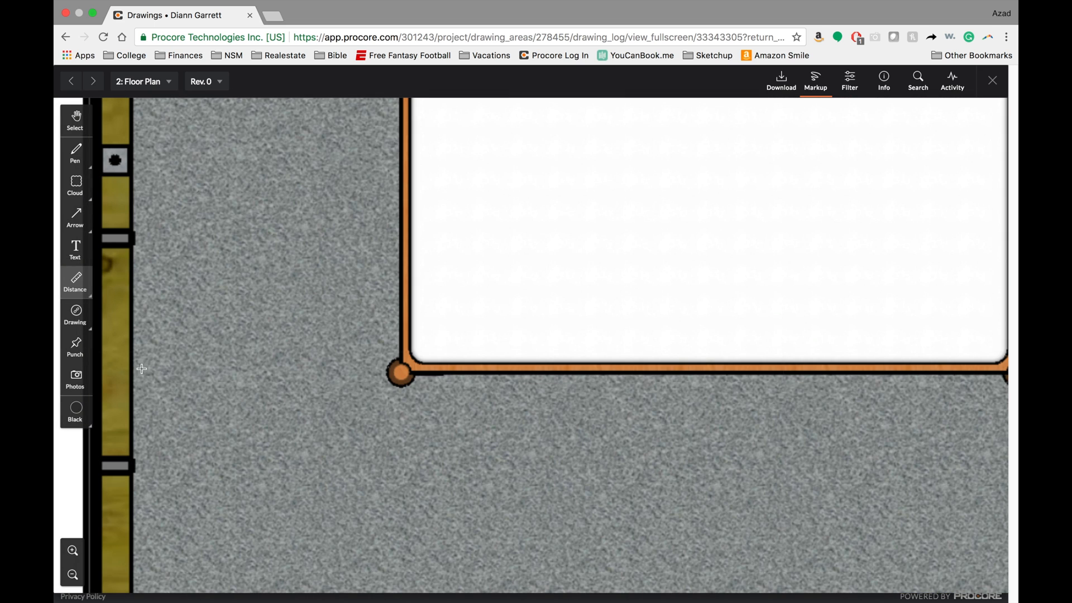
pyautogui.click(133, 368)
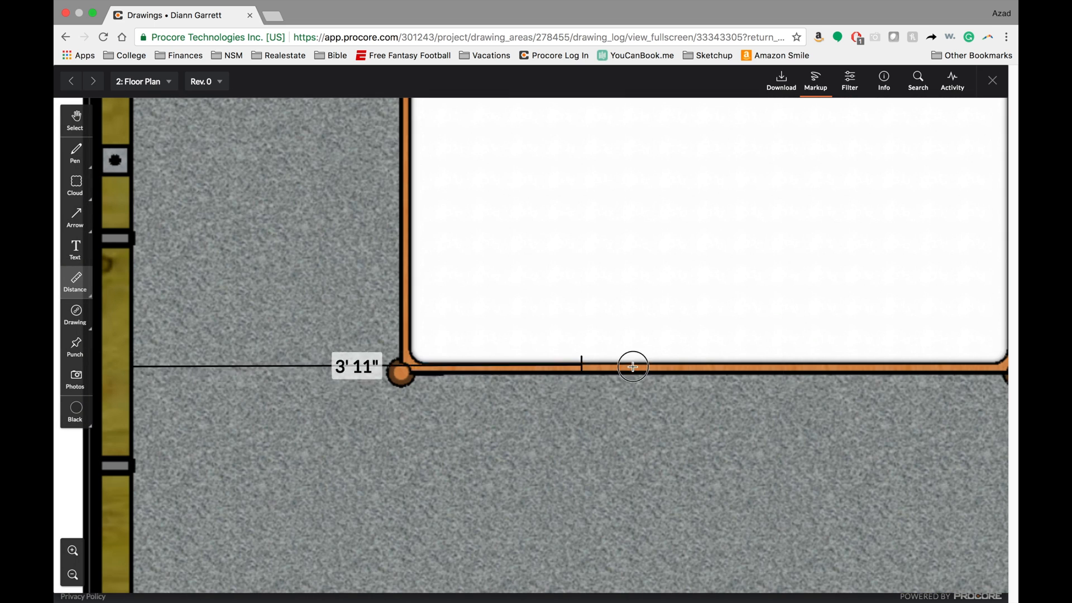
pyautogui.scroll(-2, 735, 405)
pyautogui.scroll(-3, 727, 408)
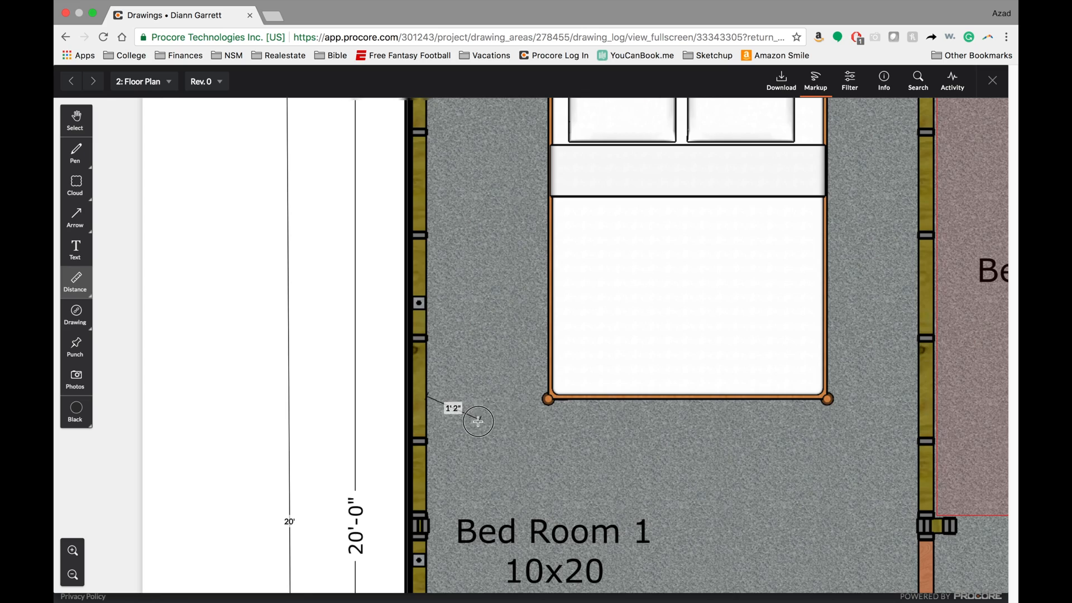
pyautogui.scroll(4, 825, 402)
pyautogui.scroll(2, 910, 412)
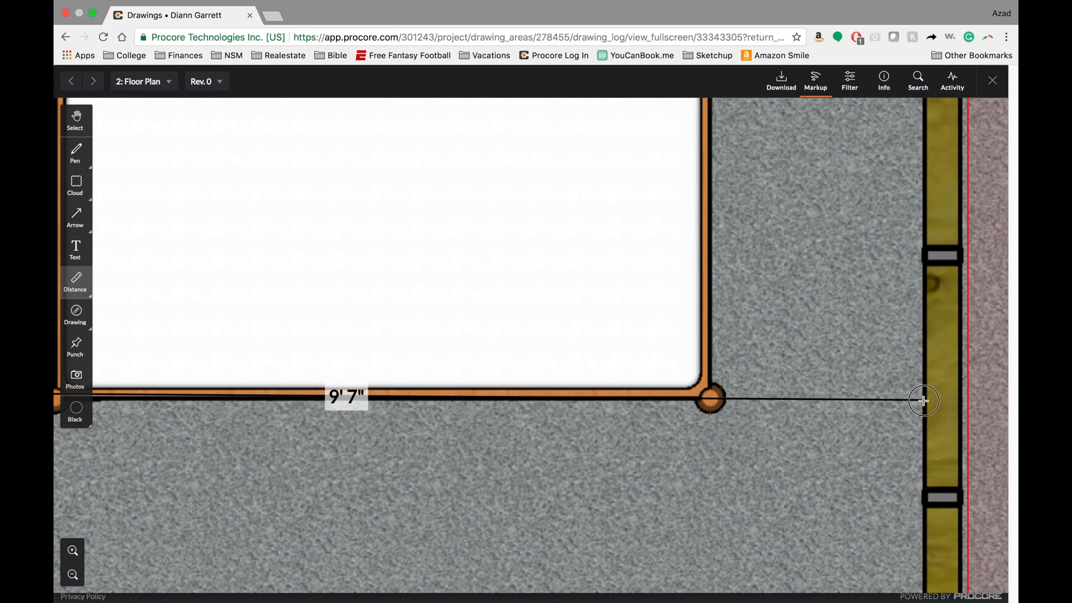
pyautogui.click(924, 401)
pyautogui.scroll(-3, 611, 449)
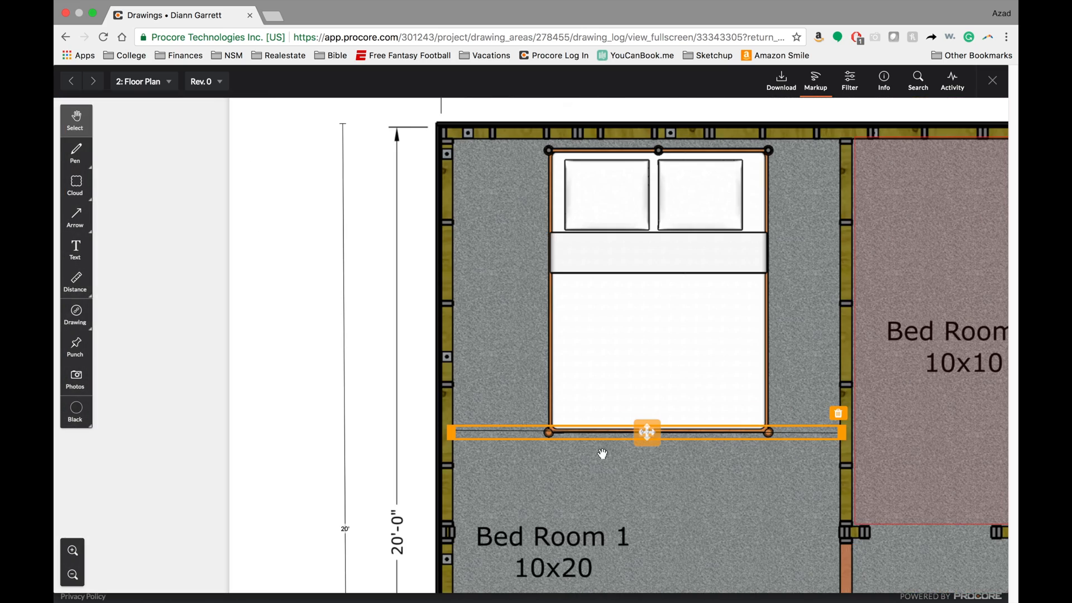
pyautogui.click(687, 475)
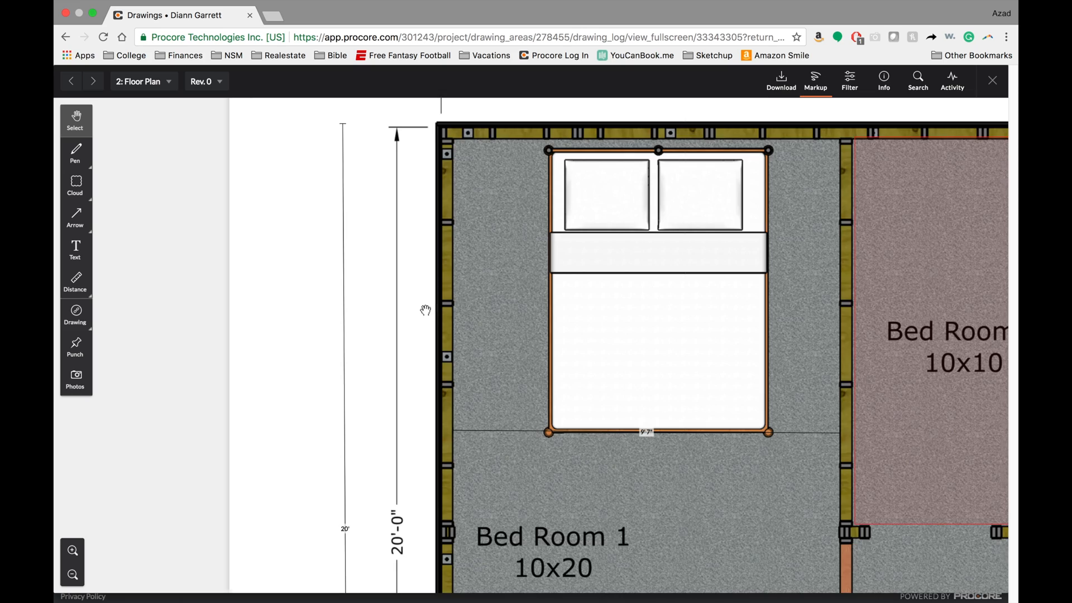
# Step: Place a photo marker at the sofa in the Living/Dining Room, using the second photo from the Construction Coordinator Visit 2017 album
pyautogui.scroll(-5, 427, 308)
pyautogui.scroll(5, 618, 460)
pyautogui.scroll(-6, 617, 459)
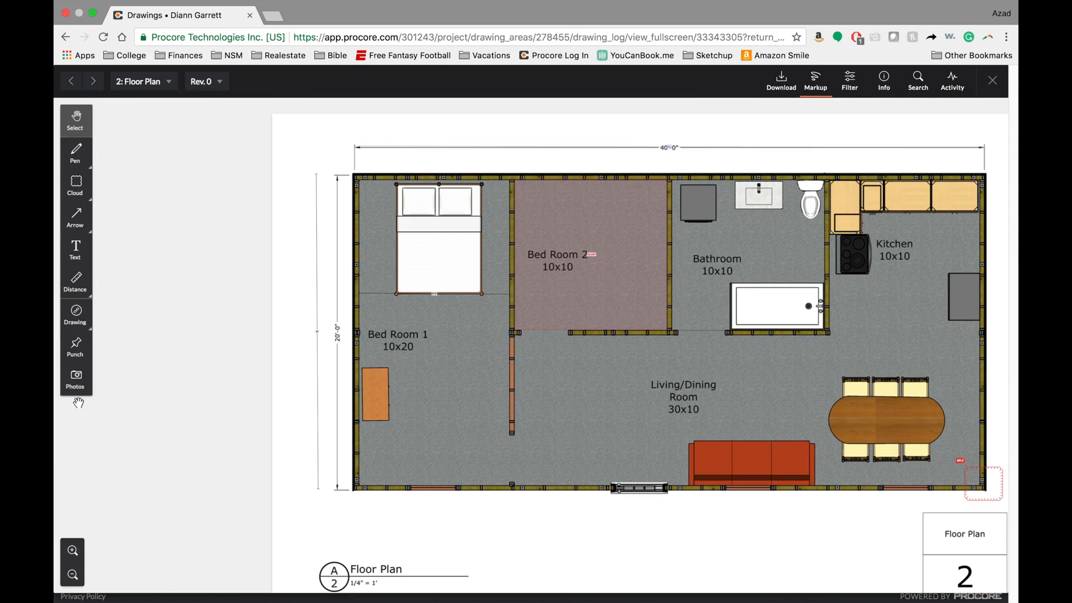
pyautogui.click(76, 379)
pyautogui.scroll(-2, 133, 406)
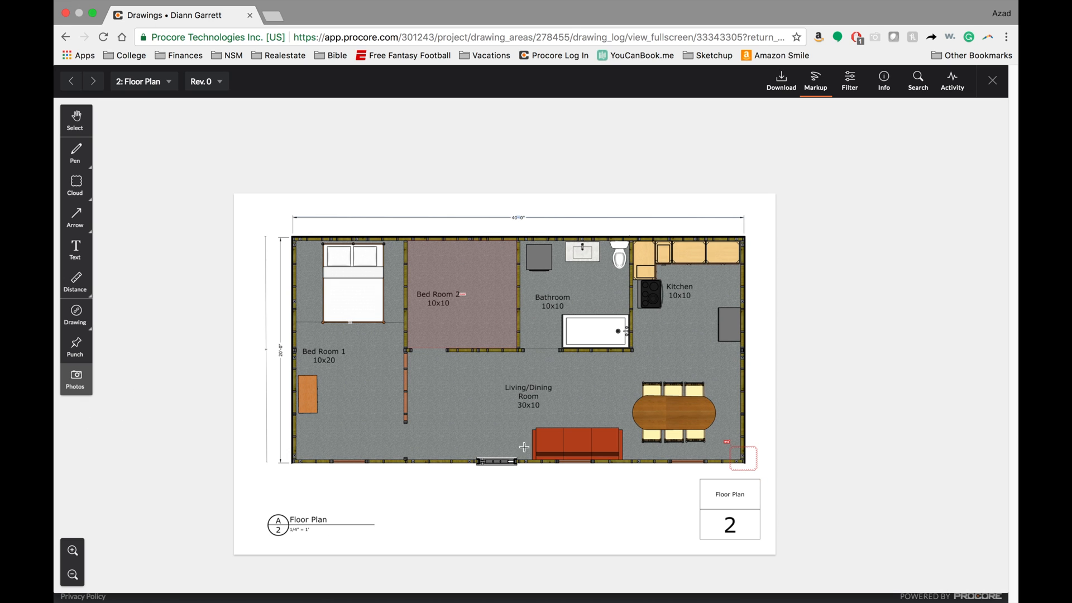
pyautogui.click(580, 419)
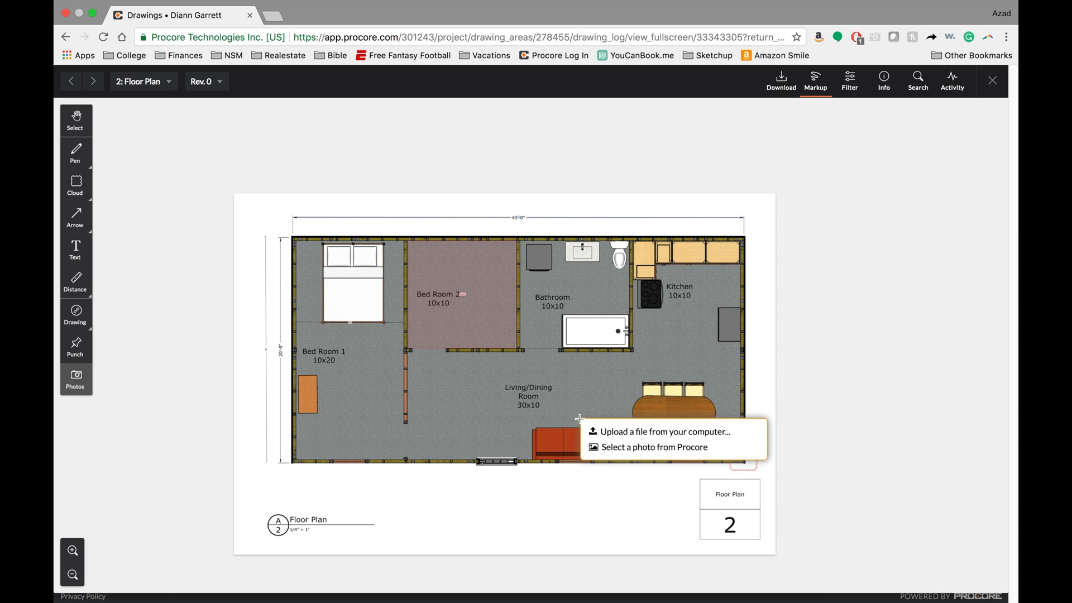
pyautogui.click(612, 450)
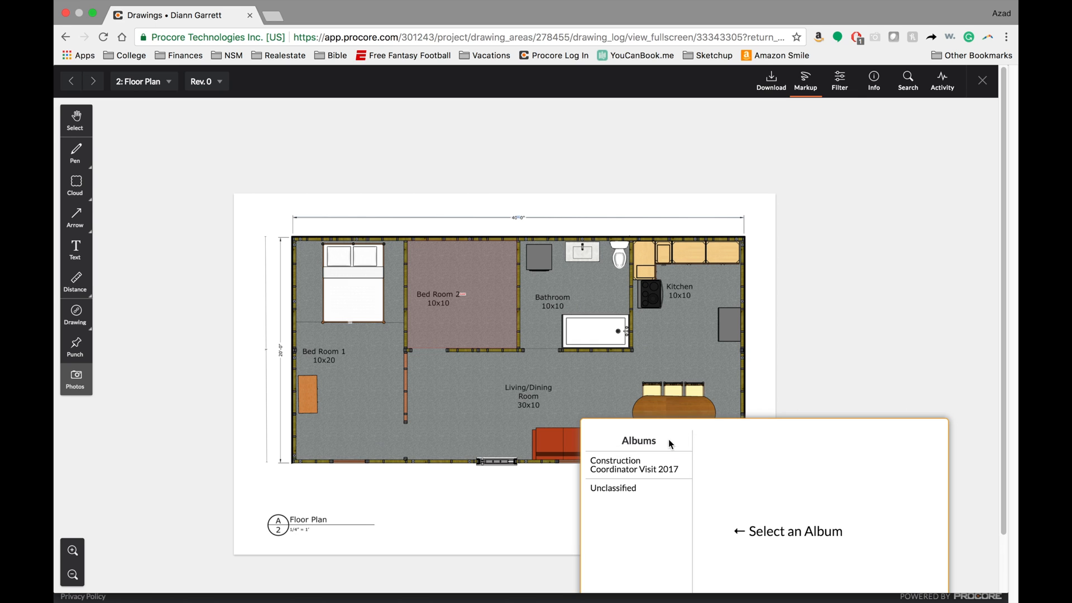
pyautogui.click(629, 468)
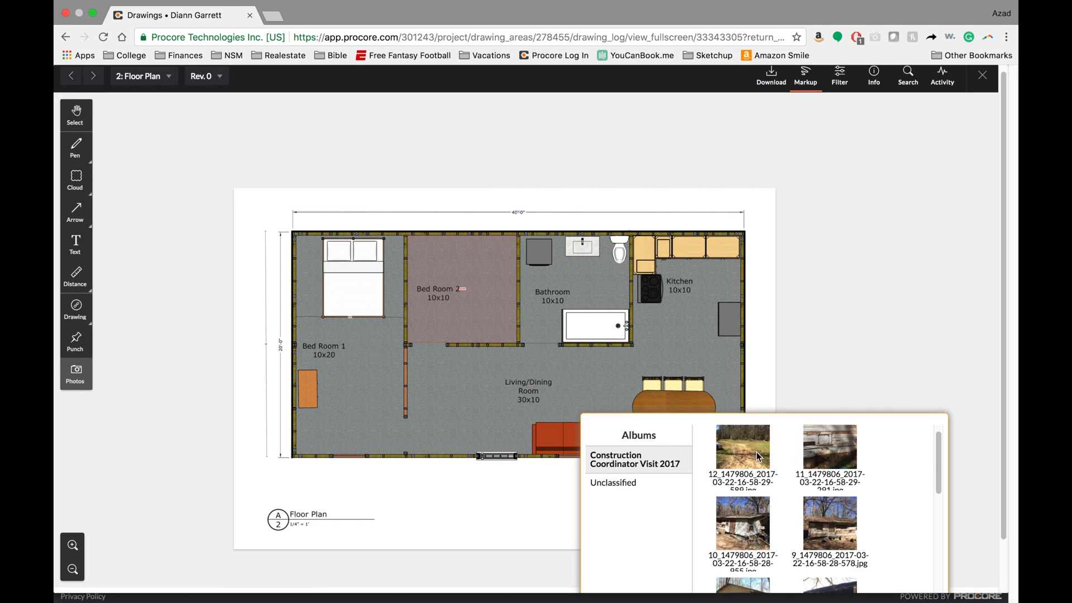
pyautogui.click(819, 450)
# Step: Publish the photo marker at the sofa
pyautogui.scroll(10, 512, 319)
pyautogui.scroll(-10, 511, 320)
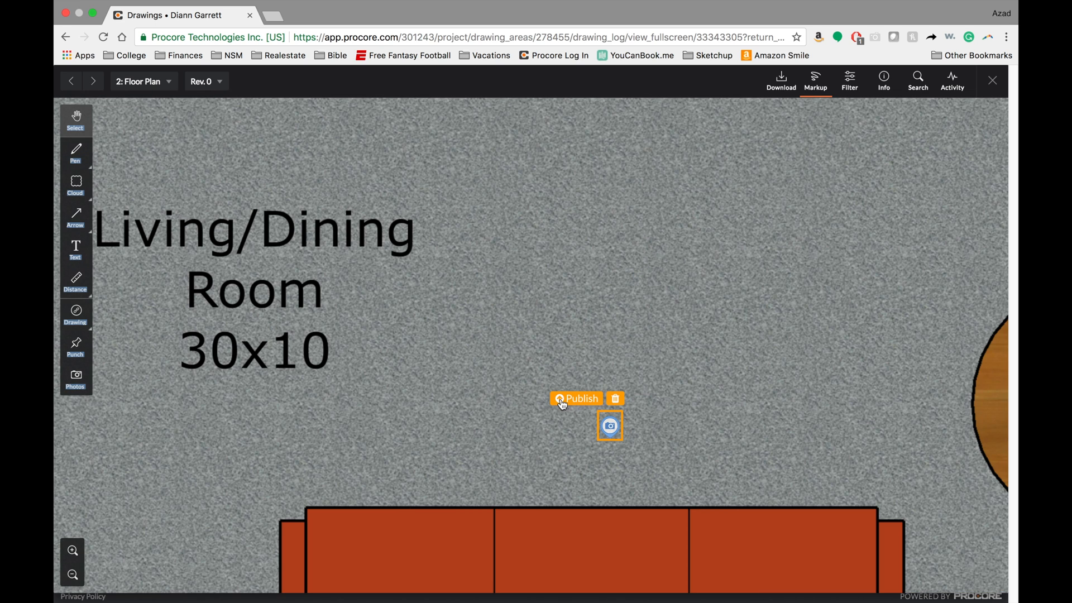
pyautogui.click(562, 399)
pyautogui.scroll(-5, 593, 325)
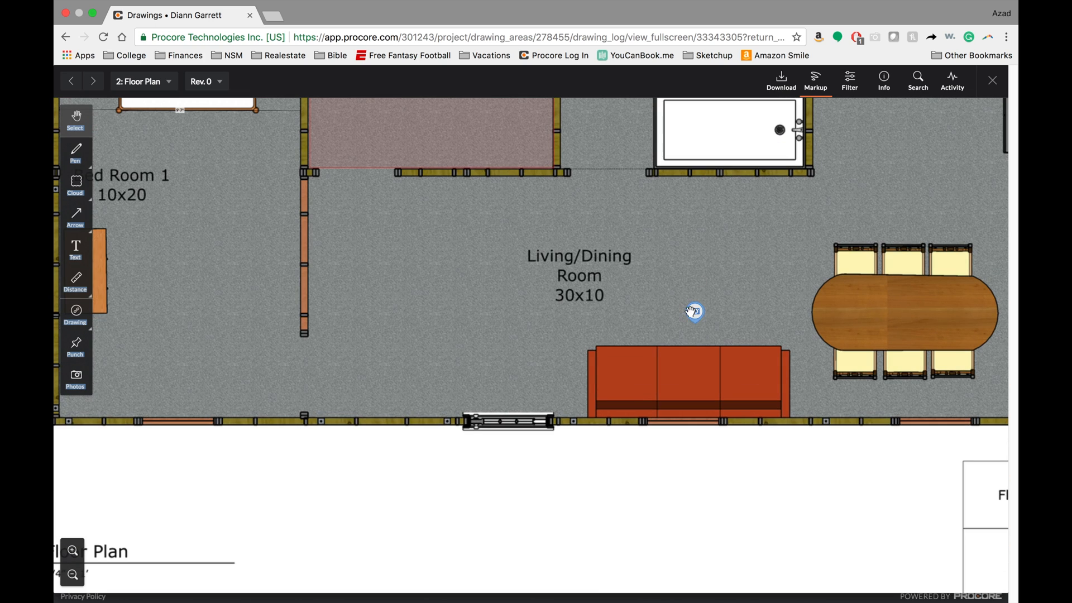
# Step: View the photo linked to the marker at the sofa in full size, and close it
pyautogui.click(695, 312)
pyautogui.click(695, 312)
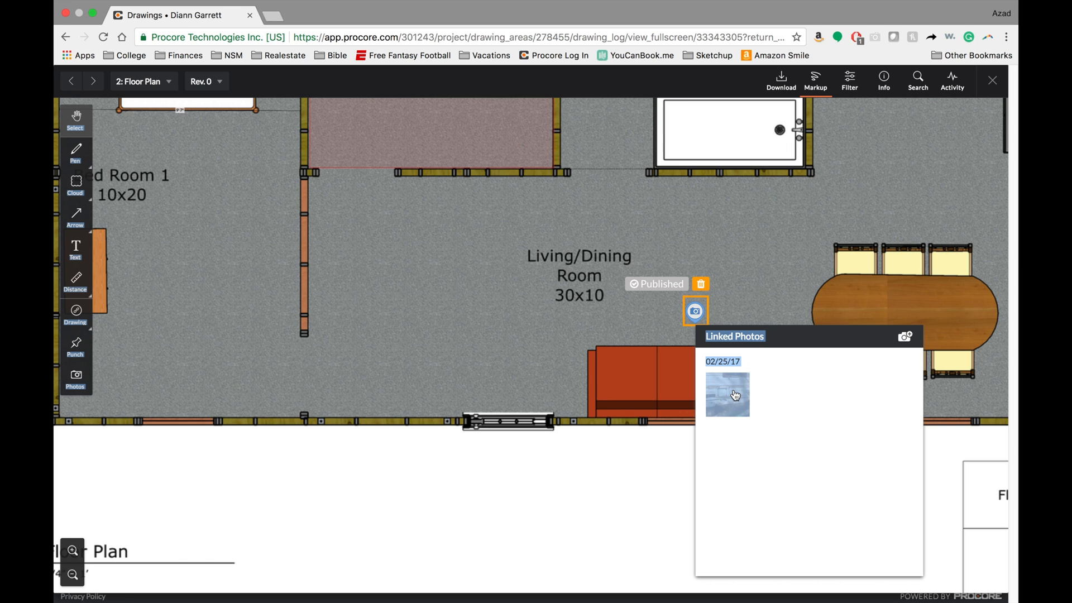
pyautogui.click(736, 396)
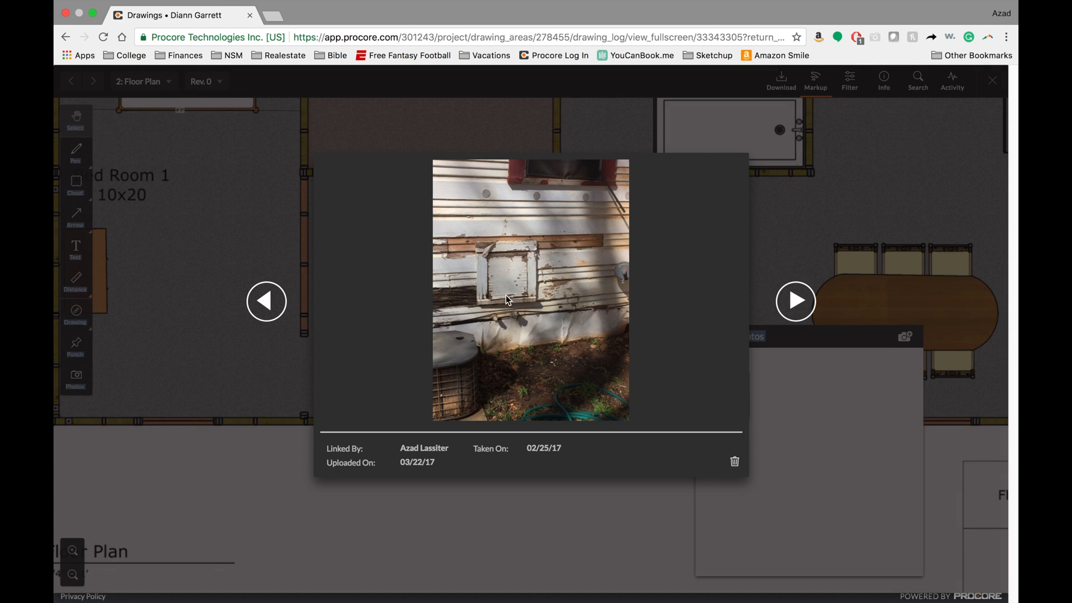
pyautogui.click(798, 308)
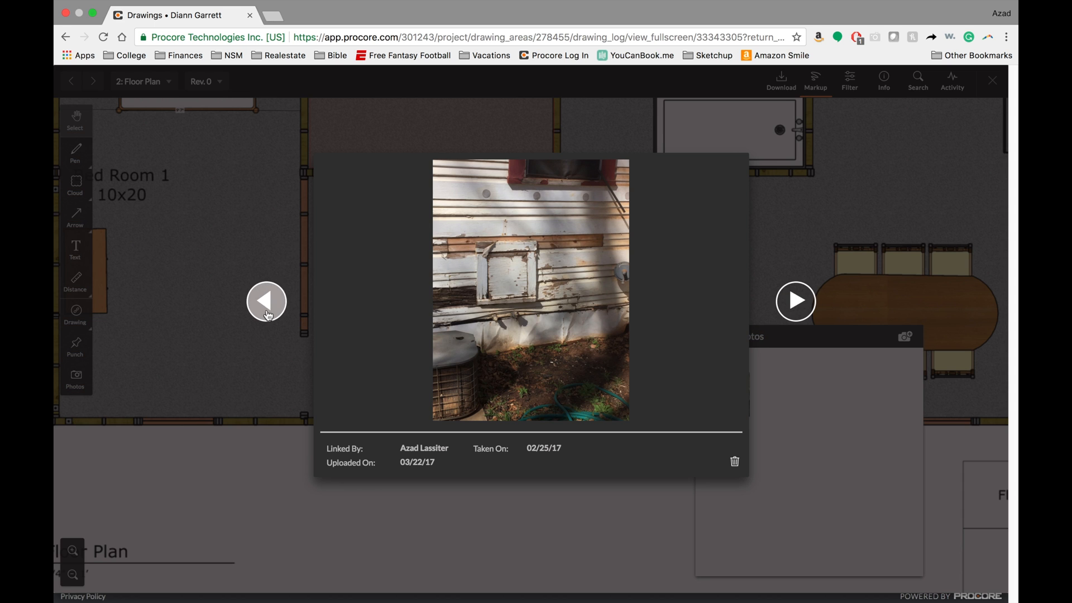
pyautogui.click(279, 502)
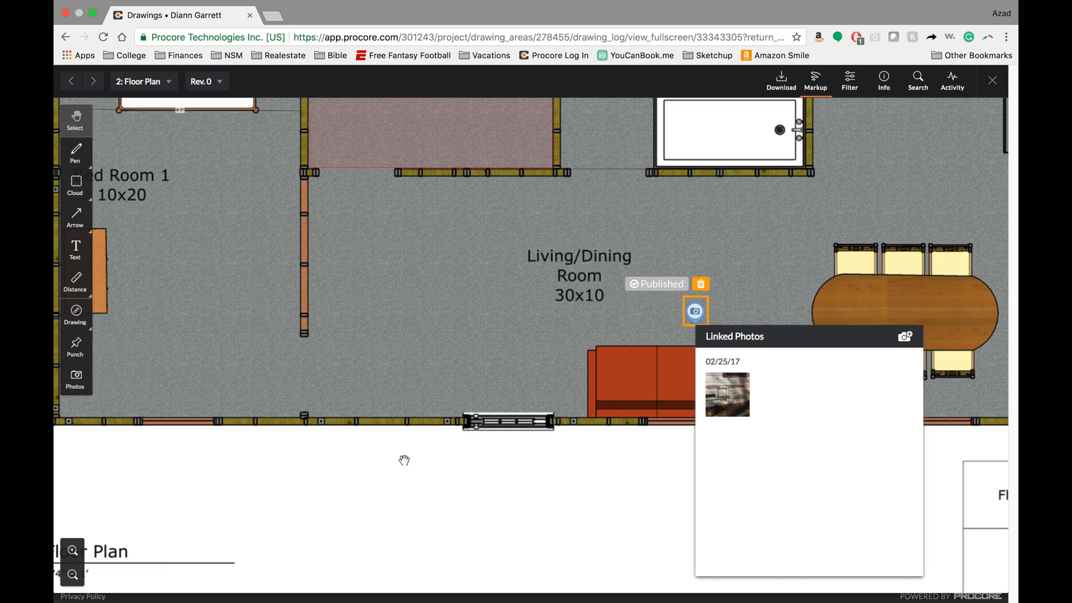
pyautogui.click(281, 503)
# Step: Switch from the Floor Plan to drawing 5: Sections
pyautogui.scroll(-5, 289, 462)
pyautogui.scroll(4, 432, 214)
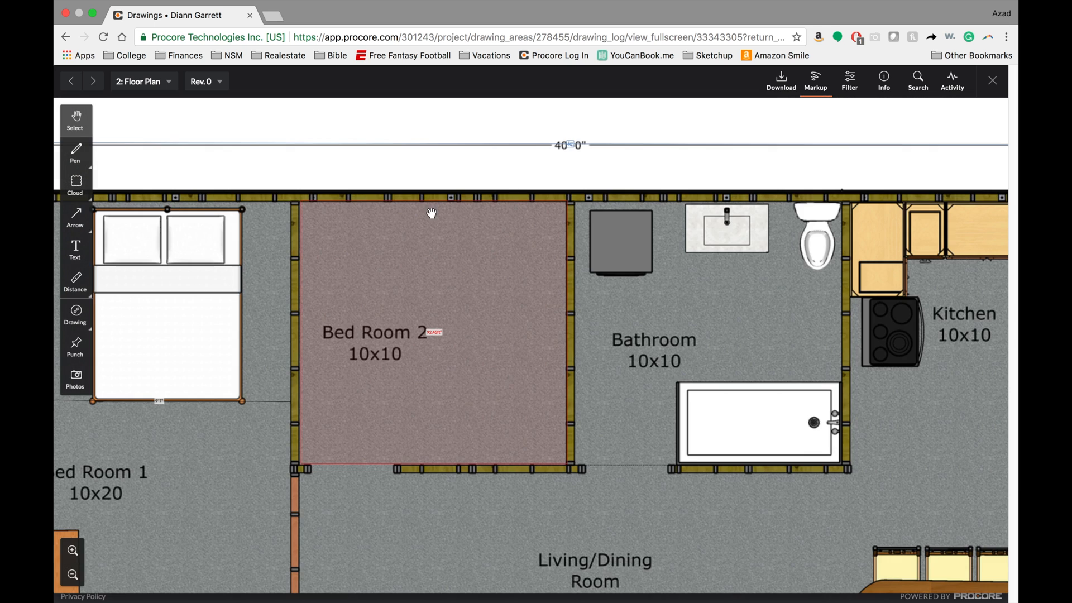
pyautogui.scroll(-1, 457, 256)
pyautogui.scroll(-2, 586, 249)
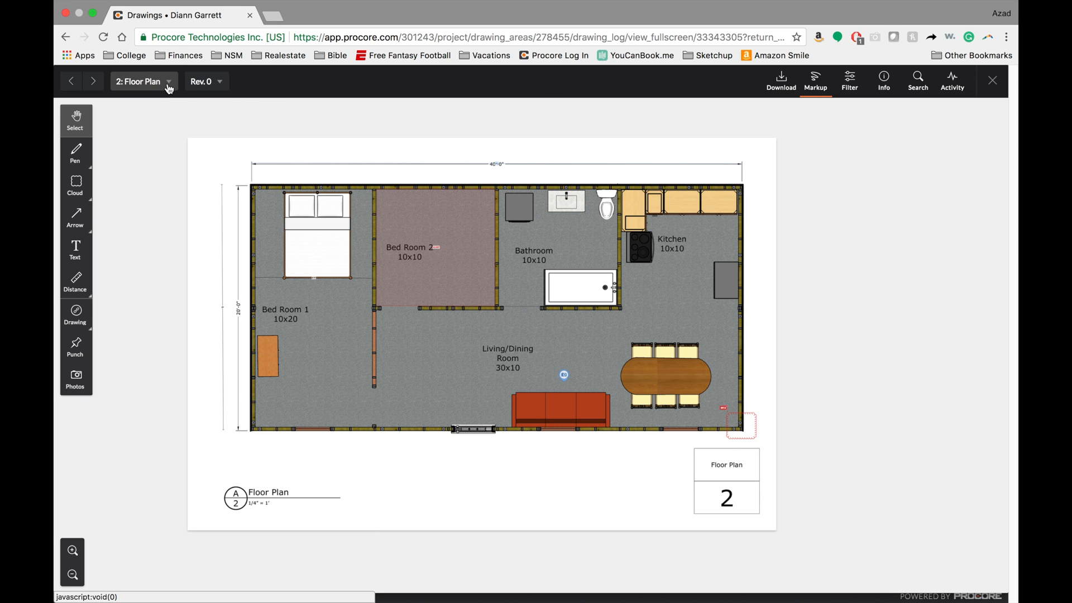
pyautogui.click(168, 85)
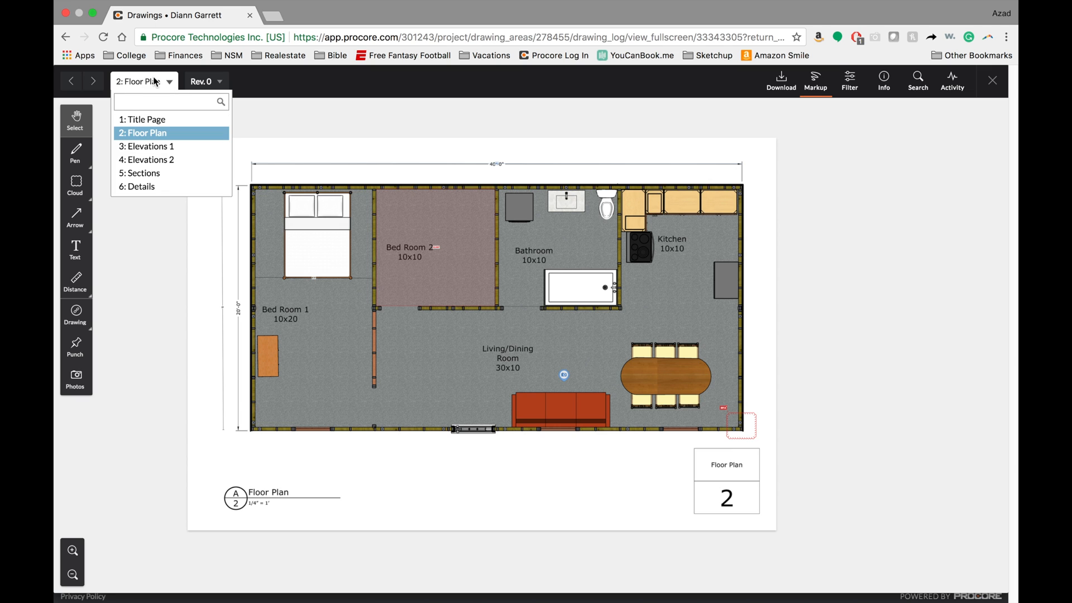
pyautogui.click(154, 178)
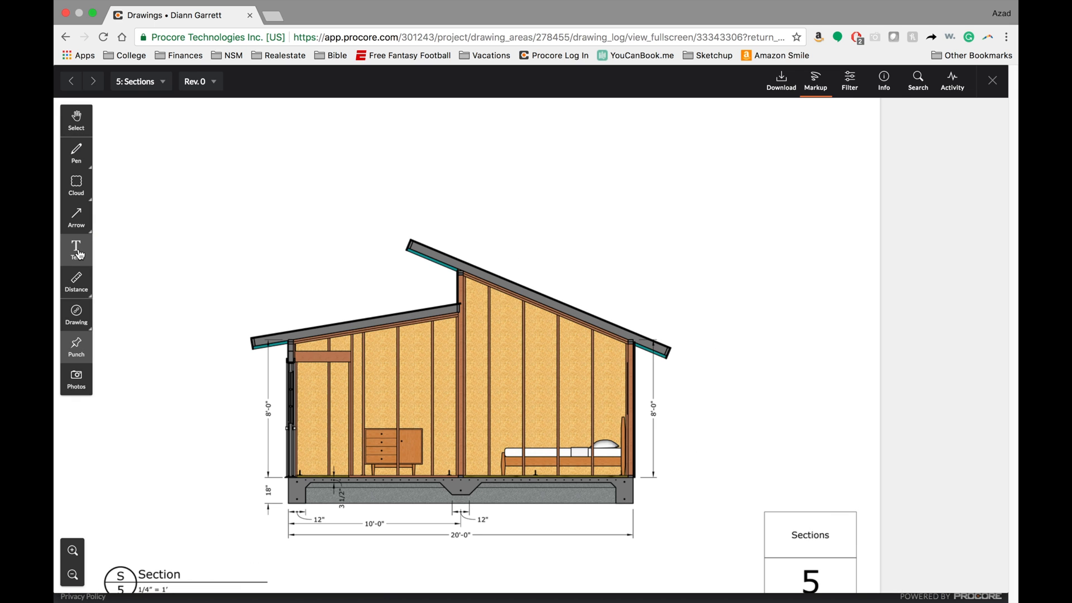
# Step: Draw a red 1px freehand pen scribble in the blank area above the lower roof of the section
pyautogui.click(88, 164)
pyautogui.moveTo(193, 291)
pyautogui.mouseDown()
pyautogui.moveTo(279, 244)
pyautogui.moveTo(223, 311)
pyautogui.moveTo(207, 227)
pyautogui.mouseUp()
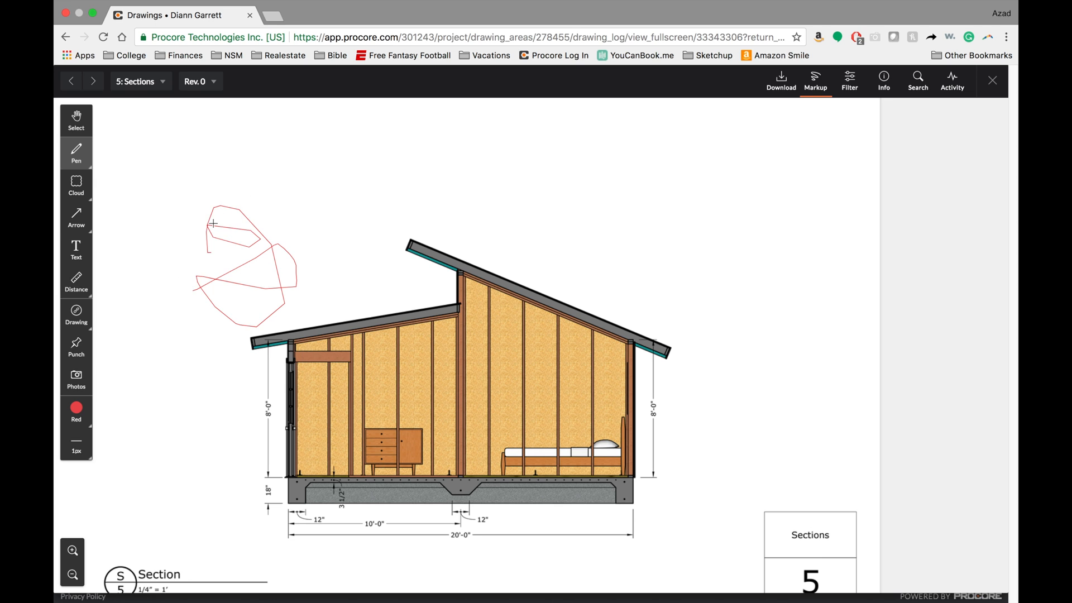
# Step: Draw a diagonal arrow in the blank area above the lower roof, and set its line weight to 1px and colour to blue
pyautogui.click(76, 216)
pyautogui.moveTo(316, 213); pyautogui.dragTo(375, 313)
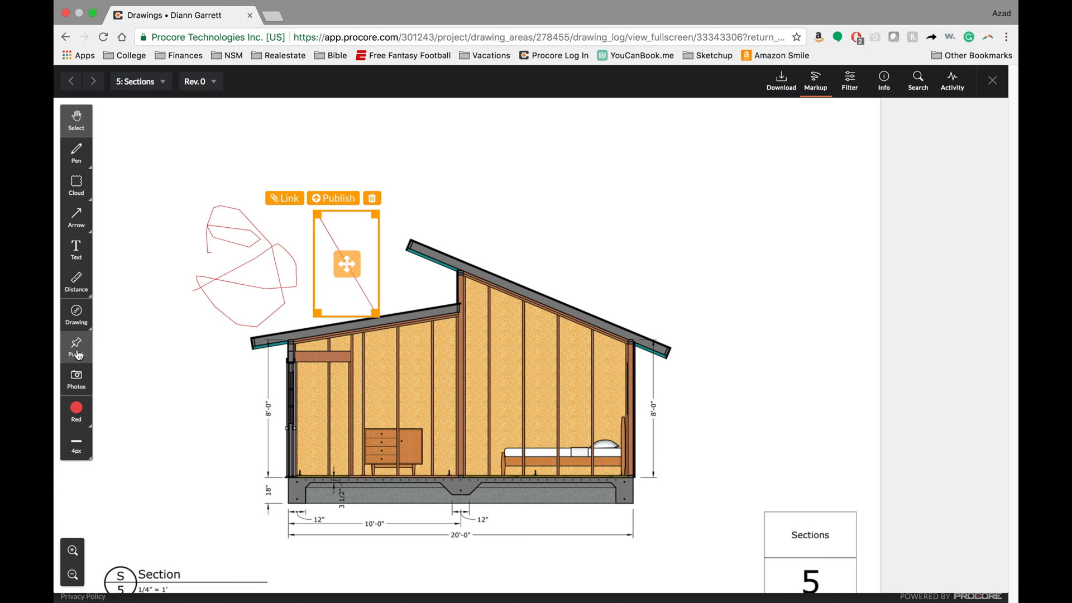
pyautogui.click(76, 441)
pyautogui.click(140, 442)
pyautogui.click(76, 441)
pyautogui.click(144, 446)
pyautogui.click(78, 416)
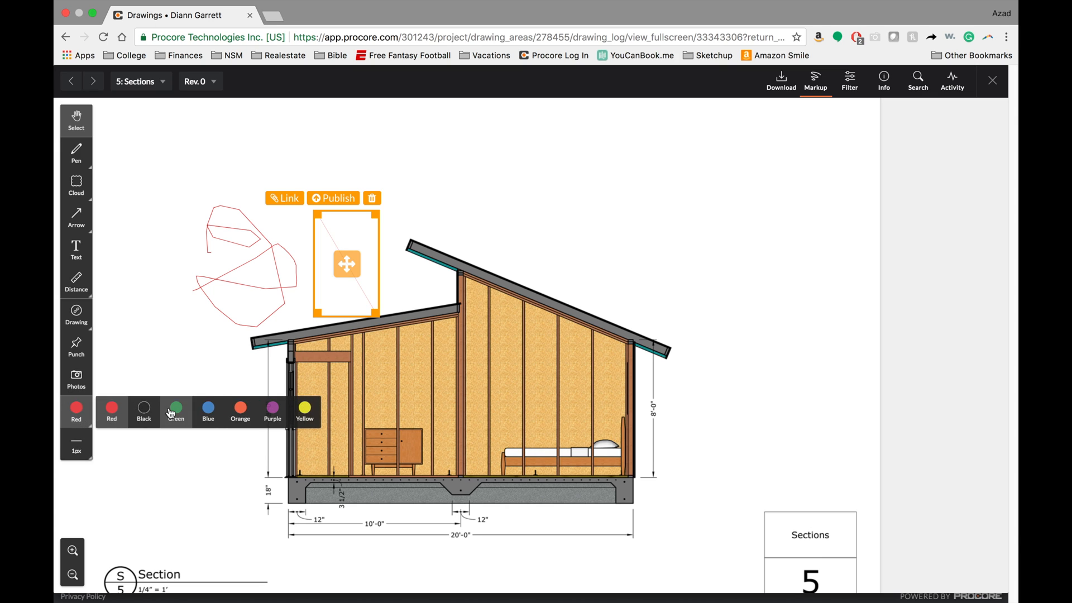
pyautogui.click(208, 409)
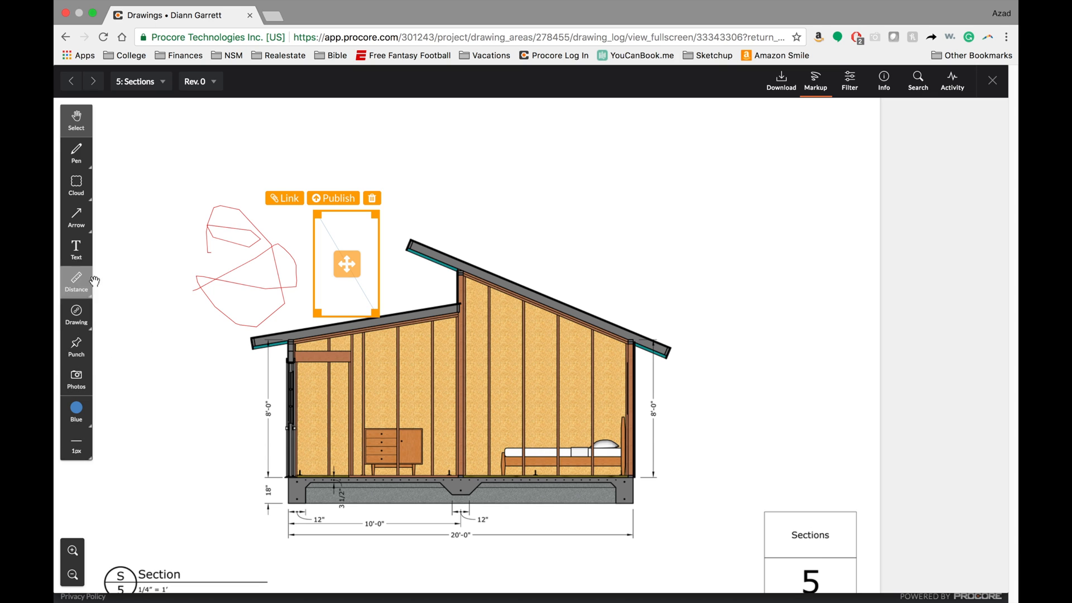
# Step: Add a blue text box reading "text" in the blank area above the roof, and enlarge its font size
pyautogui.click(75, 249)
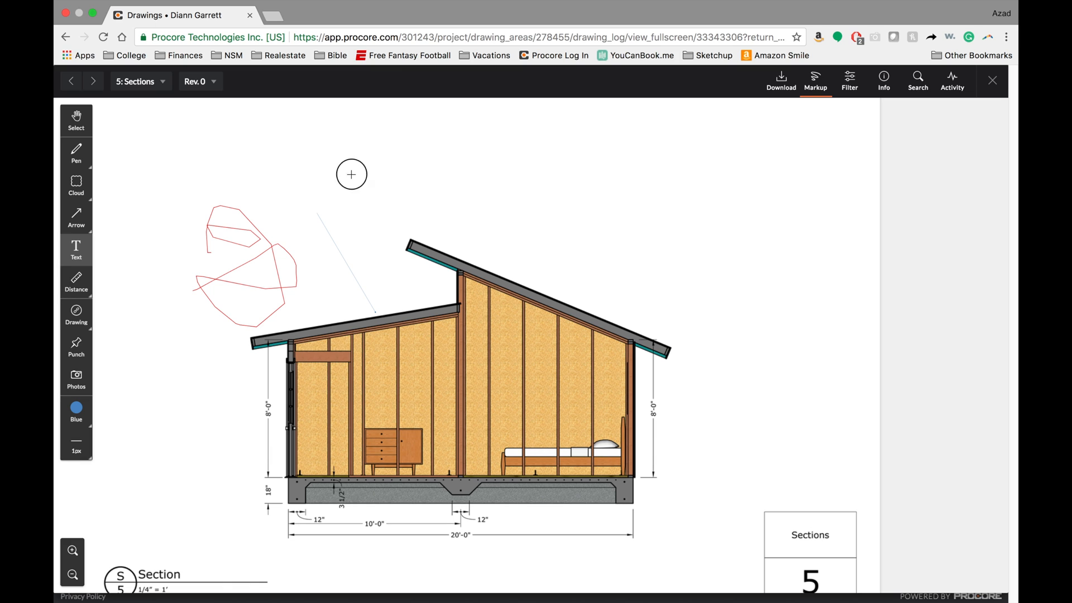
pyautogui.moveTo(350, 171); pyautogui.dragTo(463, 223)
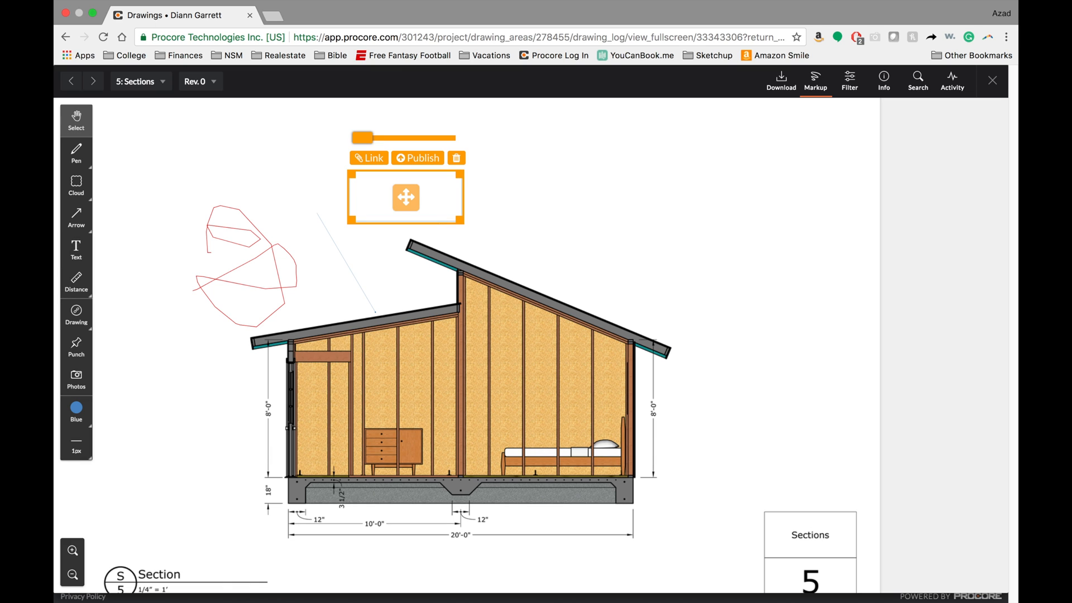
pyautogui.moveTo(366, 140); pyautogui.dragTo(427, 138)
pyautogui.click(427, 159)
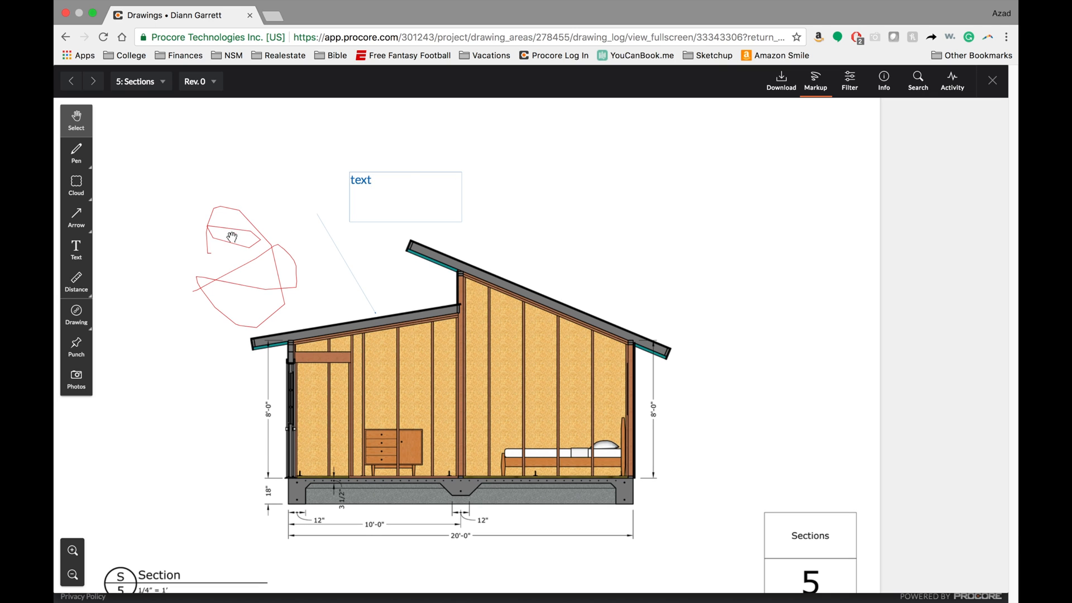
# Step: Delete the red pen scribble, the blue arrow and the text box from the Sections drawing
pyautogui.click(217, 281)
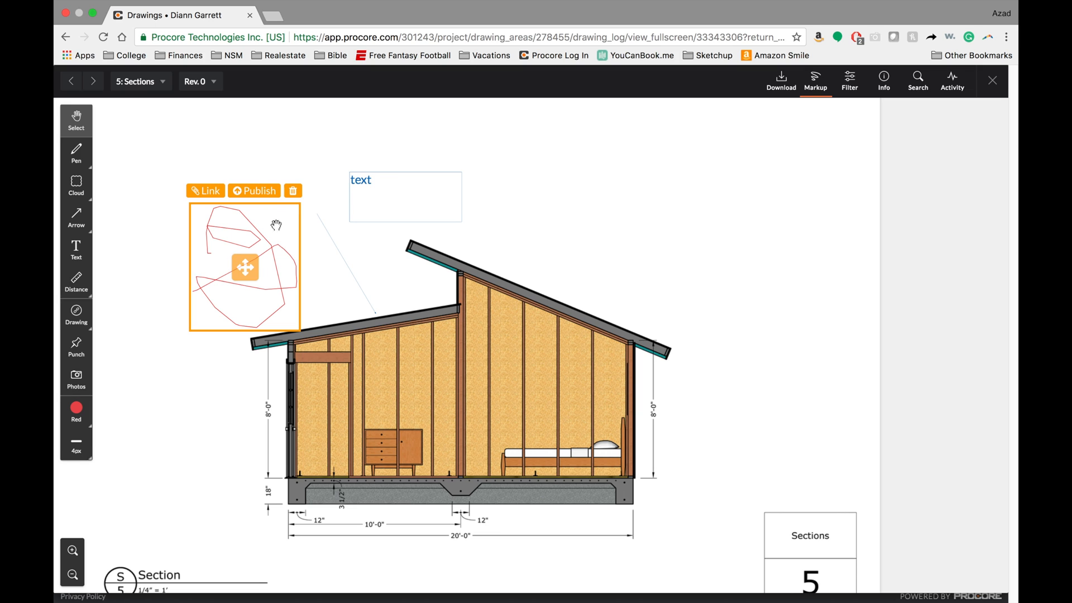
pyautogui.click(293, 192)
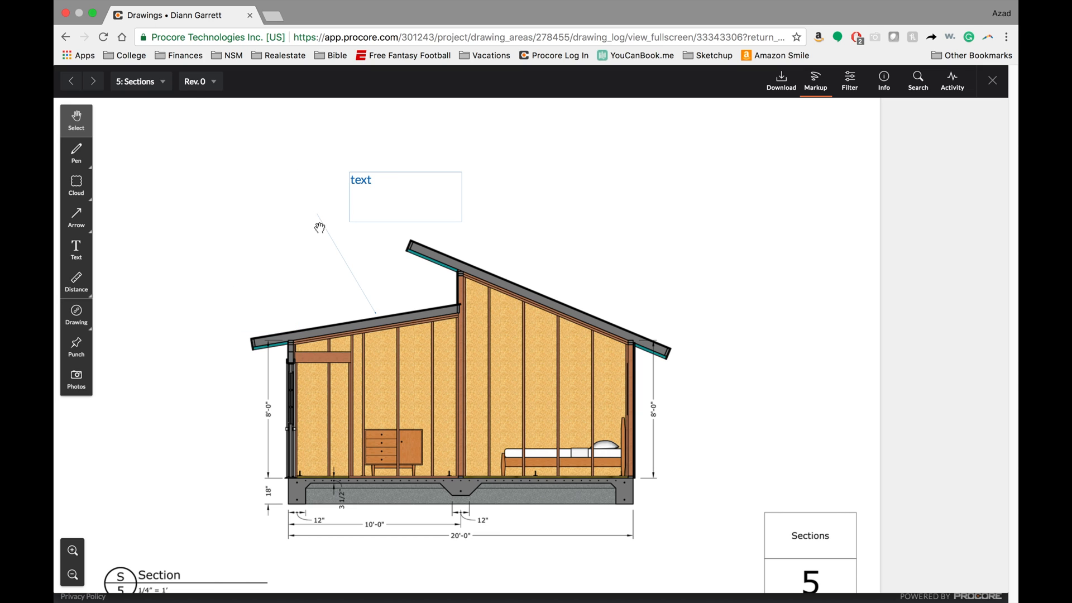
pyautogui.click(330, 231)
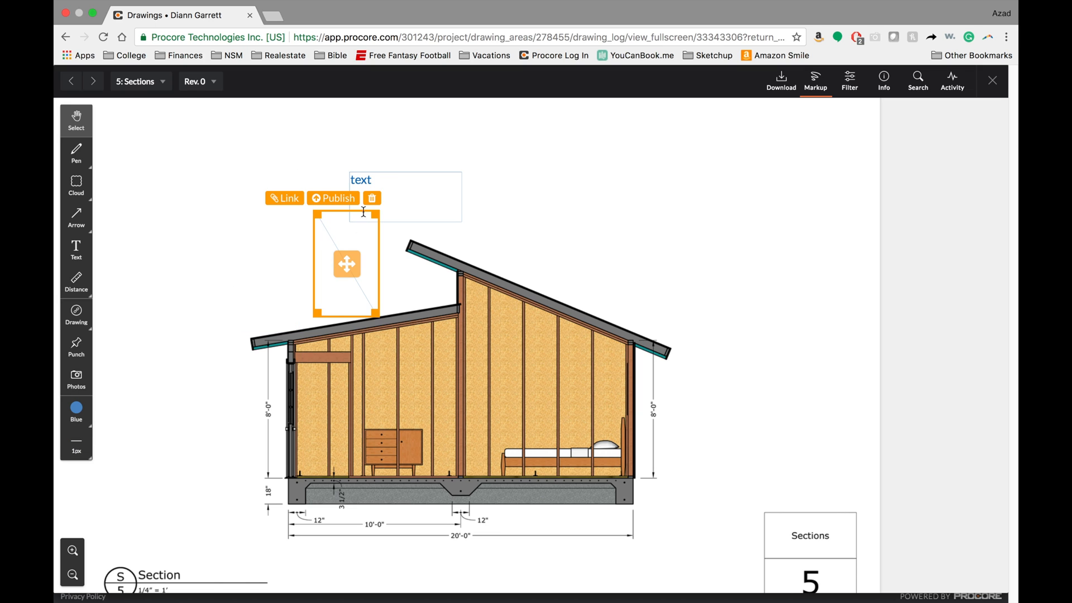
pyautogui.click(367, 194)
pyautogui.click(365, 170)
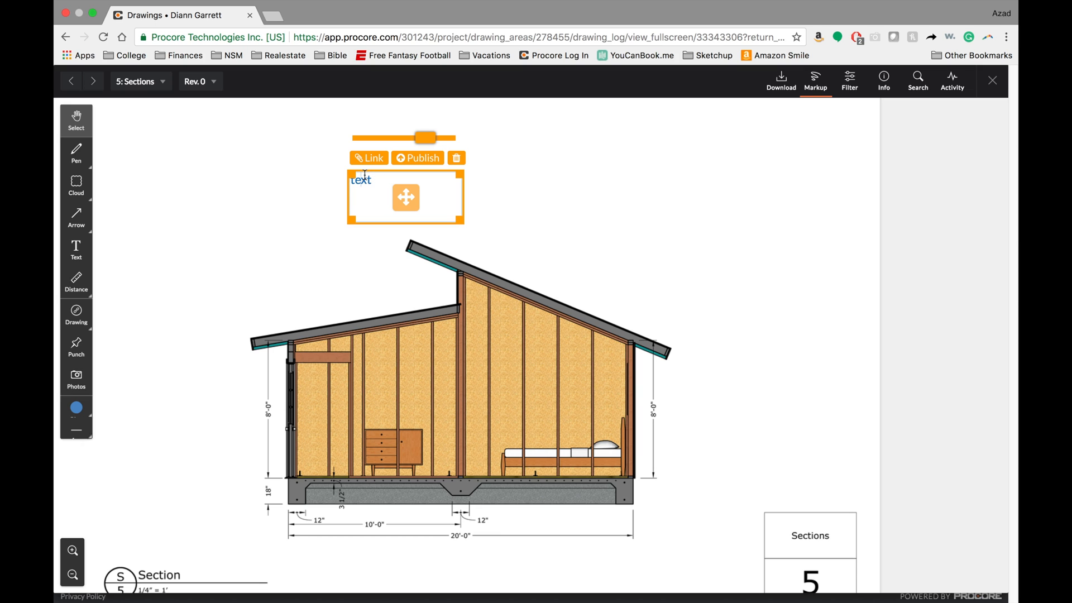
pyautogui.click(455, 158)
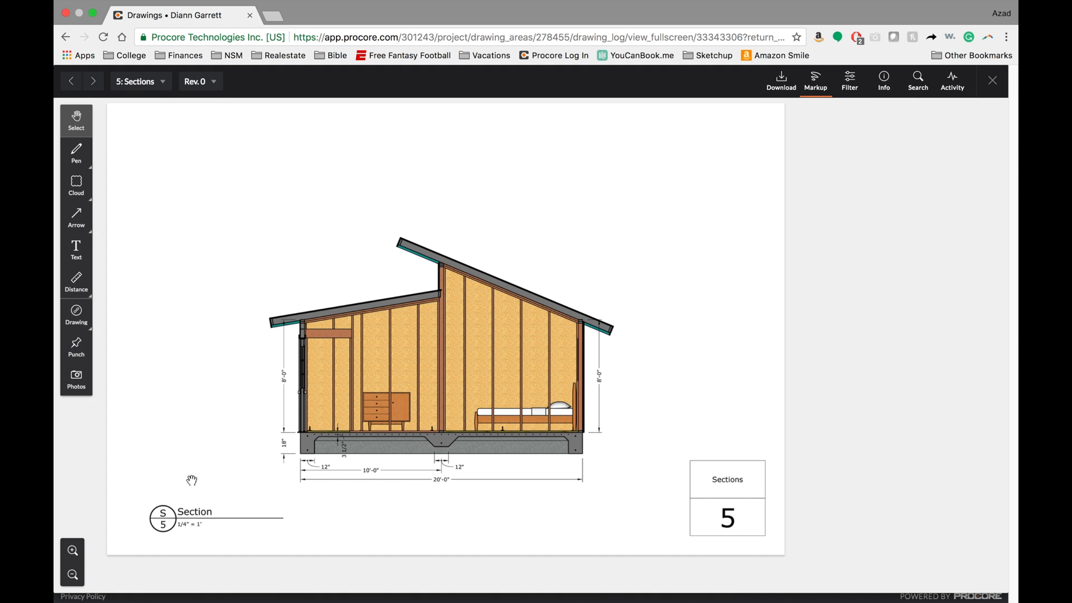
# Step: Place a circular drawing link over the S/5 section callout, link it to drawing 1: Title Page, and publish it
pyautogui.scroll(5, 144, 535)
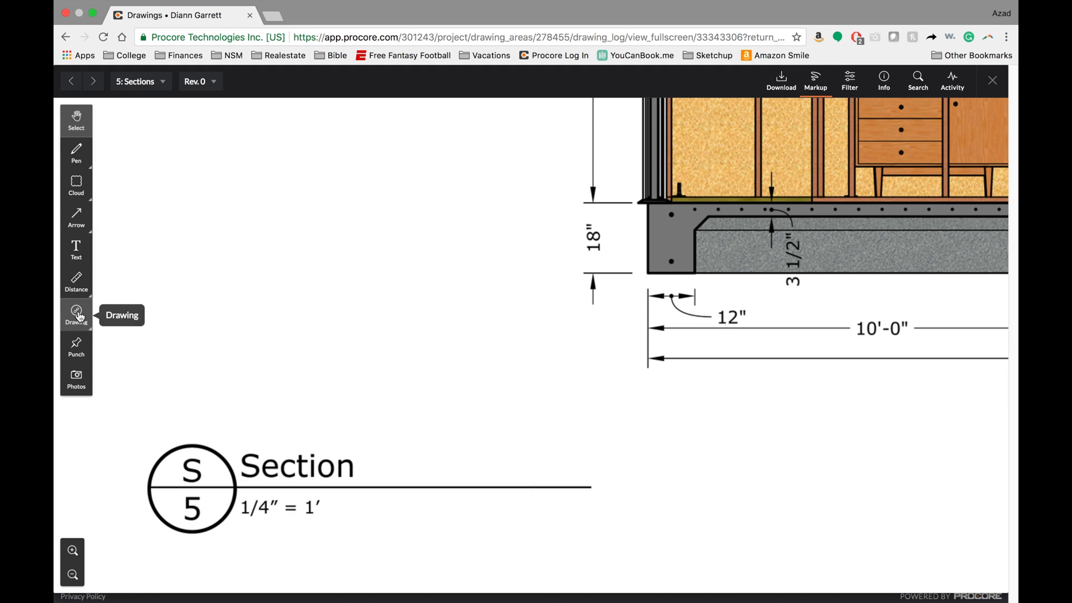
pyautogui.moveTo(191, 323); pyautogui.dragTo(238, 294)
pyautogui.click(89, 328)
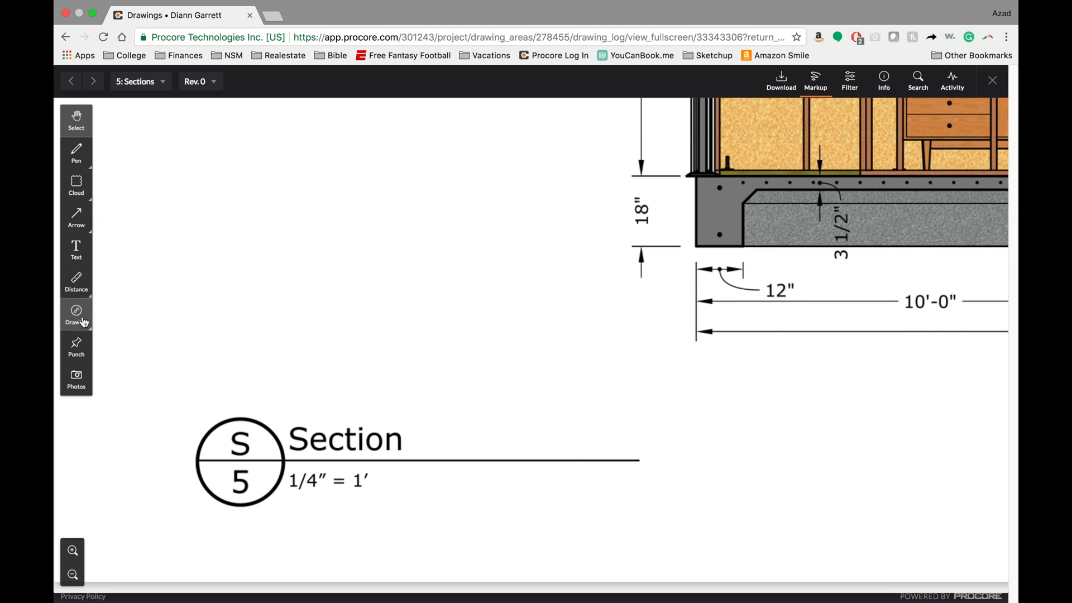
pyautogui.click(111, 317)
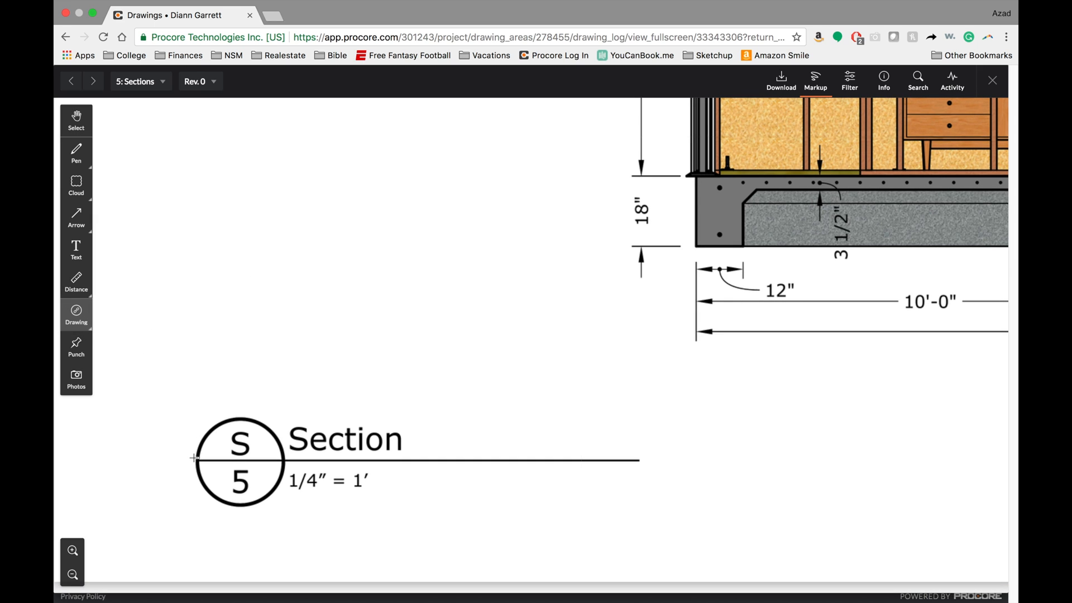
pyautogui.moveTo(195, 459)
pyautogui.mouseDown()
pyautogui.moveTo(287, 508)
pyautogui.moveTo(275, 542)
pyautogui.mouseUp()
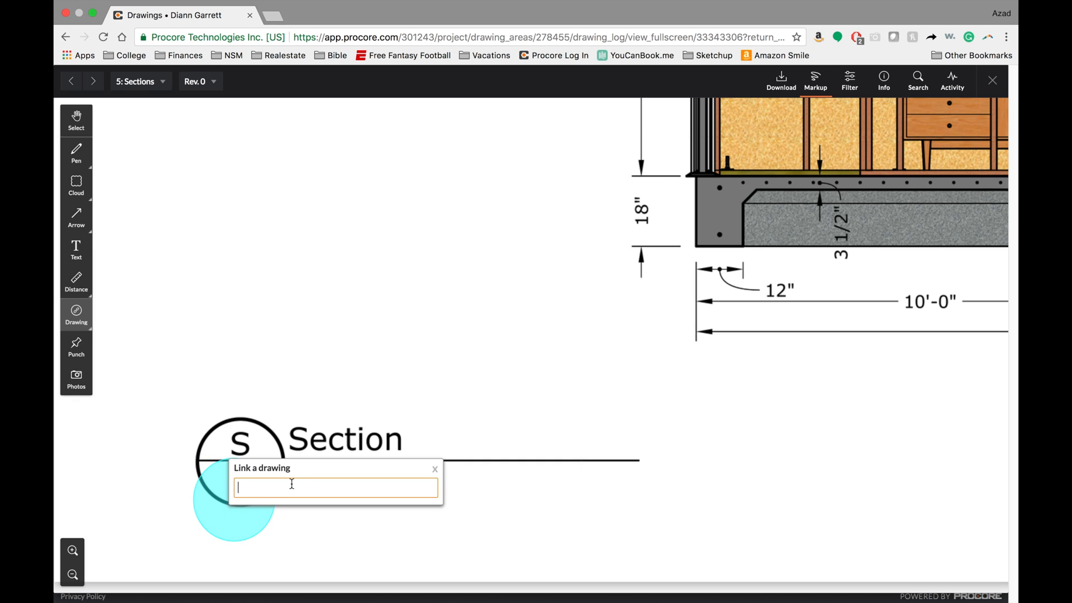
pyautogui.click(215, 507)
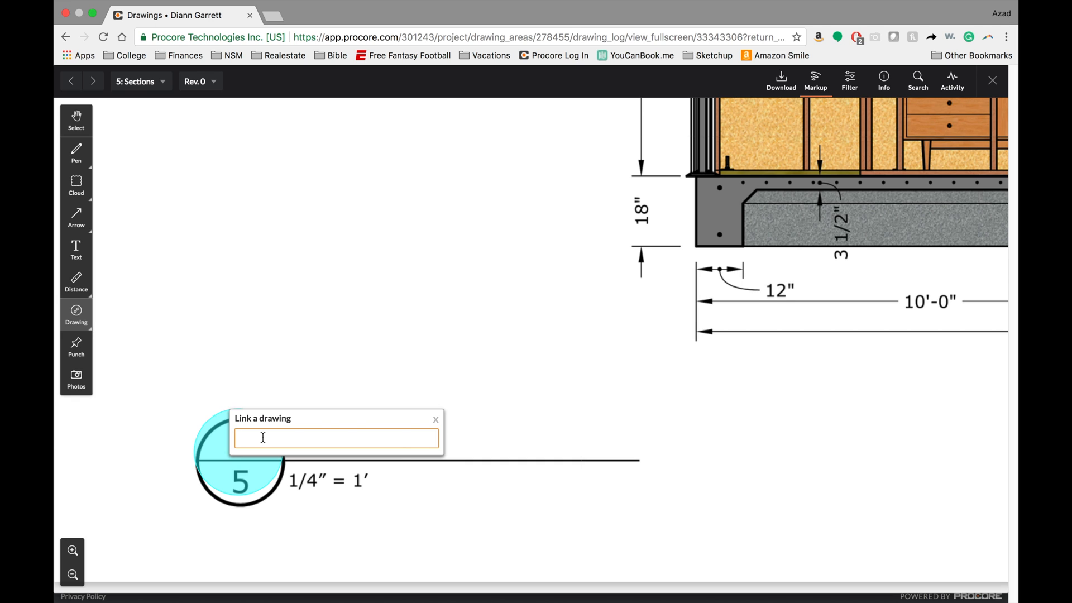
pyautogui.write('1')
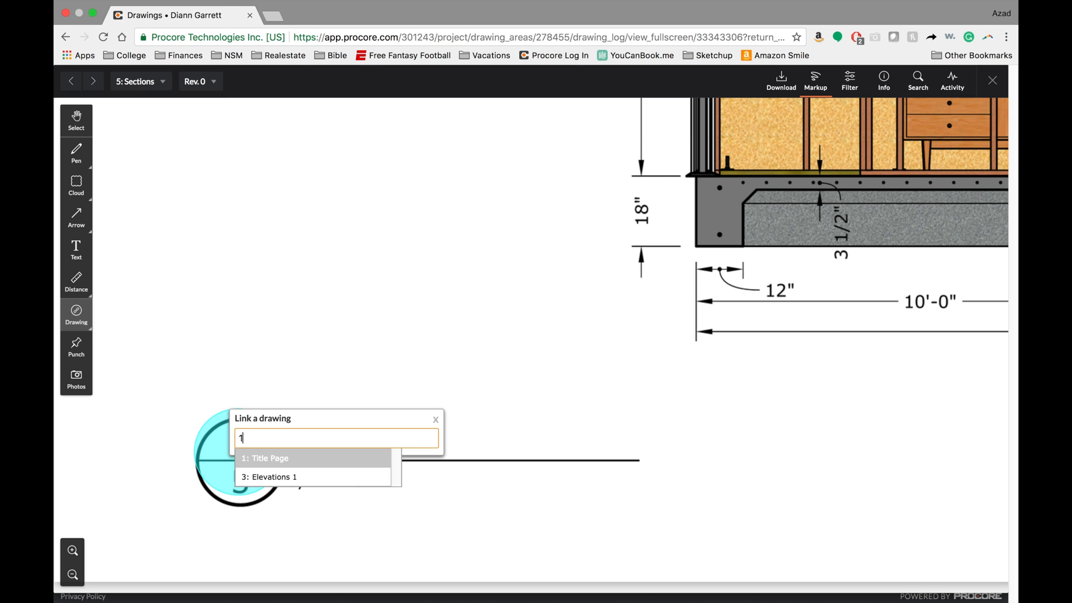
pyautogui.click(272, 459)
pyautogui.moveTo(237, 450); pyautogui.dragTo(241, 460)
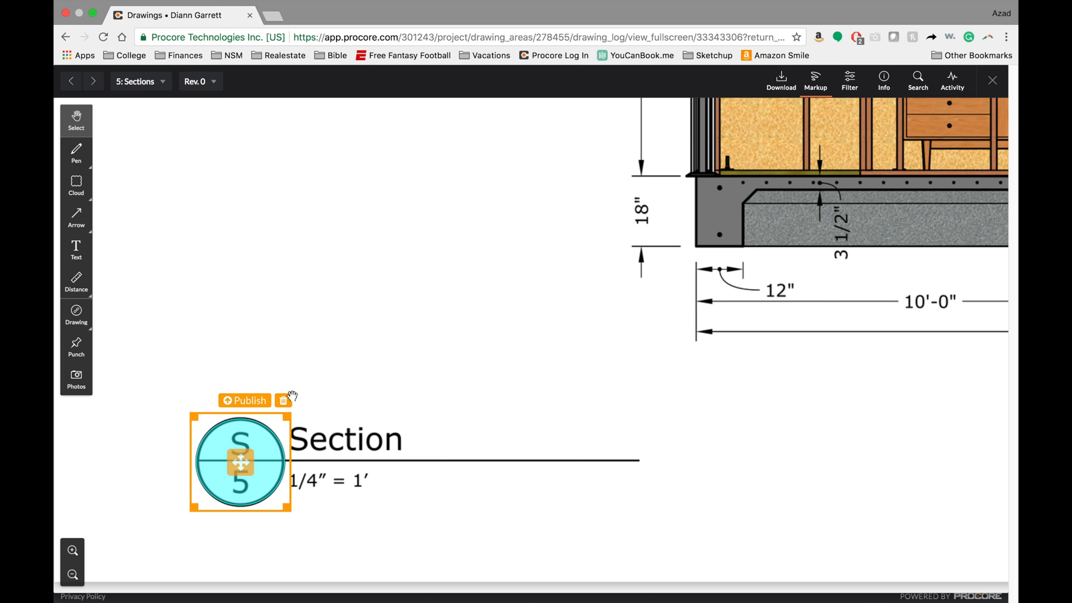
pyautogui.click(229, 401)
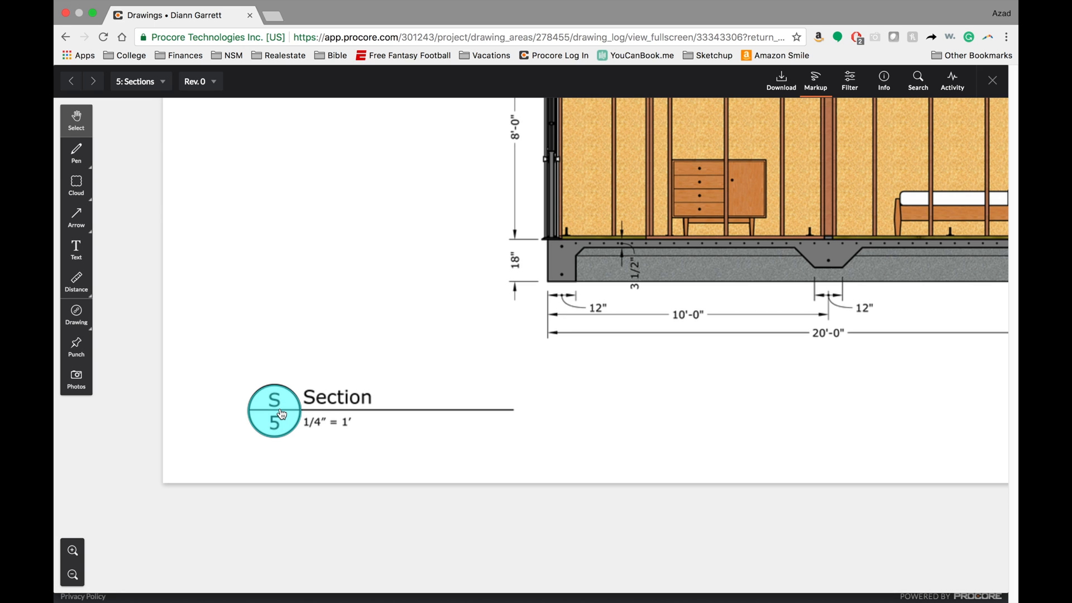
# Step: Open the Title Page through the section callout's link, and switch from it to drawing 2: Floor Plan
pyautogui.click(281, 414)
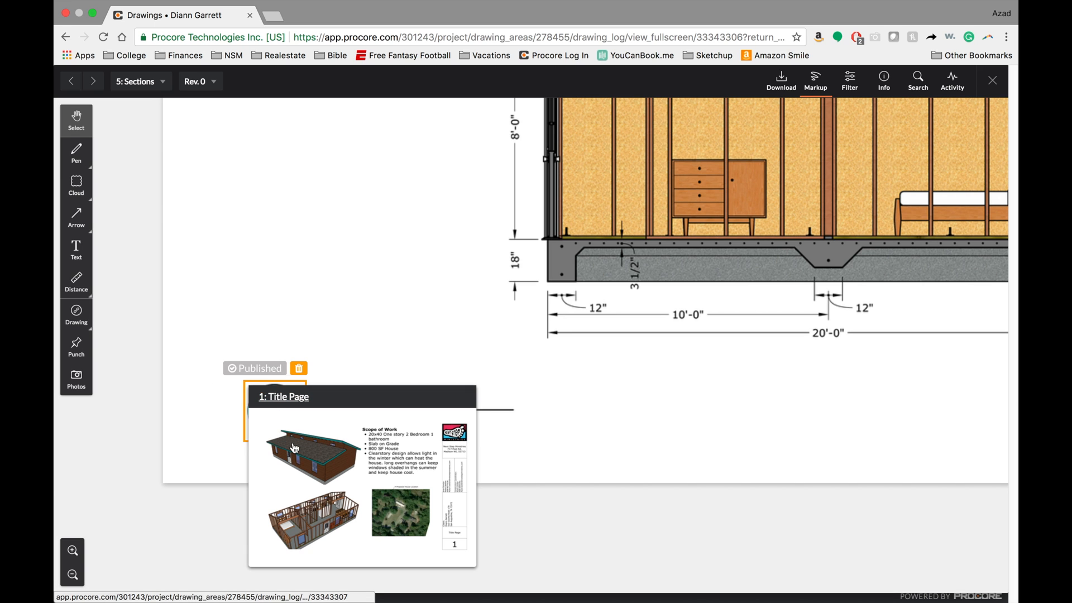
pyautogui.click(294, 448)
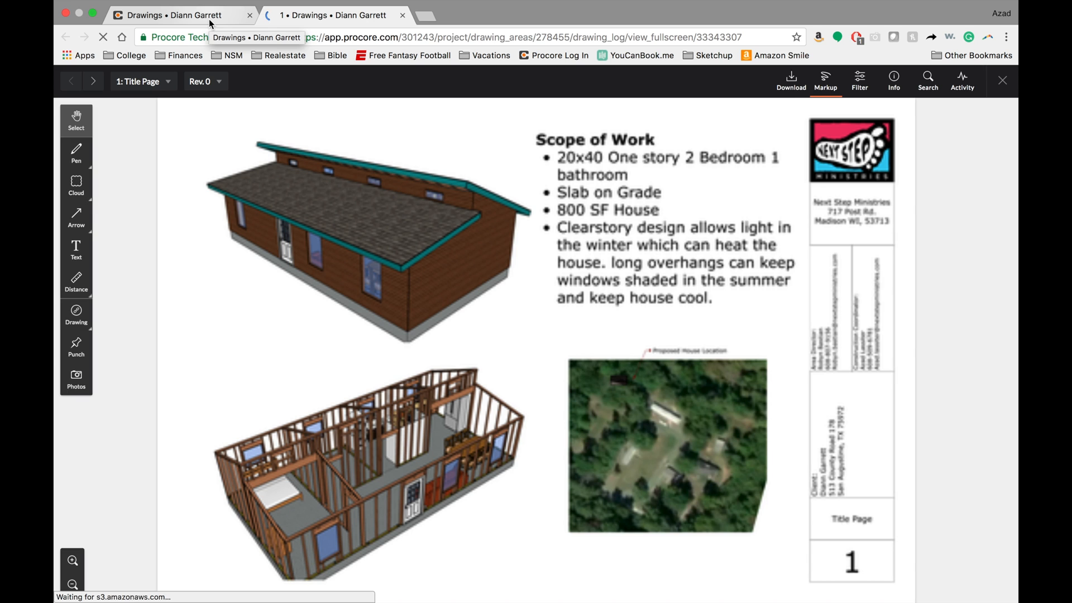
pyautogui.click(163, 82)
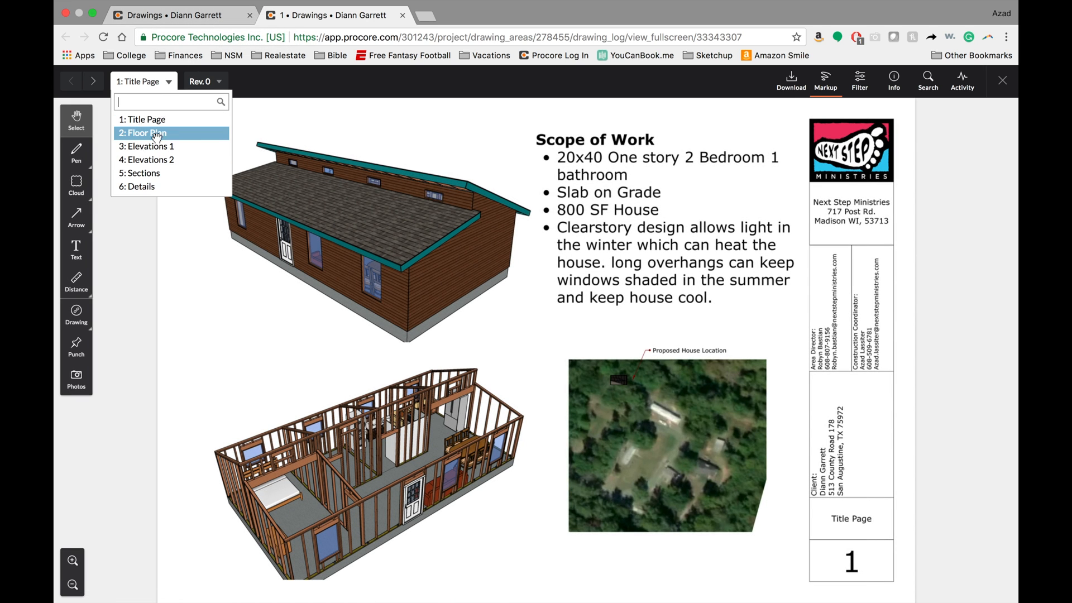
pyautogui.click(157, 137)
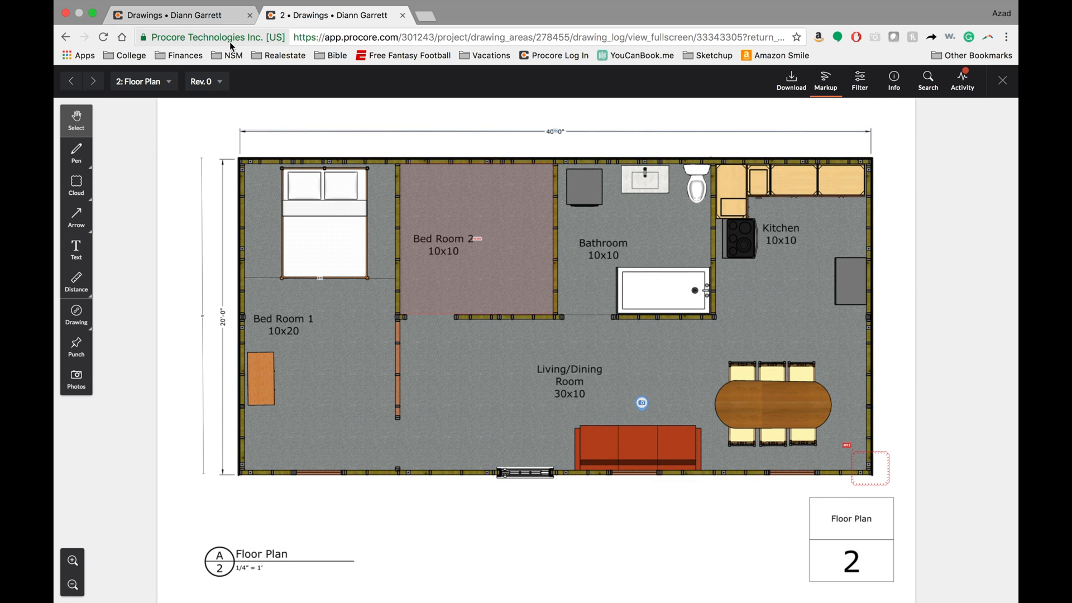
pyautogui.click(142, 82)
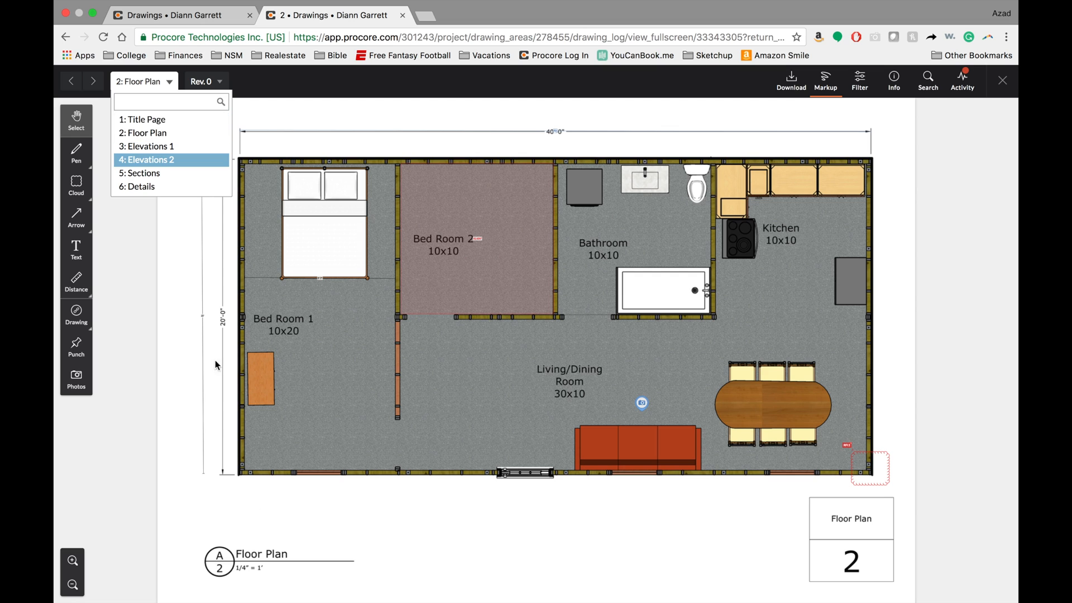
pyautogui.click(344, 560)
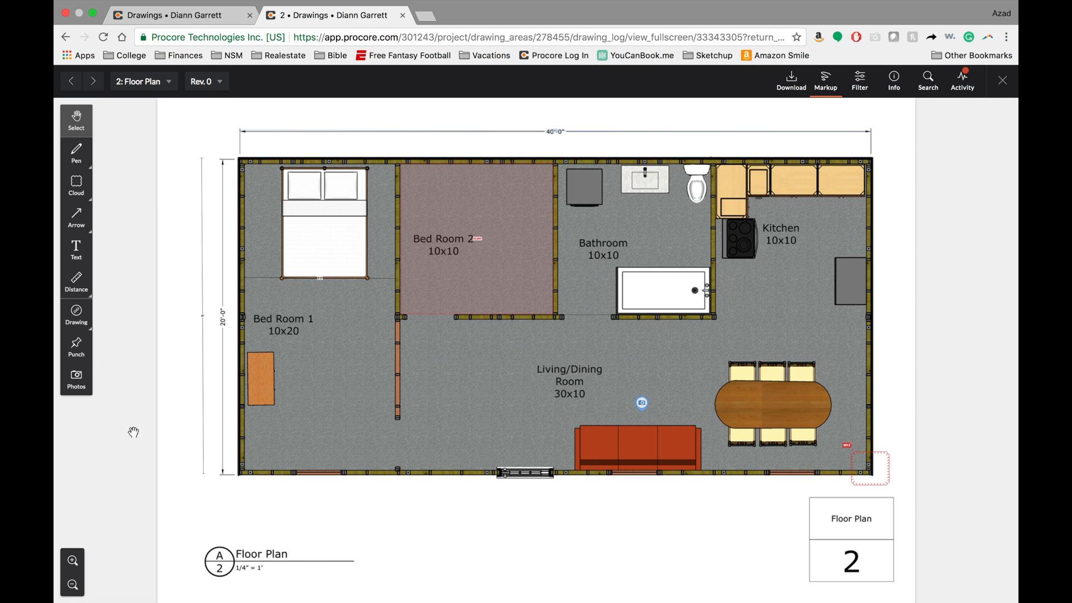
# Step: Switch to drawing 5: Sections and check its list of available revisions
pyautogui.click(167, 80)
pyautogui.click(145, 174)
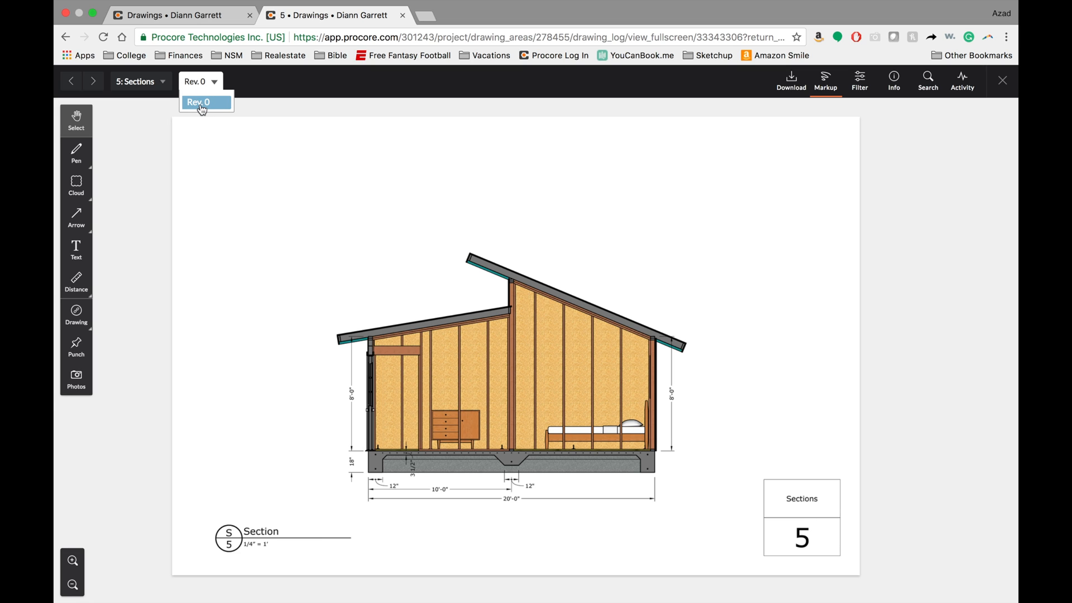
pyautogui.click(179, 127)
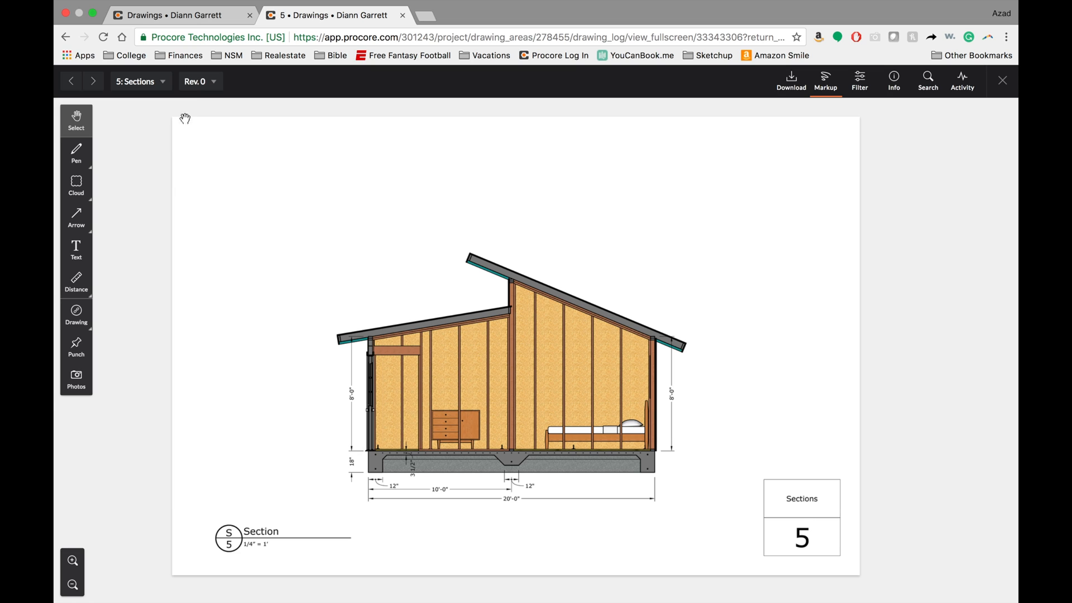
pyautogui.click(206, 86)
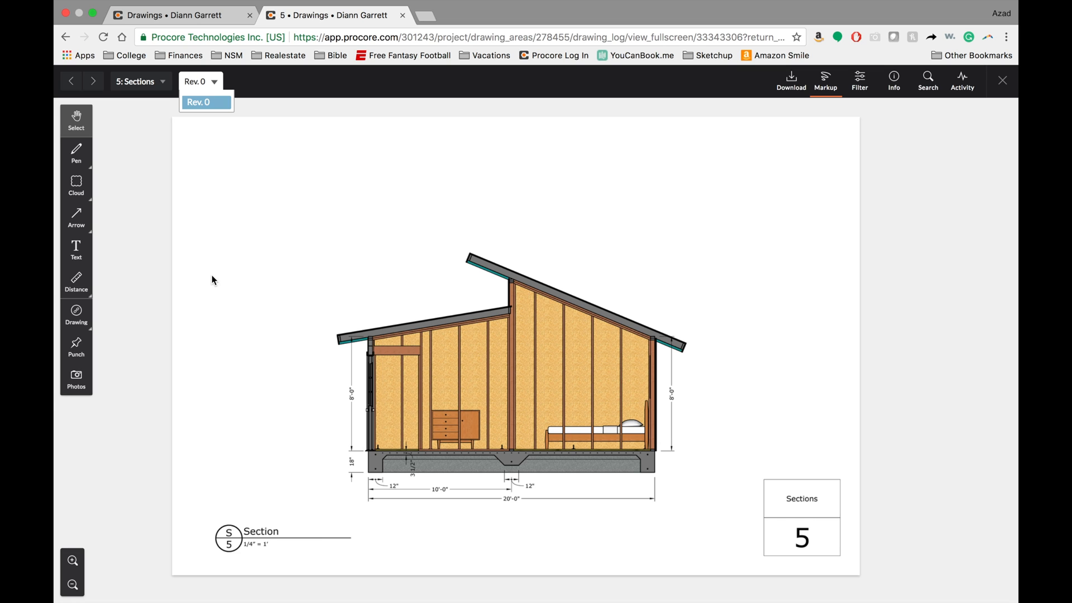
pyautogui.click(163, 218)
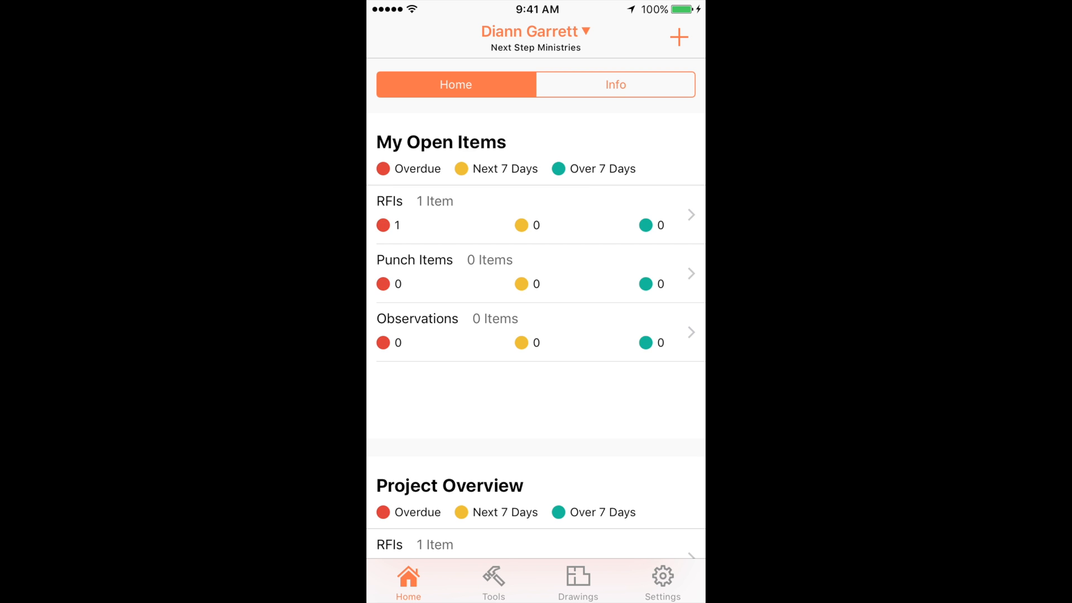
# Step: Review the project's open items and overview on the Procore mobile app's home screen, and look through its available tools
pyautogui.scroll(1, 536, 332)
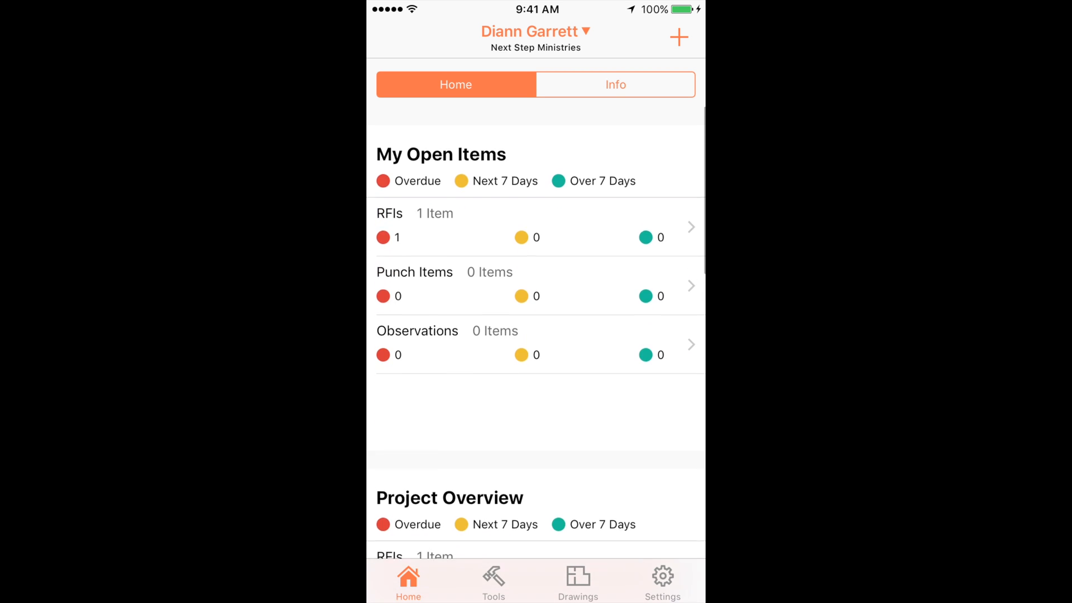
pyautogui.scroll(-2, 536, 331)
pyautogui.scroll(-5, 536, 331)
pyautogui.scroll(10, 536, 332)
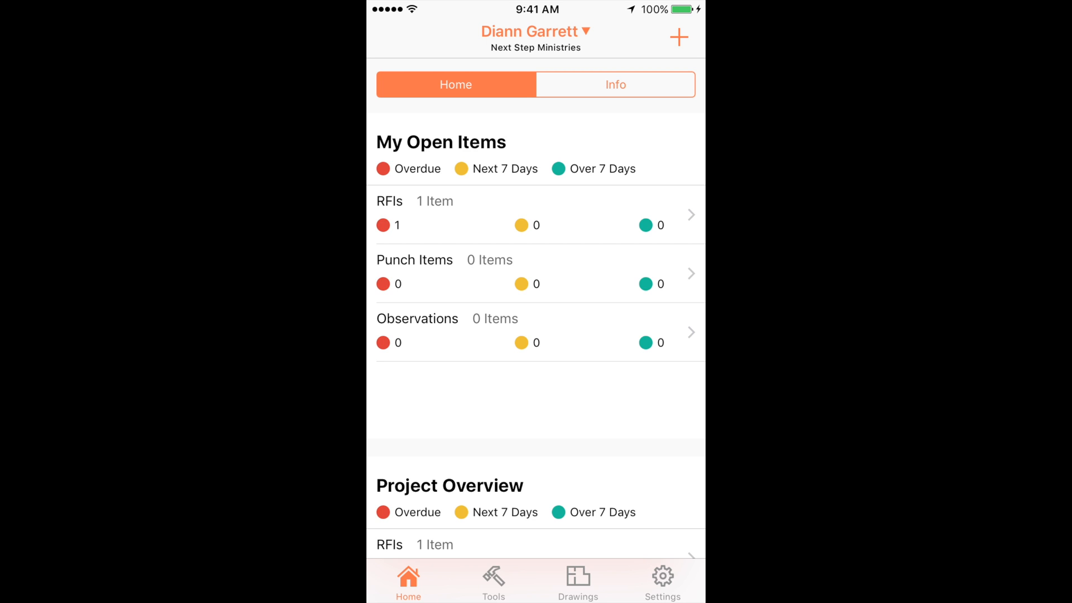
pyautogui.click(493, 580)
pyautogui.scroll(-1, 536, 308)
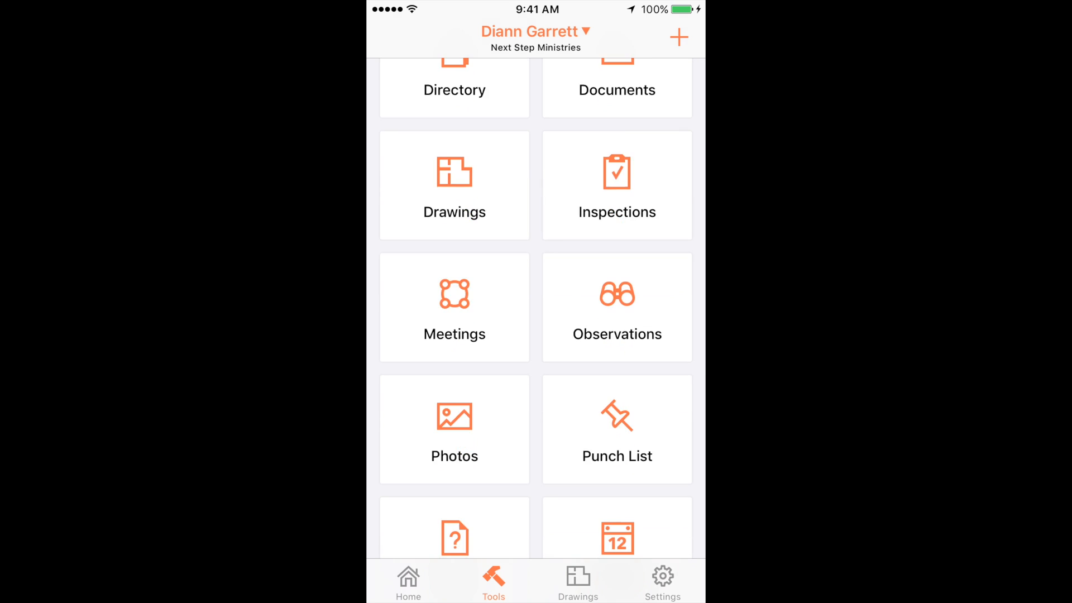
# Step: Check the mobile app's drawings for updates and open the All Disciplines list of current drawings
pyautogui.click(578, 581)
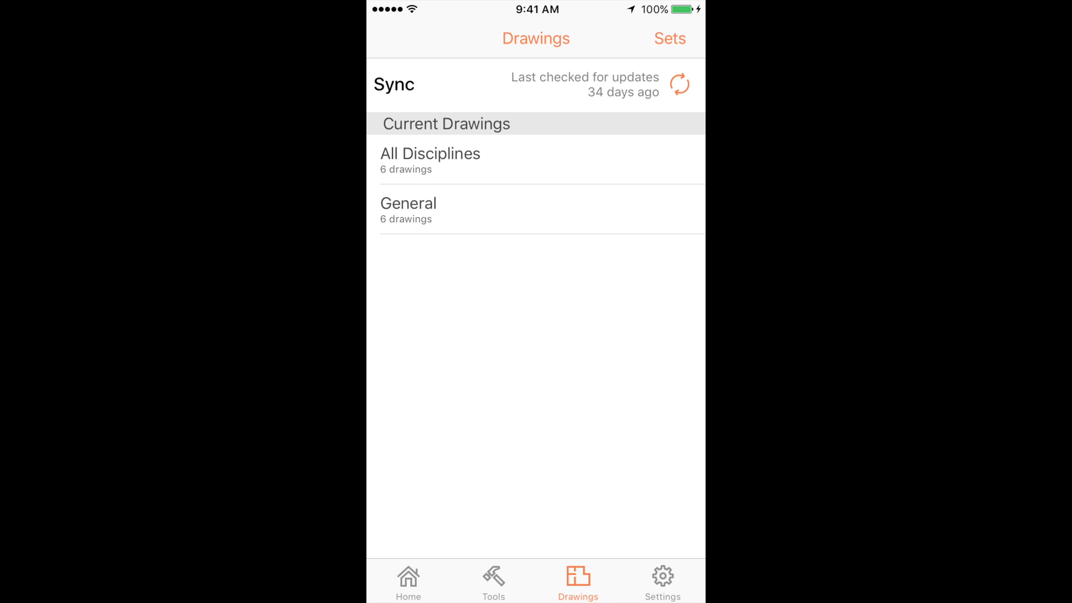
pyautogui.scroll(2, 536, 308)
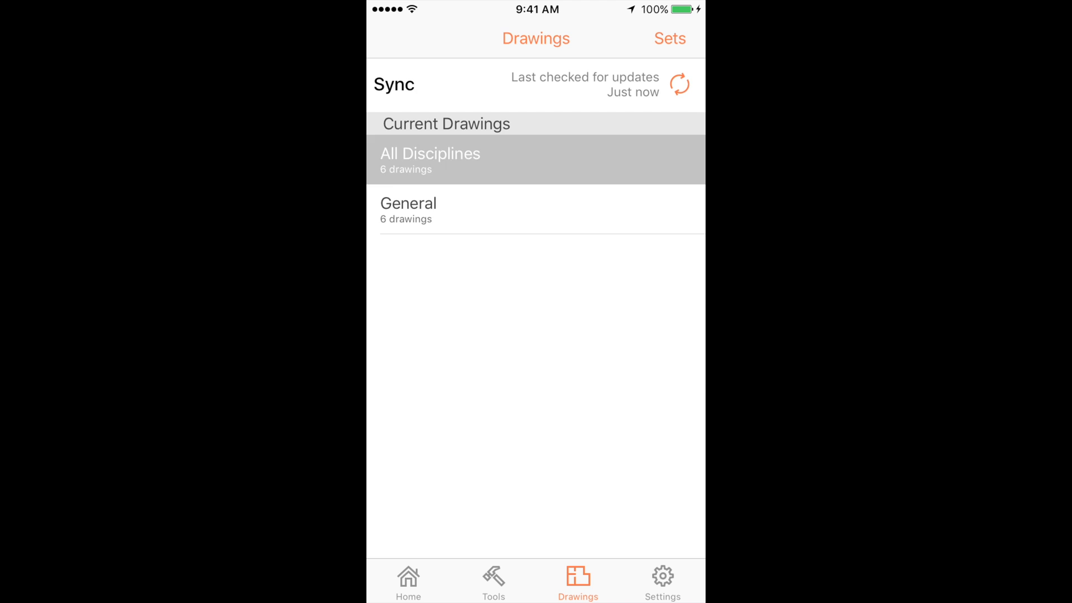
pyautogui.click(430, 159)
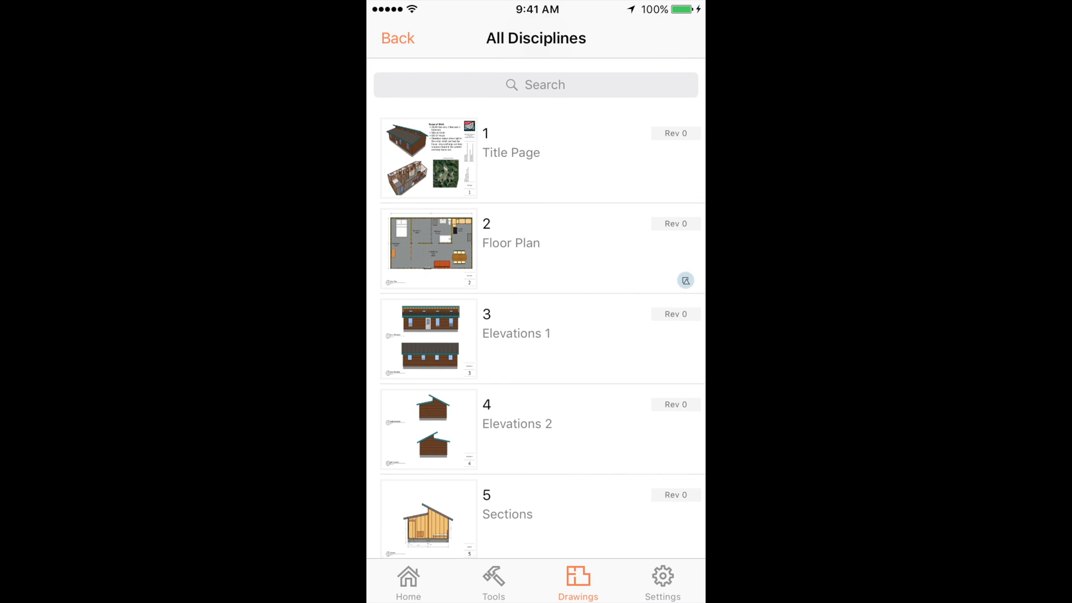
# Step: Open drawing 2: Floor Plan from the list and examine its measurements, area markup and pins room by room
pyautogui.scroll(-1, 536, 335)
pyautogui.click(536, 197)
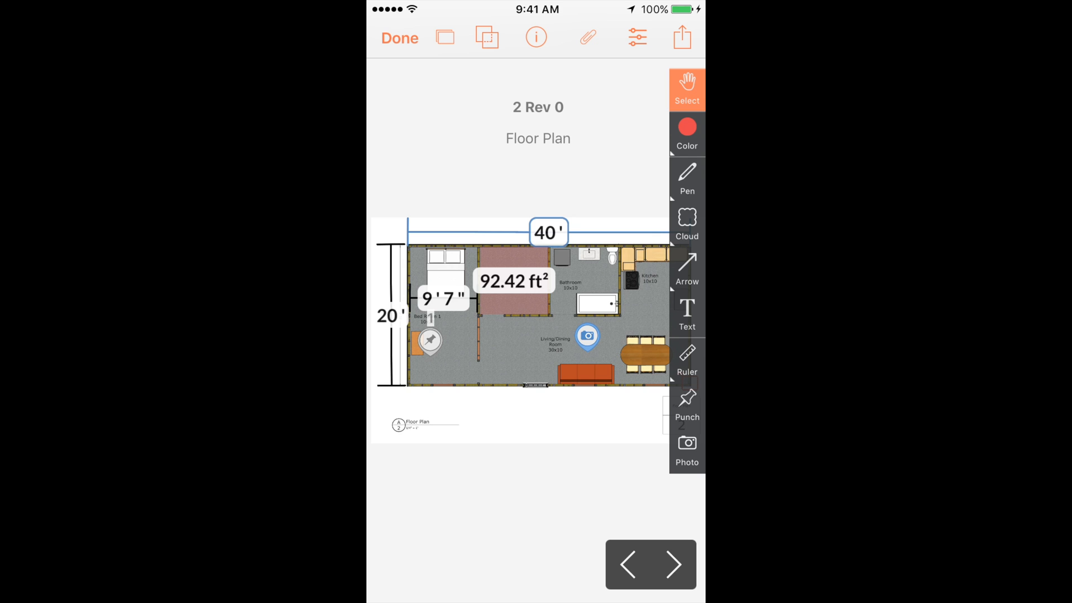
pyautogui.scroll(4, 576, 329)
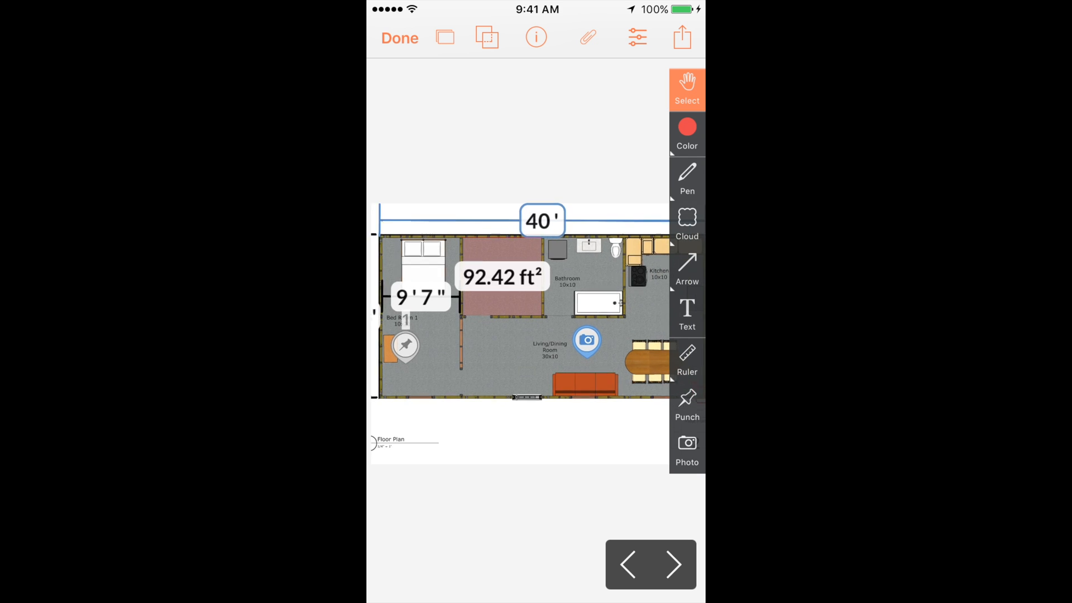
pyautogui.moveTo(503, 335); pyautogui.dragTo(595, 336)
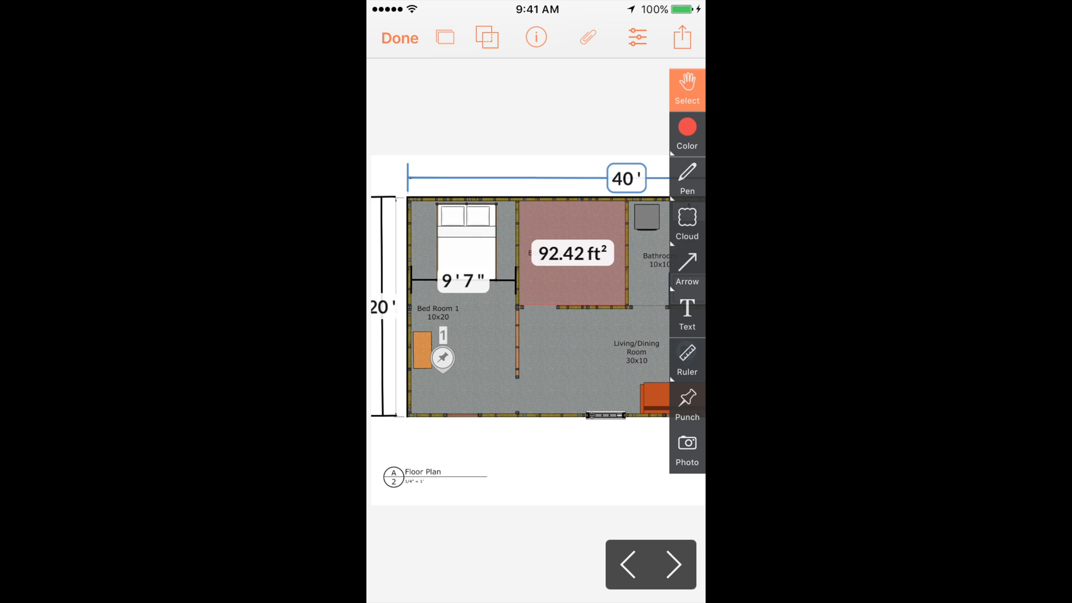
pyautogui.scroll(3, 510, 357)
pyautogui.moveTo(574, 335); pyautogui.dragTo(460, 335)
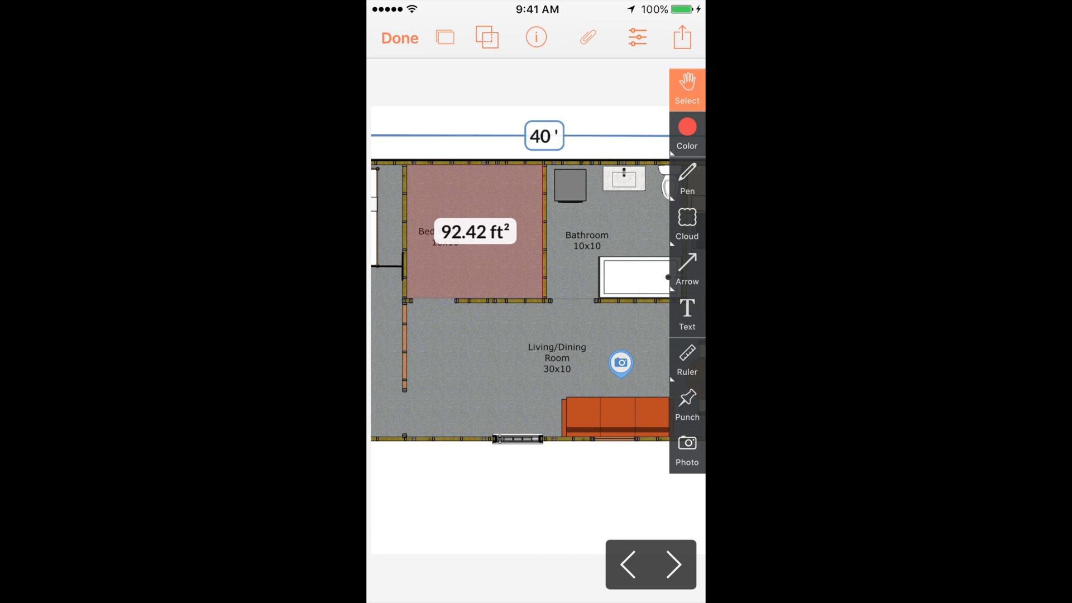
pyautogui.moveTo(575, 335); pyautogui.dragTo(504, 335)
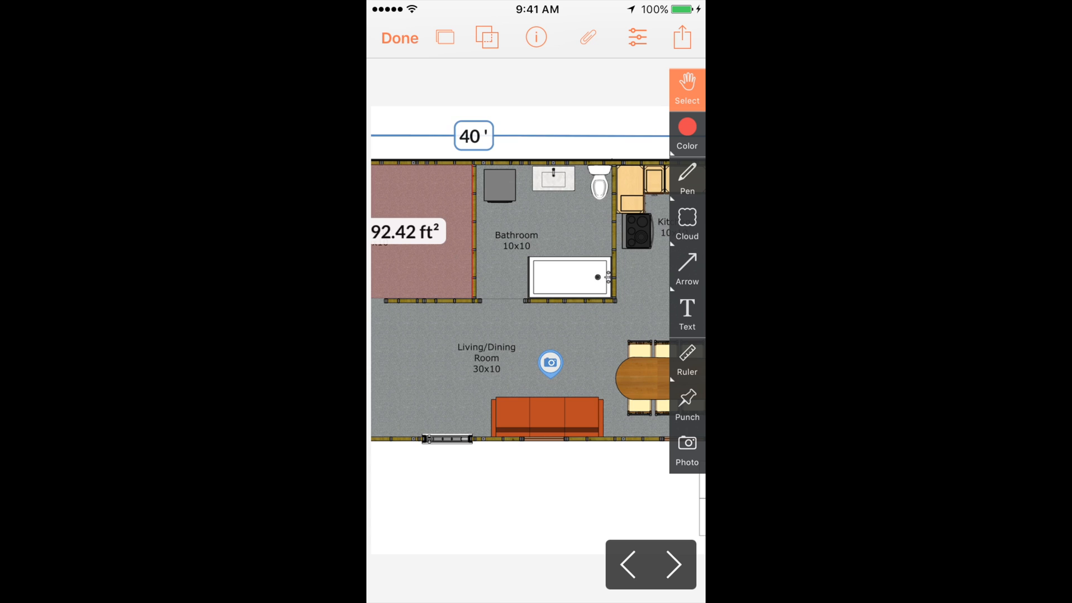
# Step: View the photo linked to the camera pin in the Living/Dining Room and return to the floor plan
pyautogui.click(551, 363)
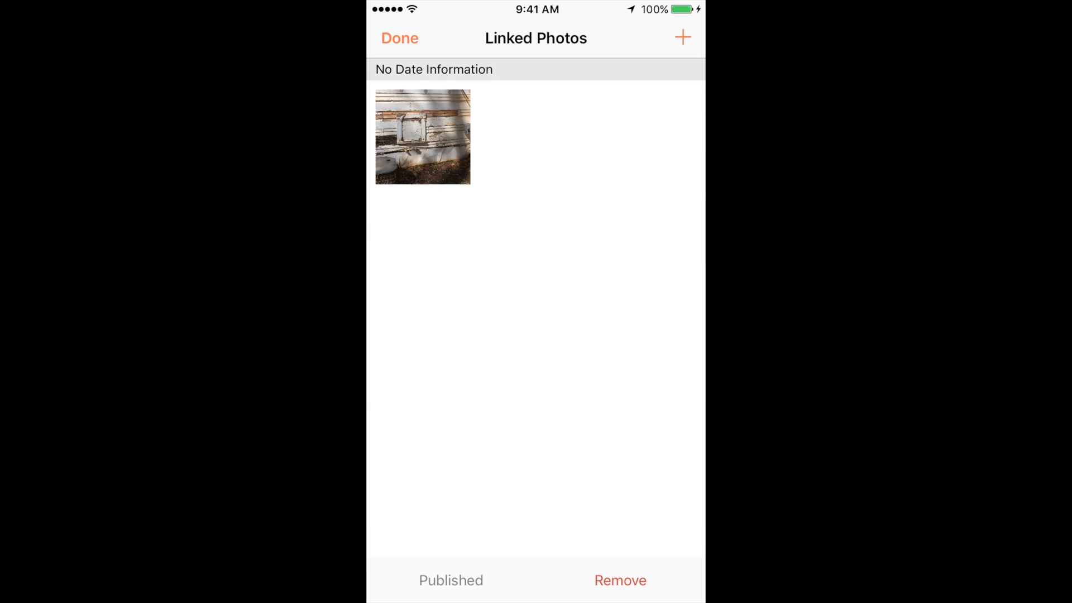
pyautogui.click(422, 137)
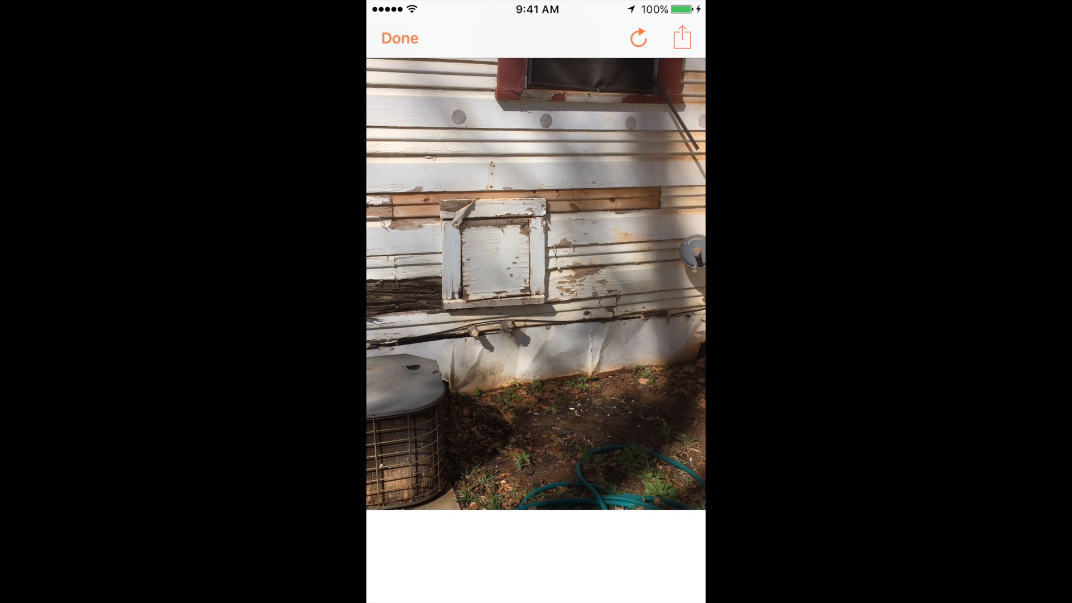
pyautogui.click(400, 38)
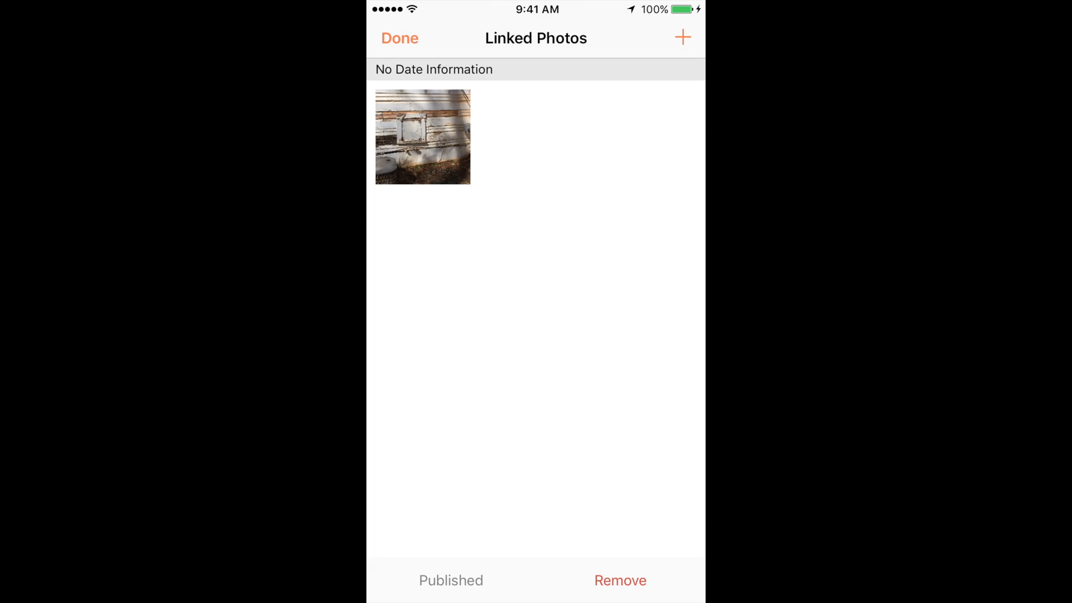
pyautogui.click(400, 38)
# Step: Draw a red cloud in the open area between Bed Room 1 and the Living/Dining Room label, and link it to a project item
pyautogui.scroll(-2, 552, 357)
pyautogui.moveTo(447, 335); pyautogui.dragTo(586, 335)
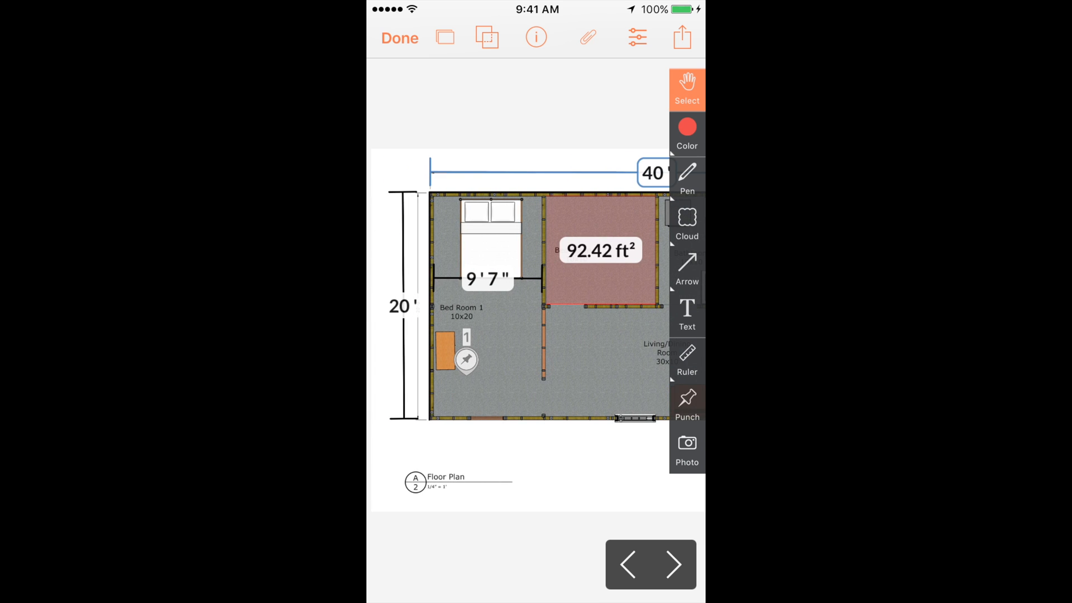
pyautogui.hscroll(3, 536, 307)
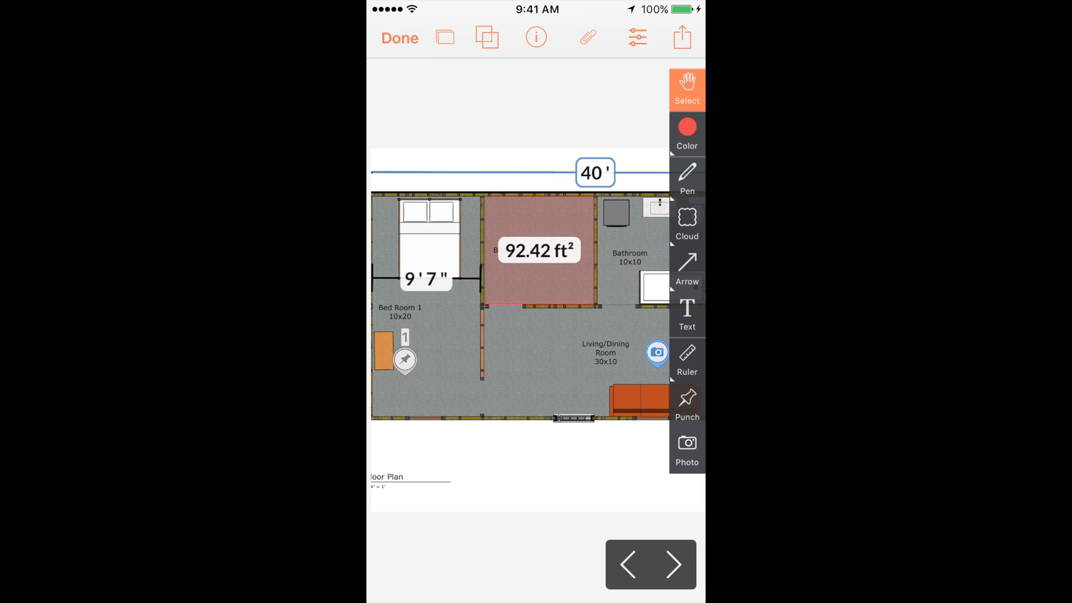
pyautogui.click(686, 223)
pyautogui.moveTo(486, 364); pyautogui.dragTo(559, 401)
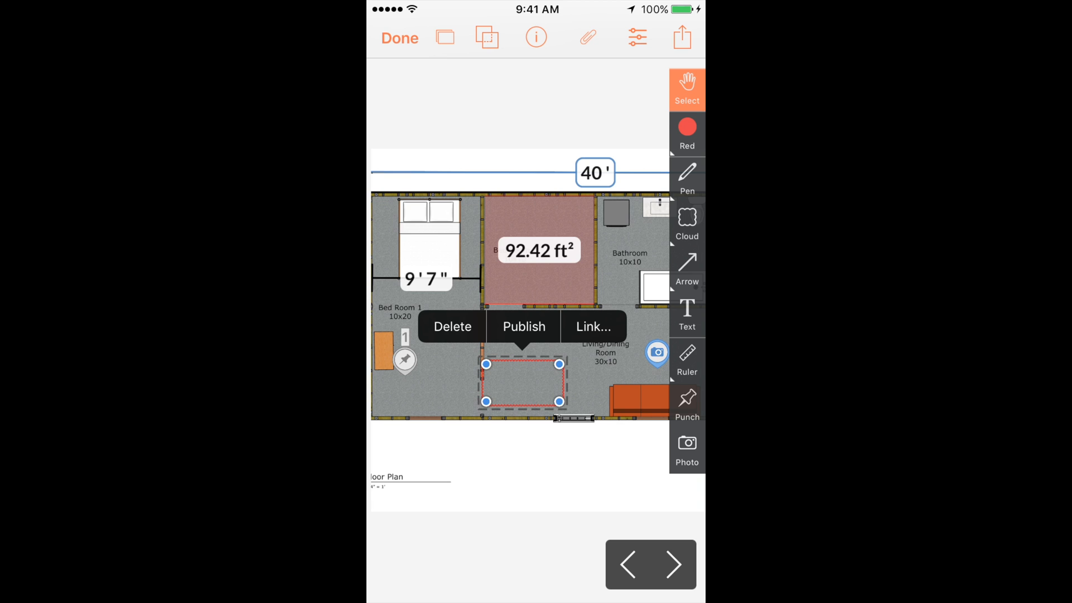
pyautogui.click(593, 327)
pyautogui.click(419, 78)
pyautogui.click(535, 231)
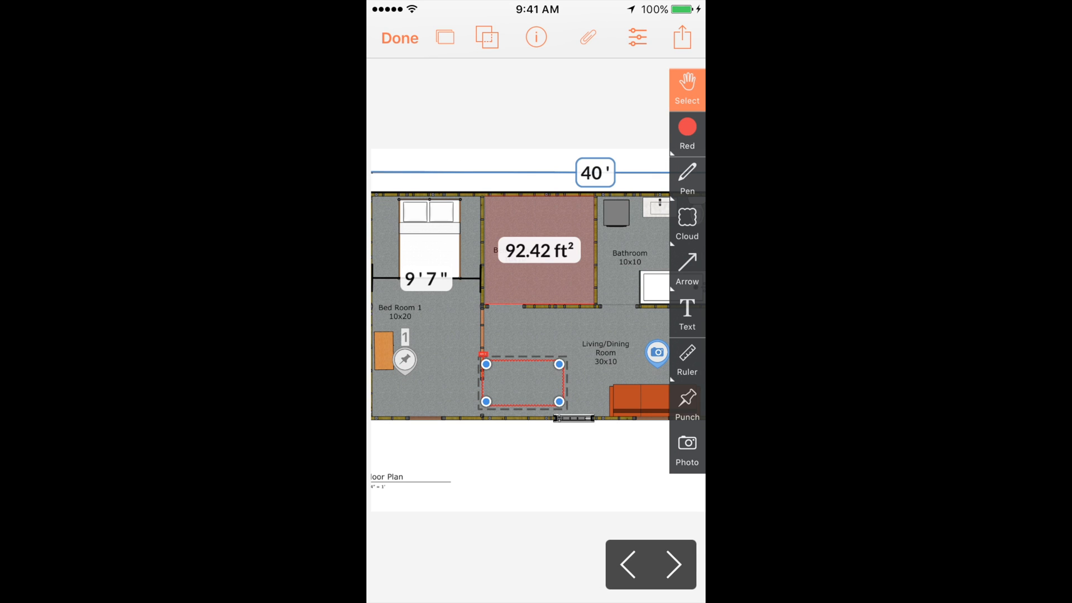
pyautogui.scroll(3, 558, 331)
pyautogui.click(507, 338)
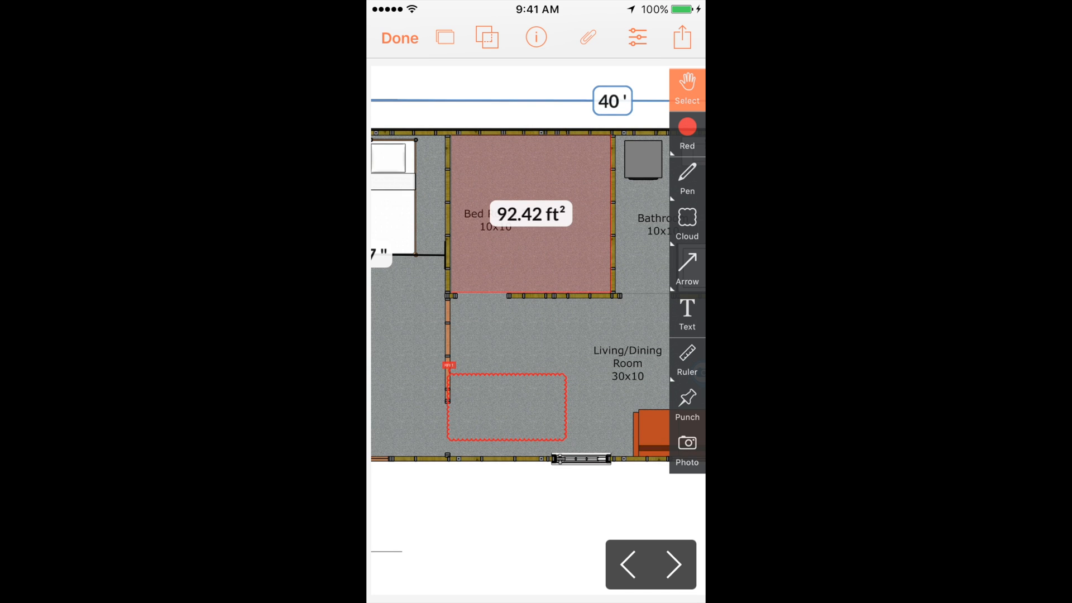
# Step: Place a punch pin between the Kitchen label and the dining table, and create its punch without a template, titled "Test 2"
pyautogui.click(686, 404)
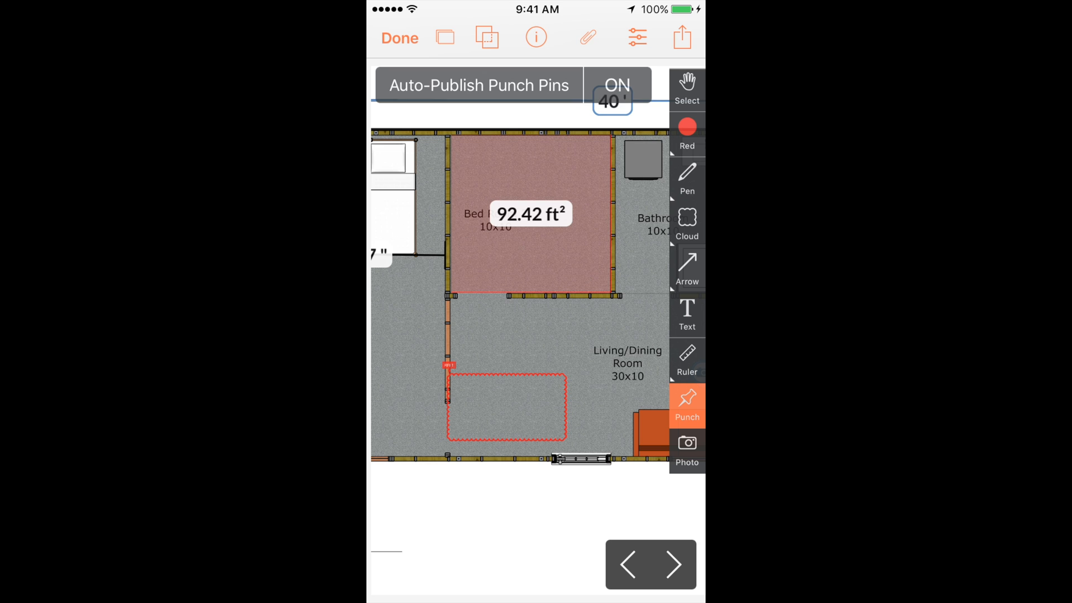
pyautogui.scroll(-3, 575, 334)
pyautogui.moveTo(592, 334); pyautogui.dragTo(502, 335)
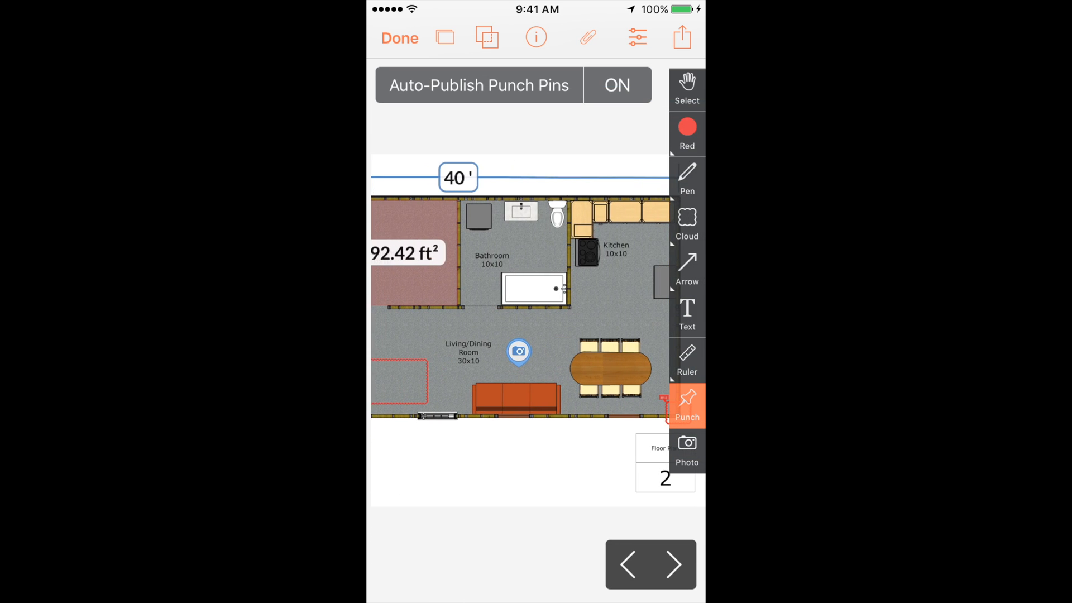
pyautogui.click(611, 296)
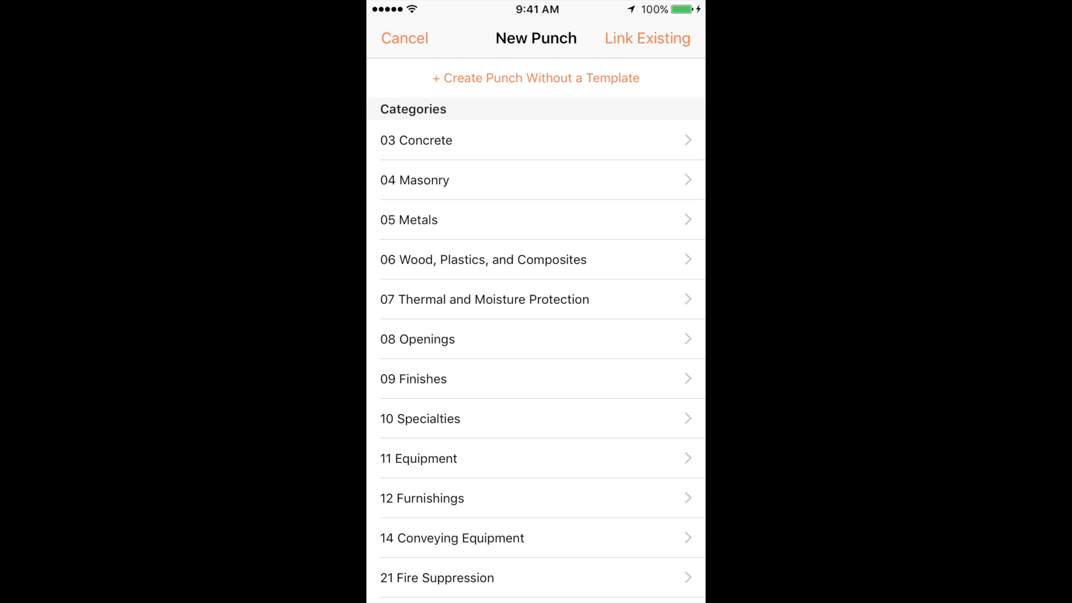
pyautogui.click(535, 78)
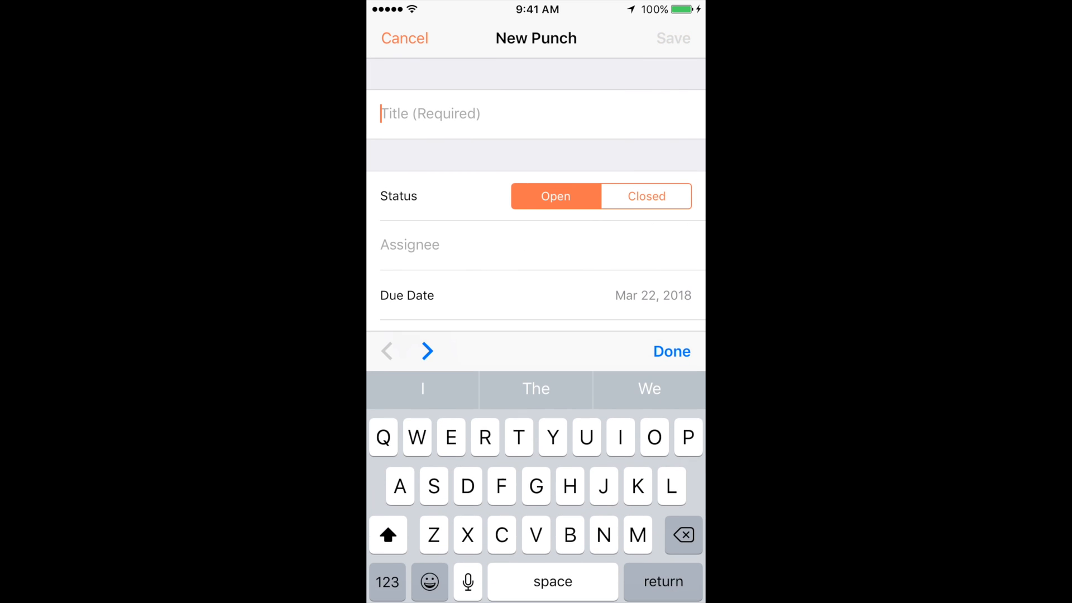
pyautogui.write('Test')
pyautogui.click(386, 582)
pyautogui.write('2')
# Step: Assign the punch to the two contacts from Next Step Ministries
pyautogui.click(536, 244)
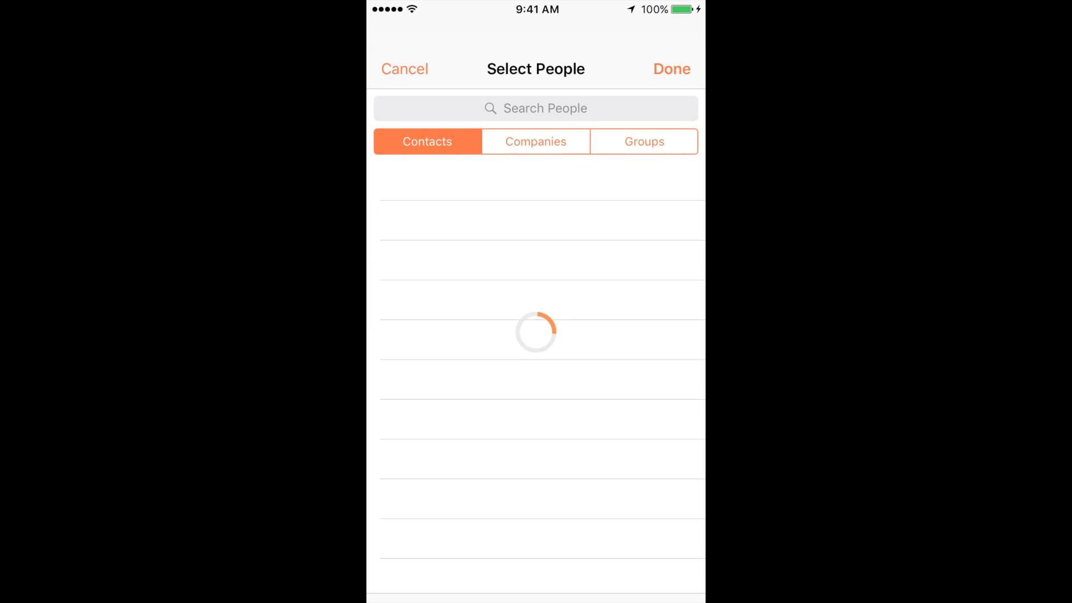
pyautogui.click(392, 149)
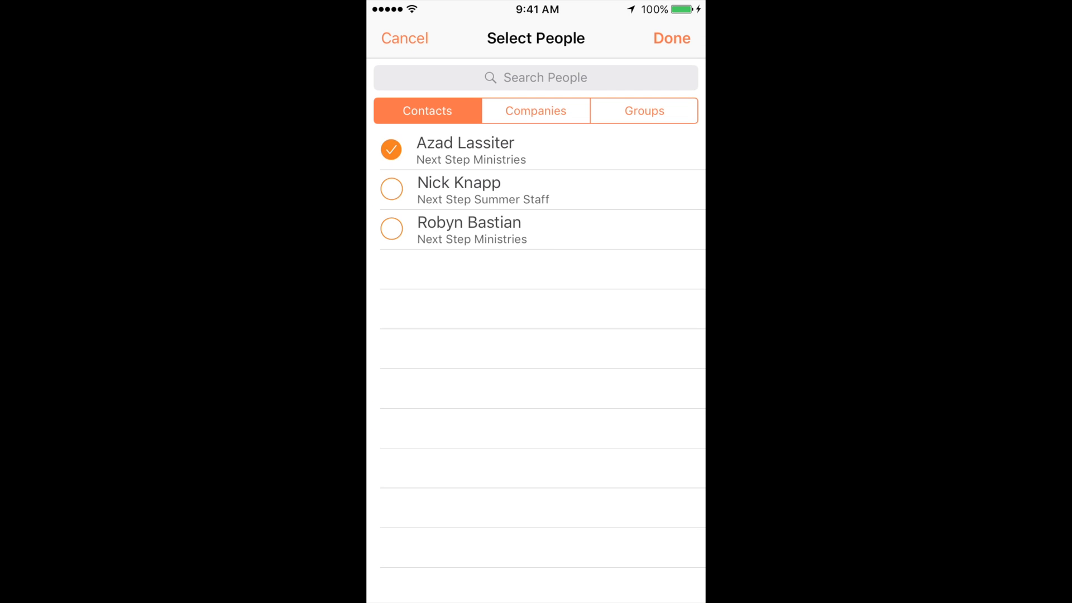
pyautogui.click(392, 228)
pyautogui.click(672, 38)
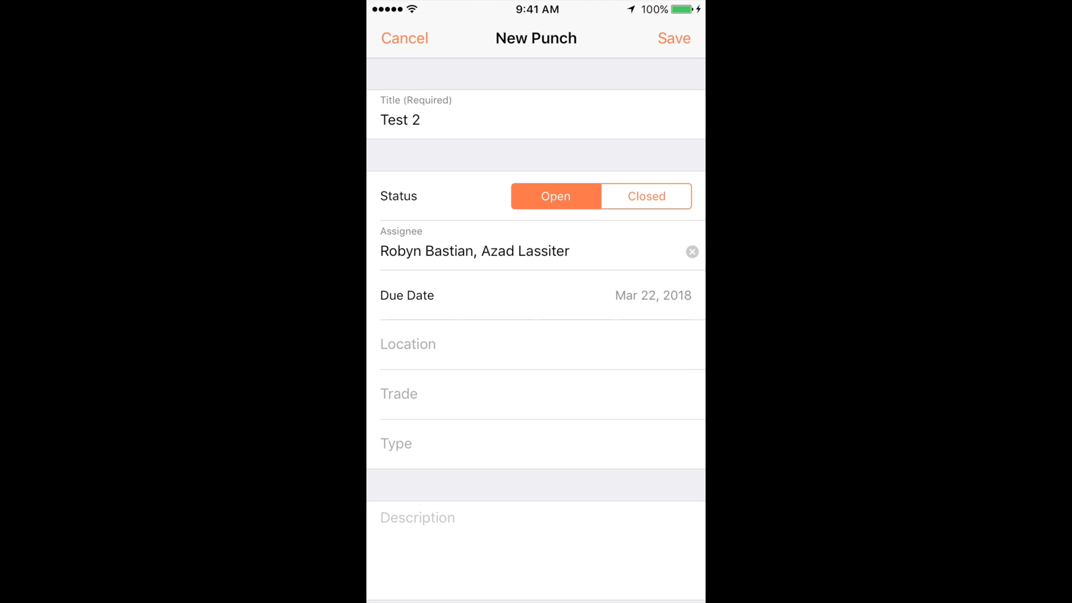
# Step: Set the punch's due date to Mar 24, 2018
pyautogui.scroll(-1, 536, 346)
pyautogui.click(536, 237)
pyautogui.scroll(-1, 554, 506)
pyautogui.click(671, 388)
# Step: Enter "We need to clean this office" as the punch's description
pyautogui.scroll(-2, 535, 346)
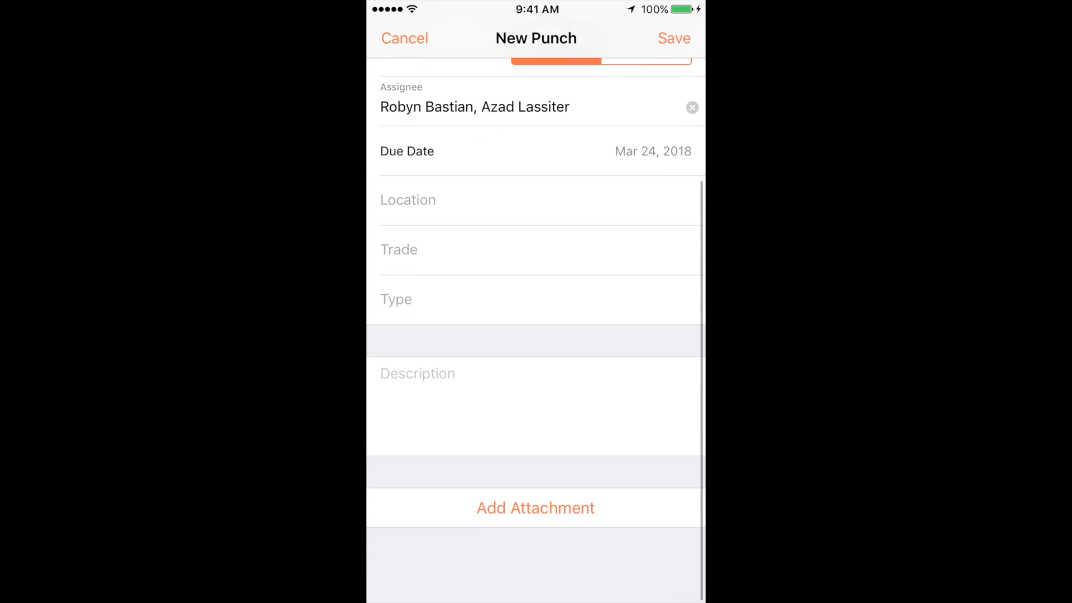
pyautogui.click(536, 446)
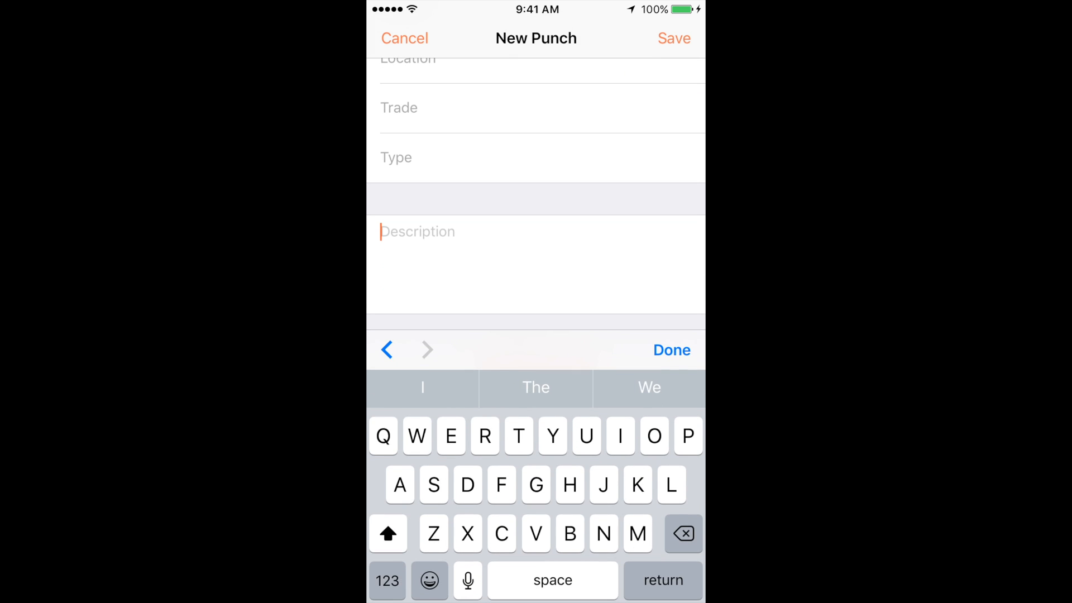
pyautogui.write('We need to ')
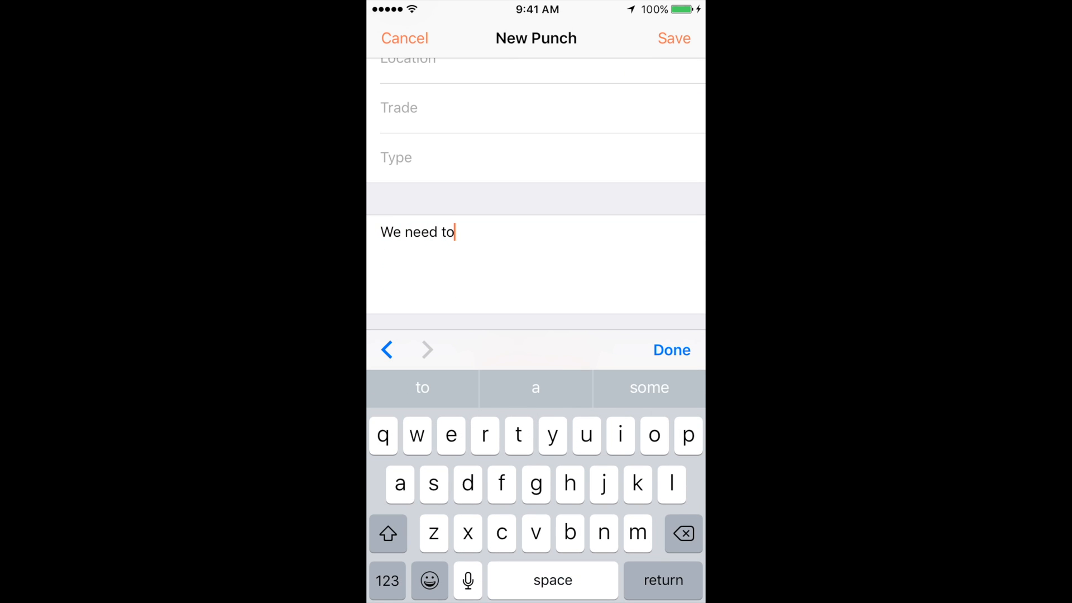
pyautogui.write('clean th')
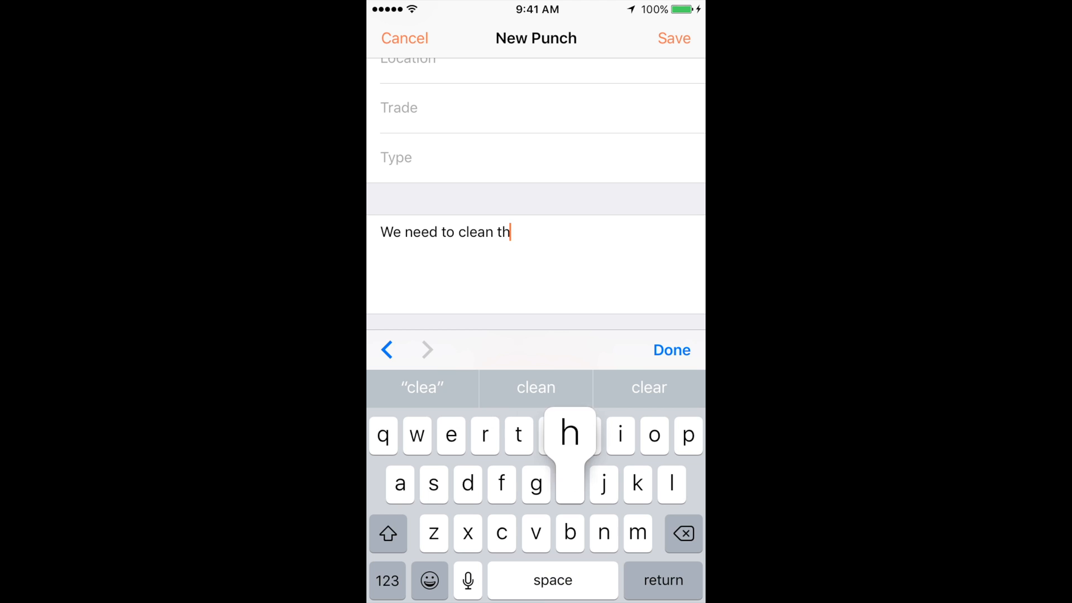
pyautogui.write('is office')
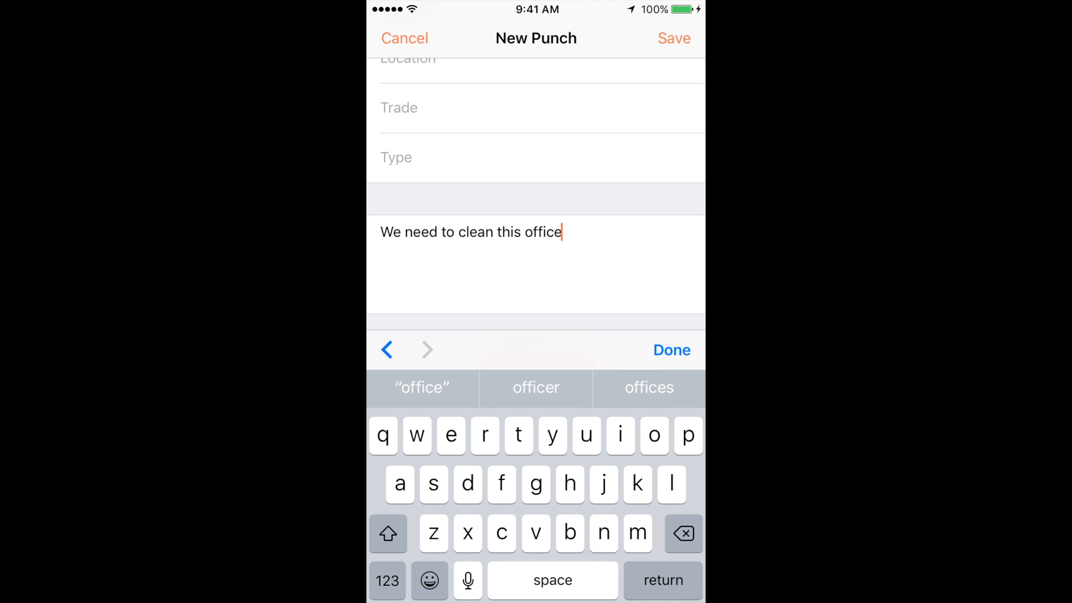
pyautogui.click(671, 350)
# Step: Take a photo of the desk as the punch's attachment and draw a large red cloud around the items on it
pyautogui.click(535, 549)
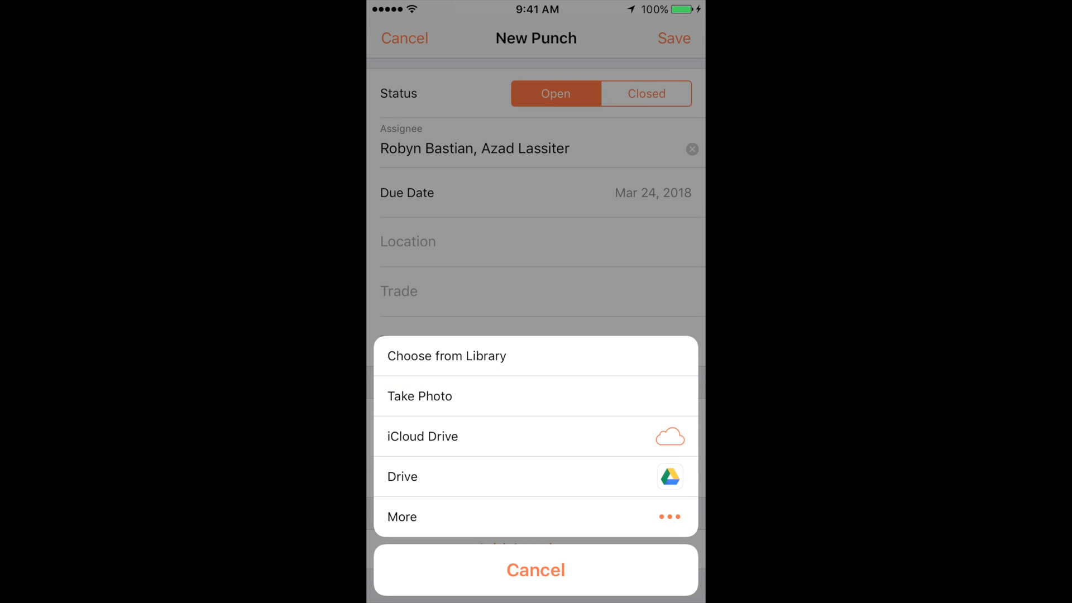
pyautogui.click(419, 396)
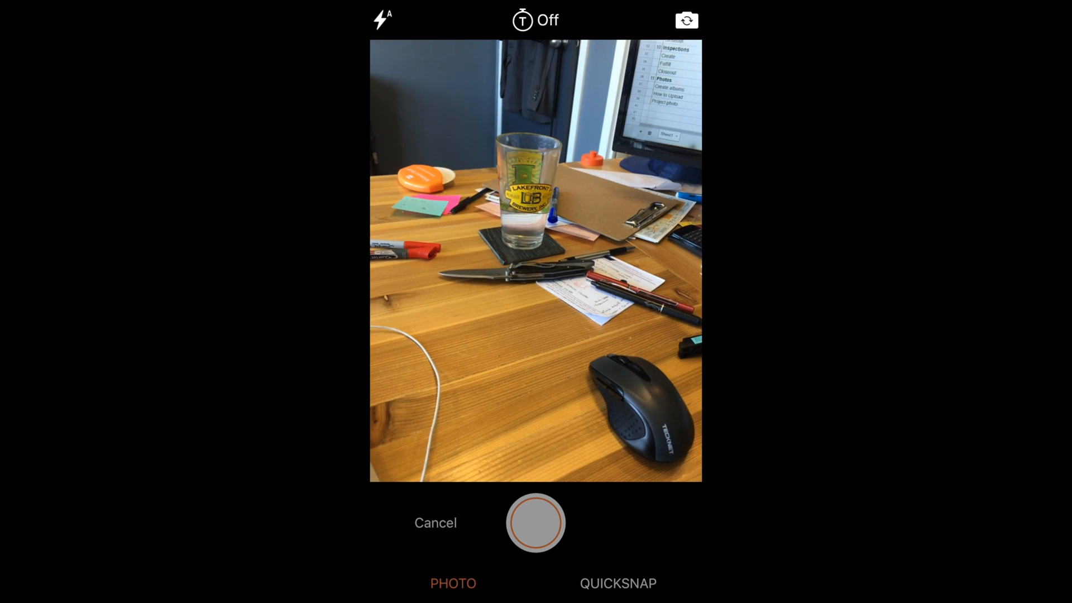
pyautogui.click(535, 523)
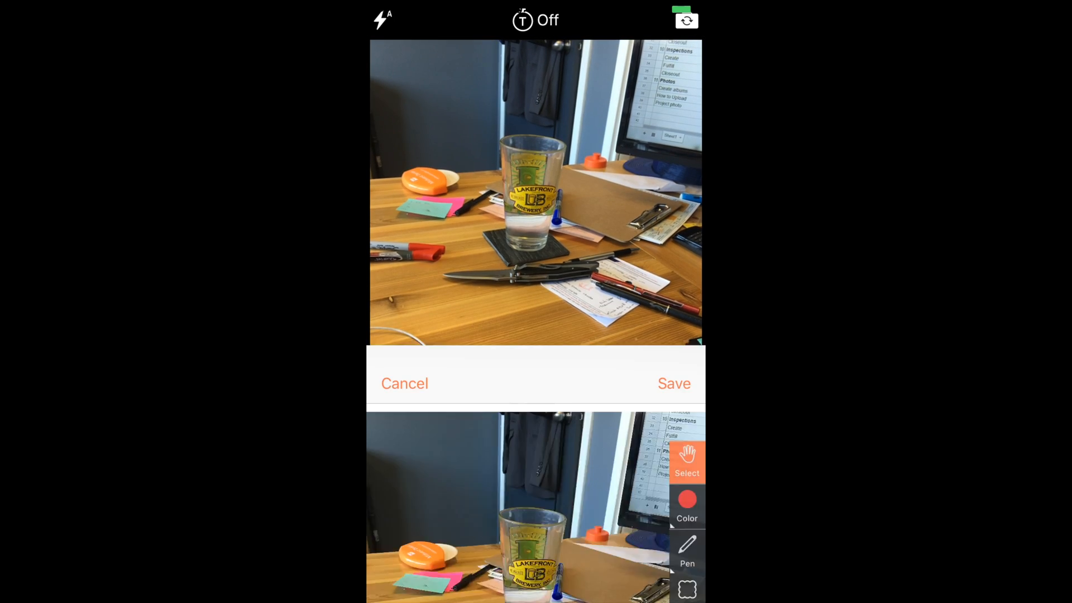
pyautogui.click(687, 252)
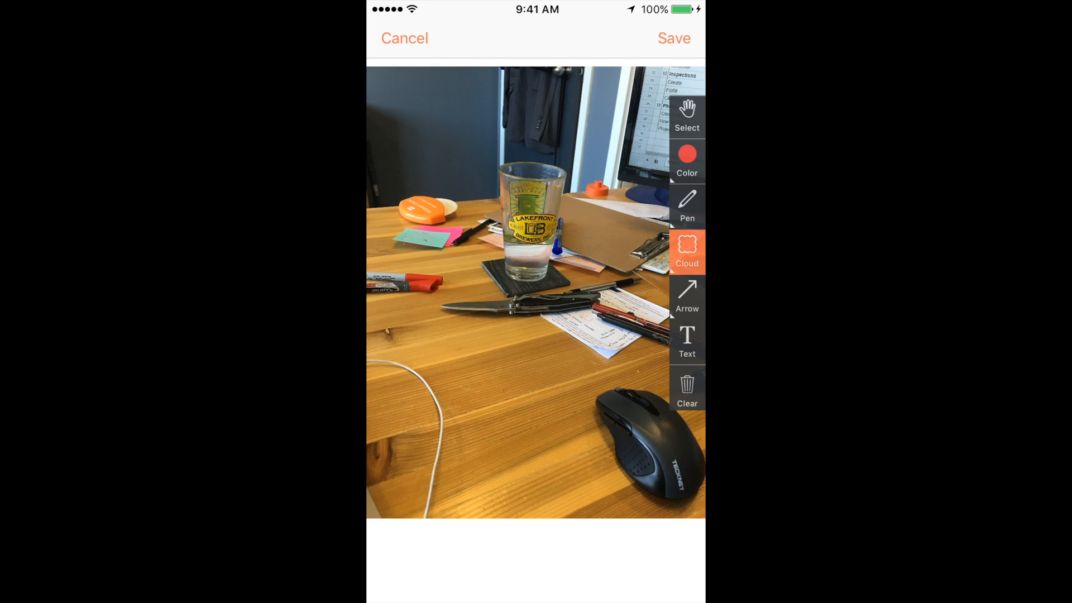
pyautogui.moveTo(406, 146)
pyautogui.mouseDown()
pyautogui.moveTo(539, 371)
pyautogui.moveTo(645, 430)
pyautogui.mouseUp()
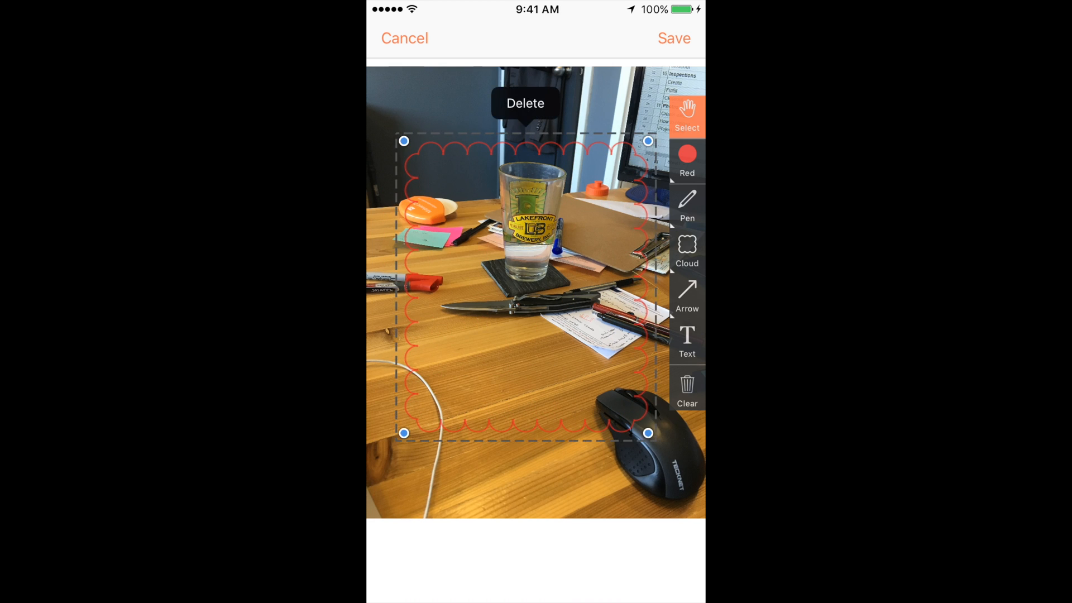
# Step: Add the red text "Clean me" near the photo's cloud, and save the marked-up photo as an attachment to the punch
pyautogui.click(687, 341)
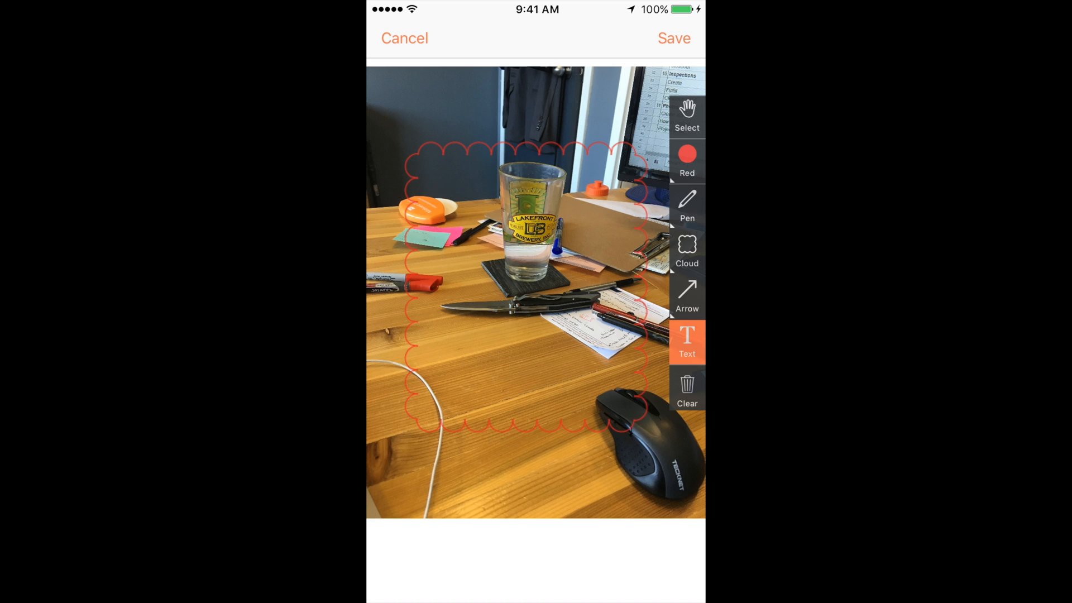
pyautogui.click(458, 137)
pyautogui.write('Cle')
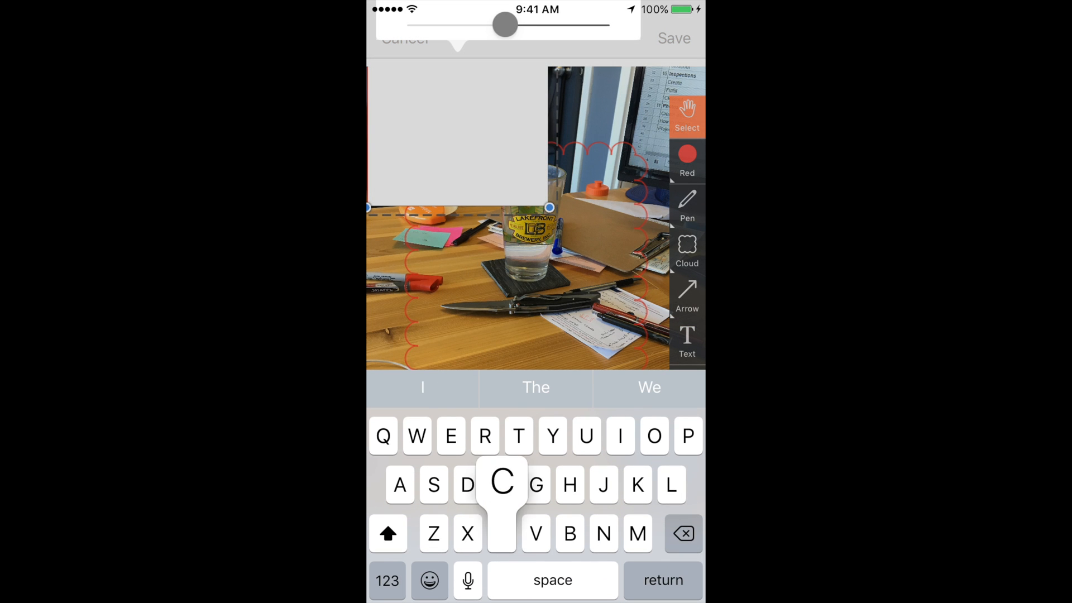
pyautogui.write('an me')
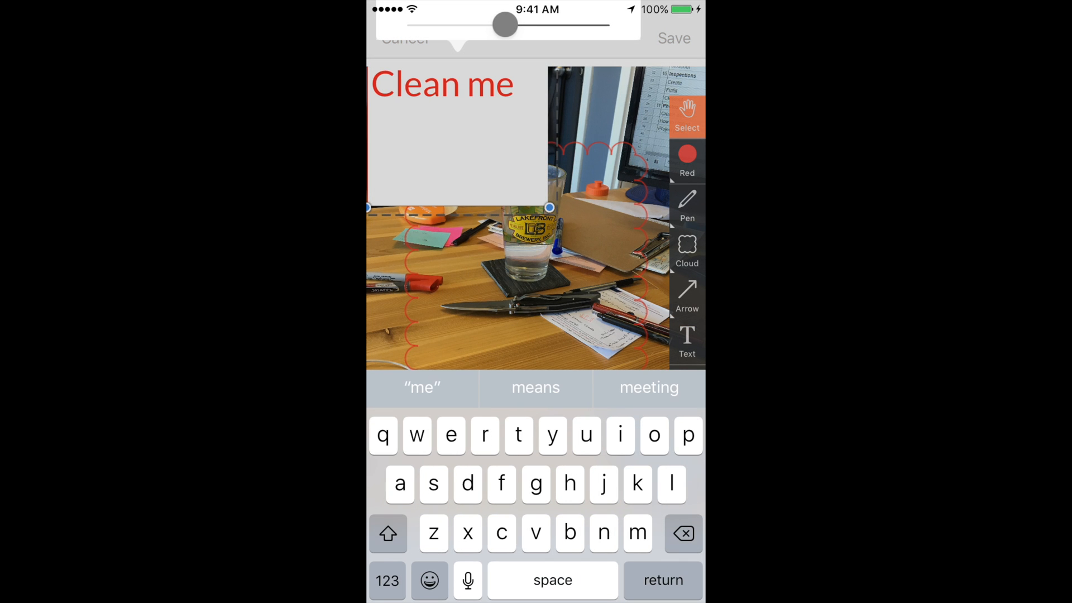
pyautogui.press('Return')
pyautogui.click(674, 38)
pyautogui.click(634, 522)
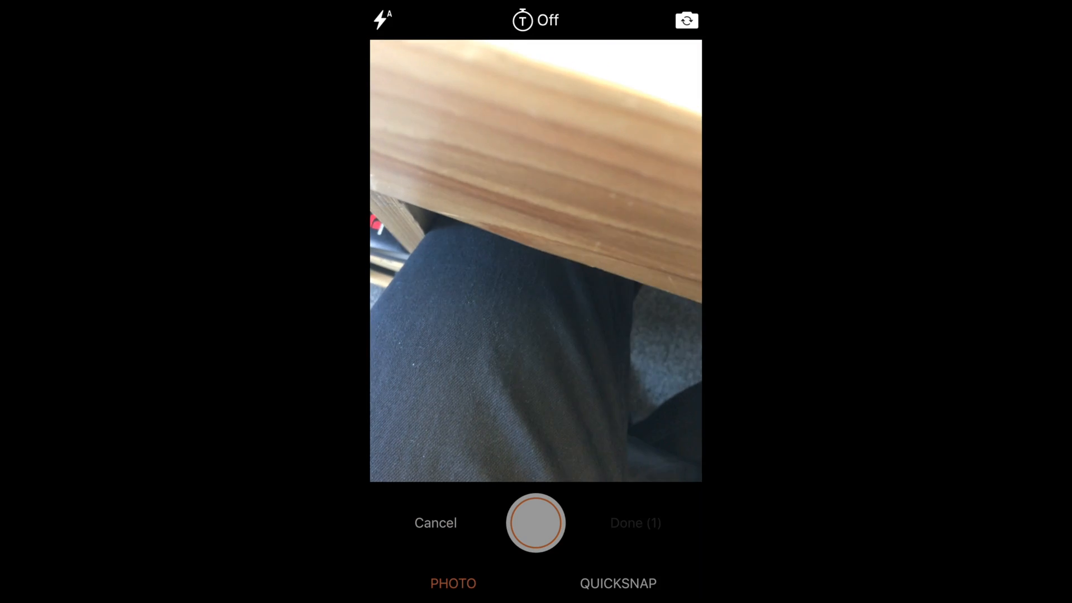
pyautogui.scroll(-2, 536, 329)
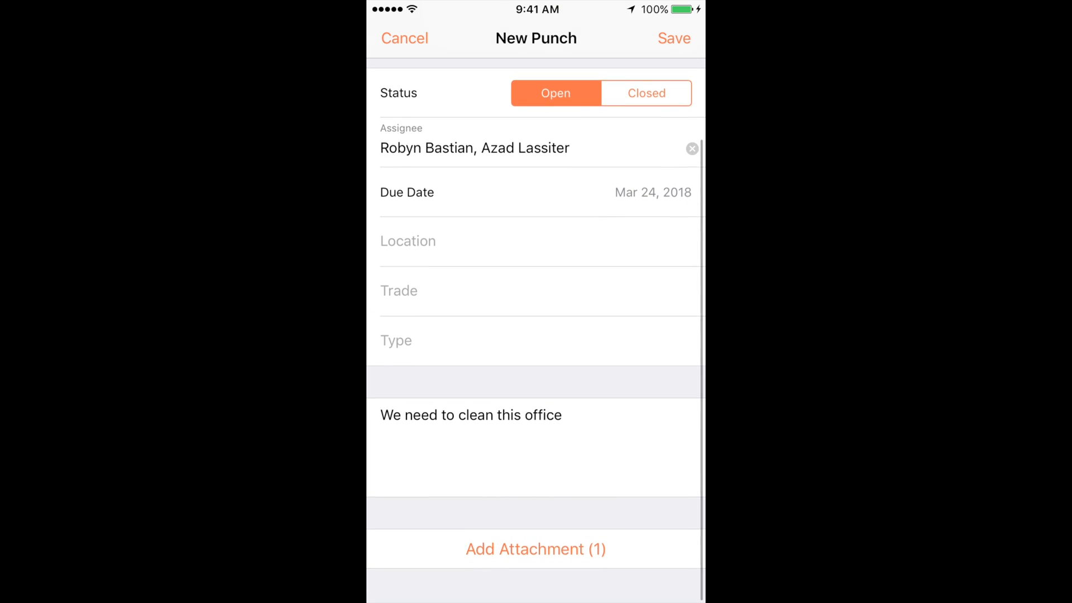
# Step: Save the new punch item and close the Floor Plan drawing
pyautogui.click(673, 38)
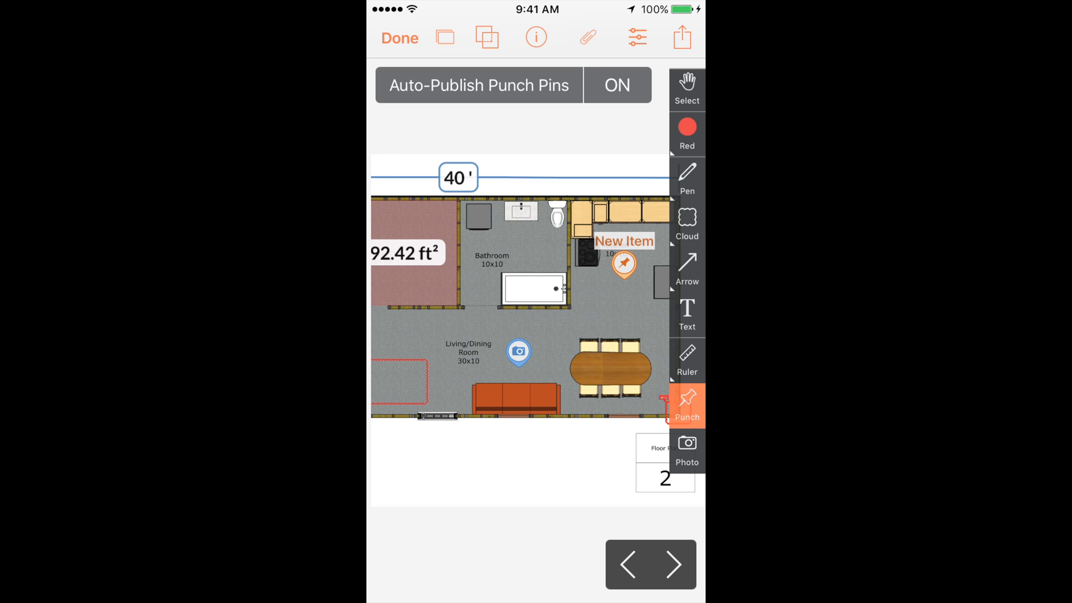
pyautogui.scroll(-3, 521, 330)
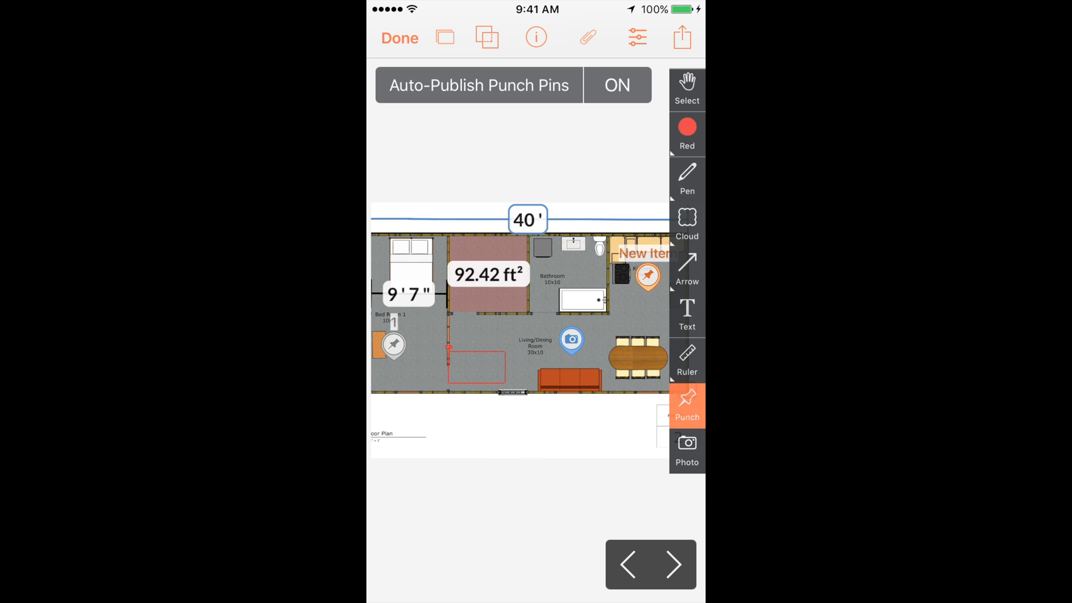
pyautogui.click(400, 38)
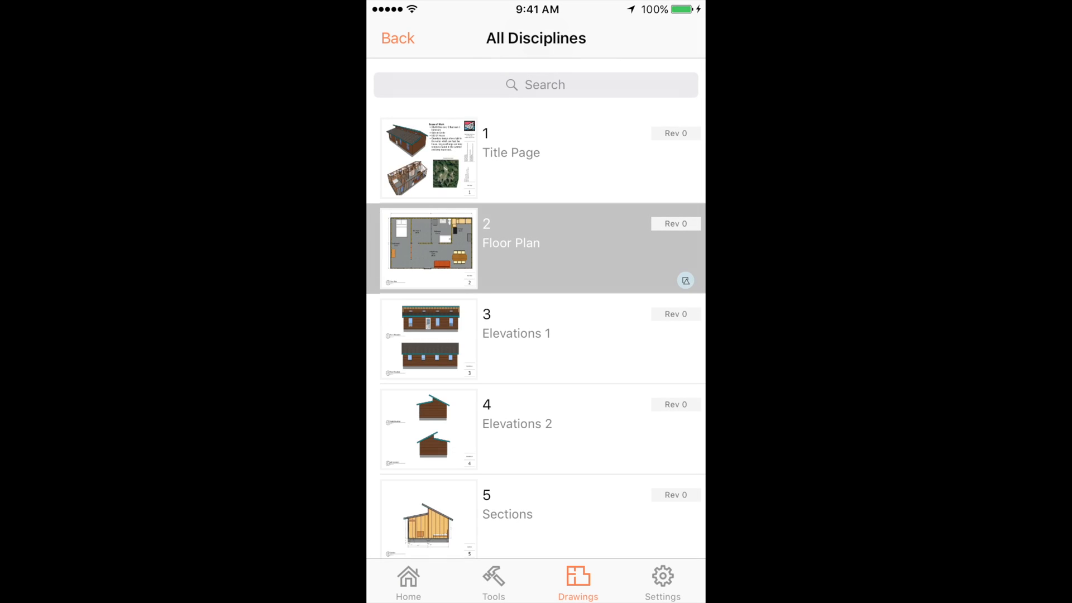
# Step: Open drawing 5, Sections, and examine the wall framing and foundation dimensions beneath the building's lower roof
pyautogui.scroll(-3, 536, 335)
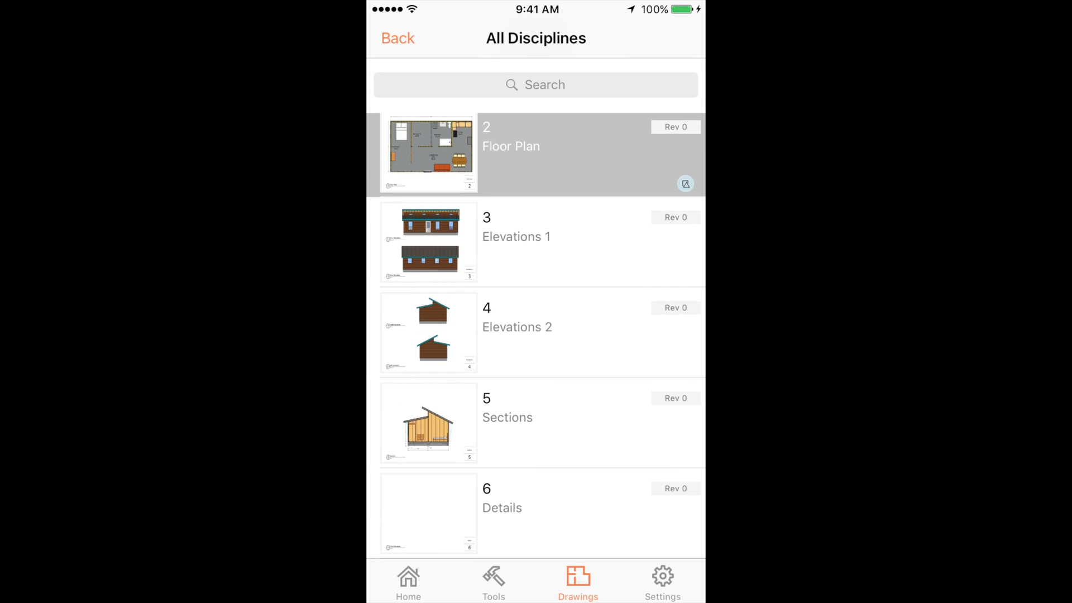
pyautogui.click(536, 423)
pyautogui.scroll(5, 561, 347)
pyautogui.scroll(-1, 575, 357)
pyautogui.scroll(-3, 556, 365)
pyautogui.scroll(5, 426, 407)
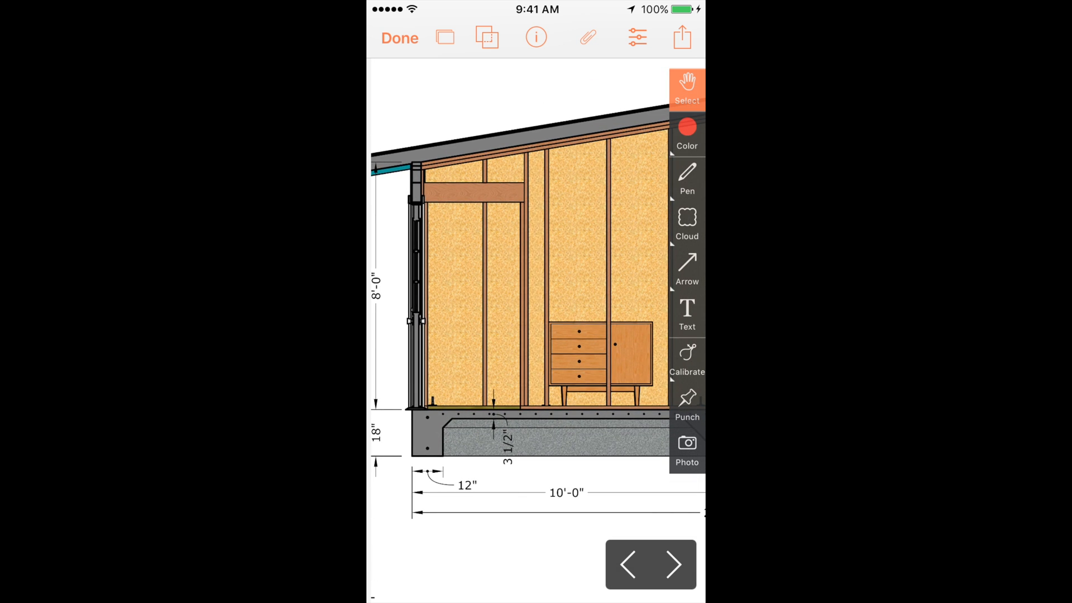
pyautogui.scroll(-5, 536, 330)
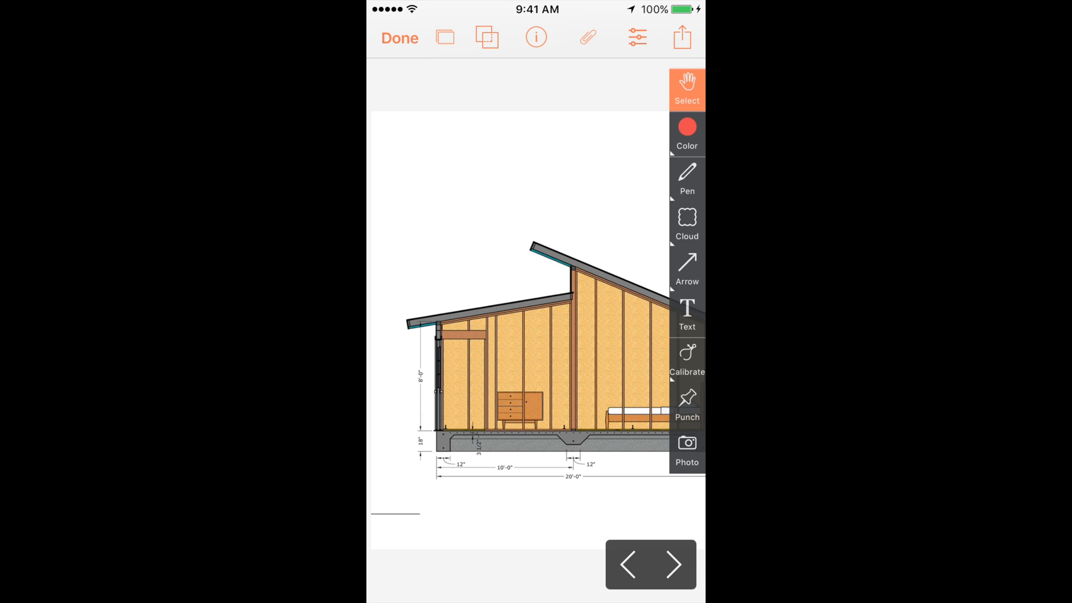